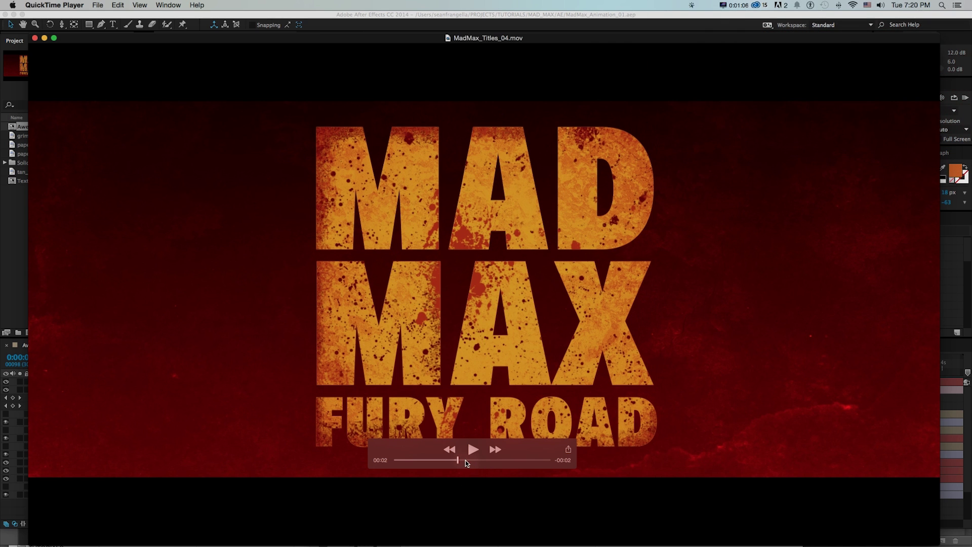
- Scrub through the finished title movie, switch to After Effects and preview the Awesome_Title_Sequence composition
{"action": "left_click_drag", "start_coordinate": [466, 460], "coordinate": [535, 464]}
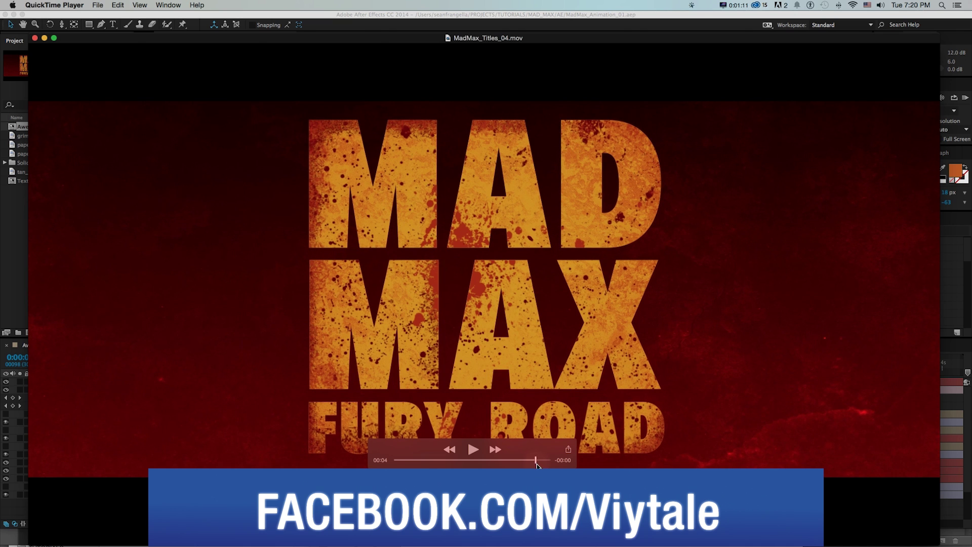
{"action": "key", "text": "super+Tab"}
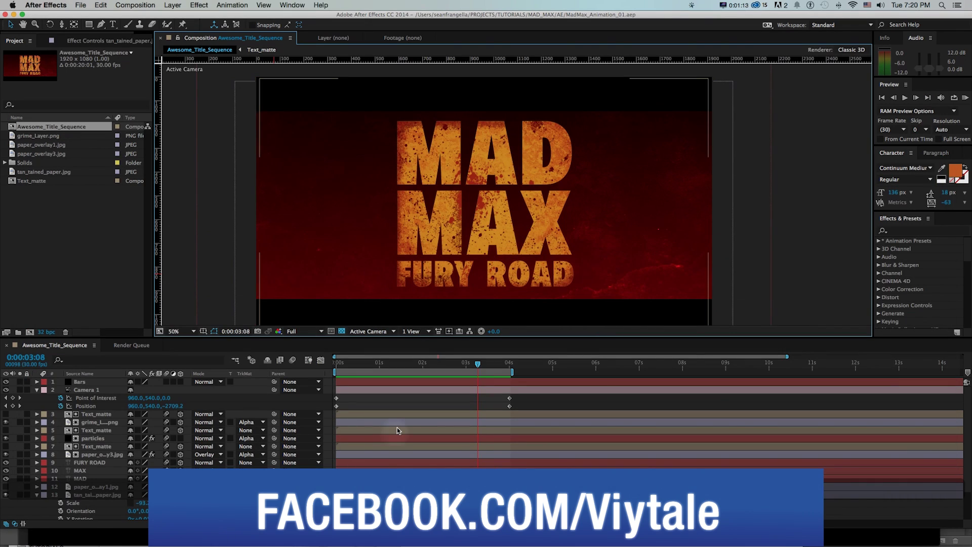
{"action": "key", "text": "KP_0"}
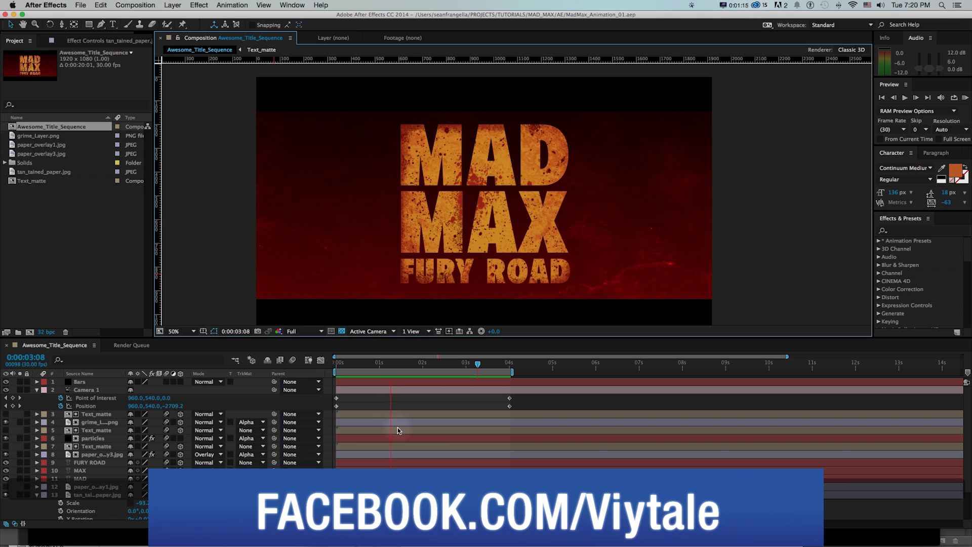
{"action": "key", "text": "space"}
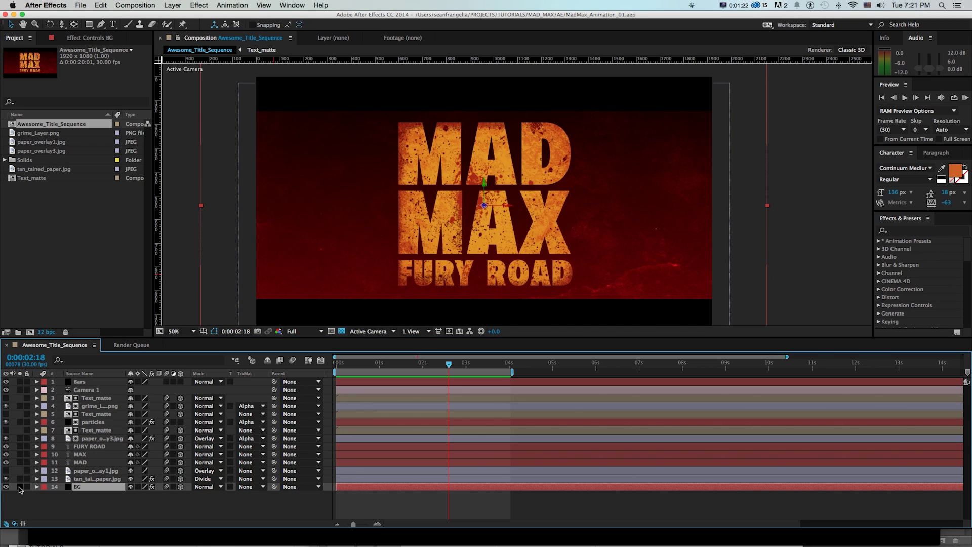
- Solo the BG, tan paper and Bars layers plus the MAD, MAX and FURY ROAD text layers to examine the base build
{"action": "left_click", "coordinate": [19, 486]}
{"action": "left_click", "coordinate": [20, 479]}
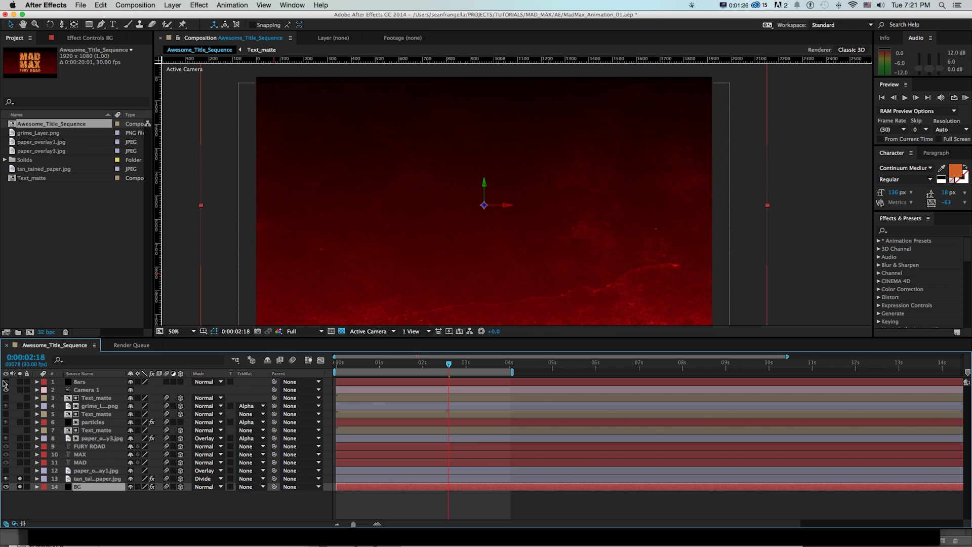
{"action": "left_click", "coordinate": [20, 382]}
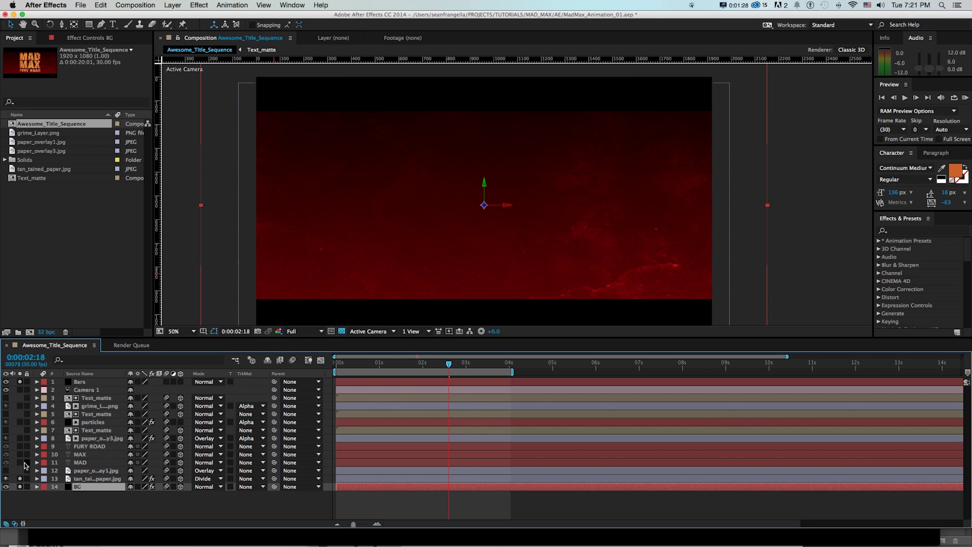
{"action": "left_click_drag", "start_coordinate": [23, 463], "coordinate": [22, 445]}
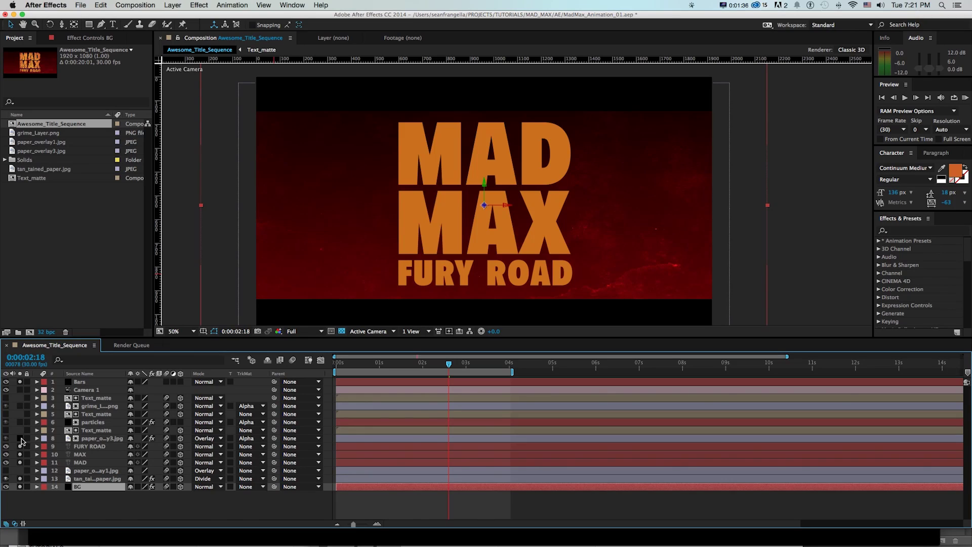
- Solo the paper_overlay3, particles and grime layers in turn to examine how each texture affects the title text
{"action": "left_click", "coordinate": [20, 438]}
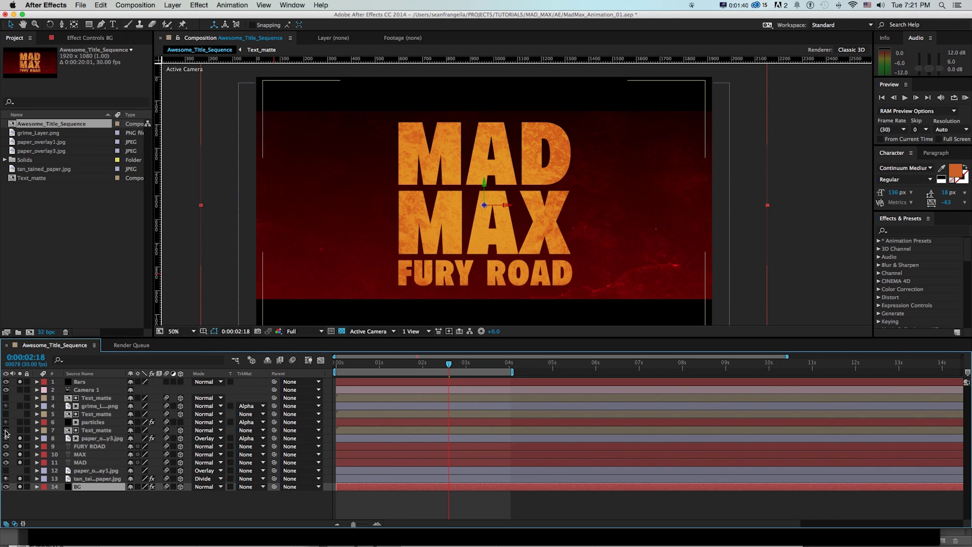
{"action": "left_click", "coordinate": [19, 430]}
{"action": "left_click", "coordinate": [19, 430]}
{"action": "left_click", "coordinate": [19, 415]}
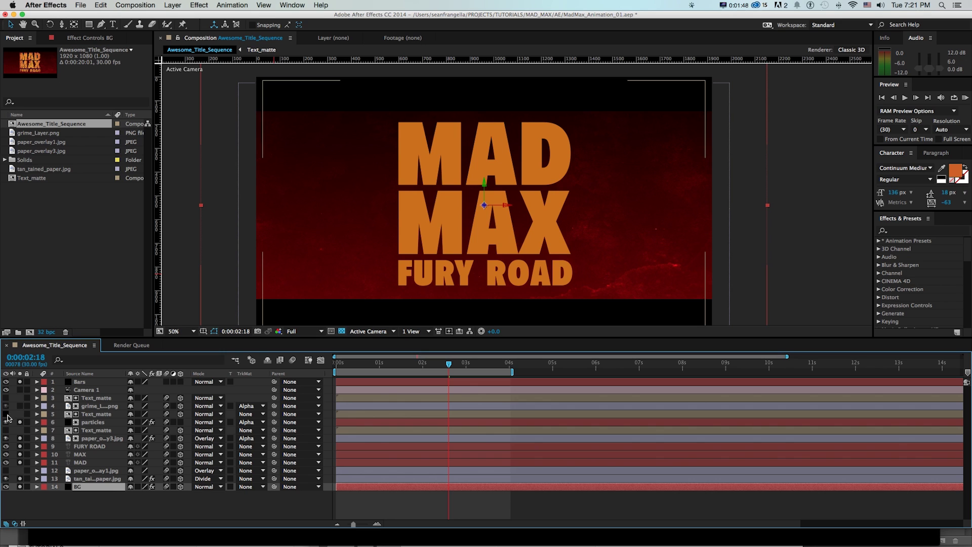
{"action": "left_click", "coordinate": [20, 406]}
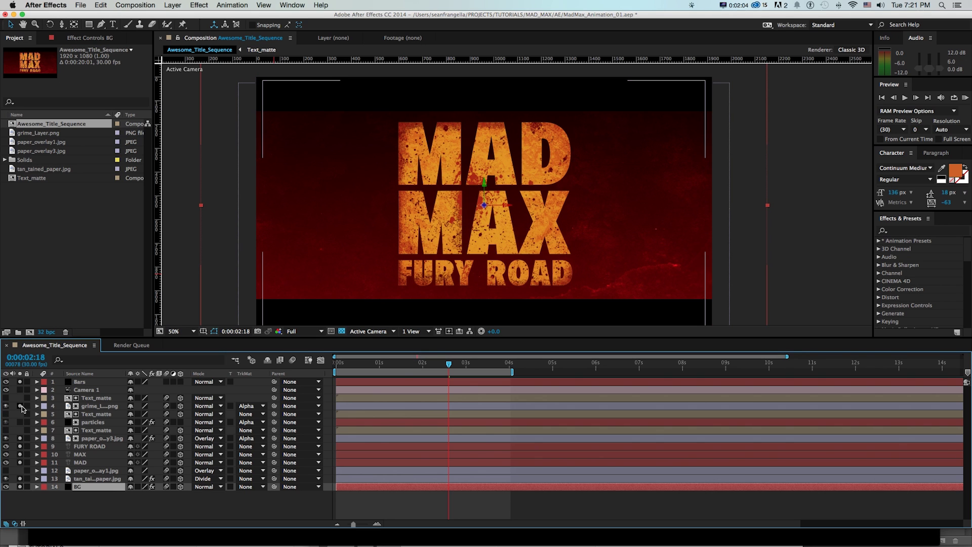
- Scrub through the soloed title sequence and play a RAM preview to examine the animation
{"action": "left_click_drag", "start_coordinate": [393, 368], "coordinate": [452, 370]}
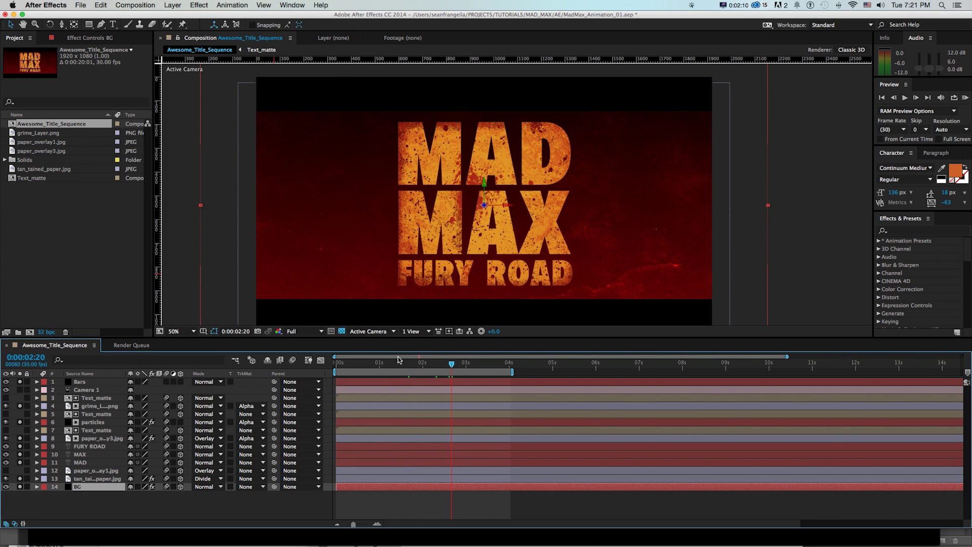
{"action": "mouse_move", "coordinate": [424, 363]}
{"action": "left_mouse_down"}
{"action": "mouse_move", "coordinate": [395, 366]}
{"action": "mouse_move", "coordinate": [419, 365]}
{"action": "left_mouse_up"}
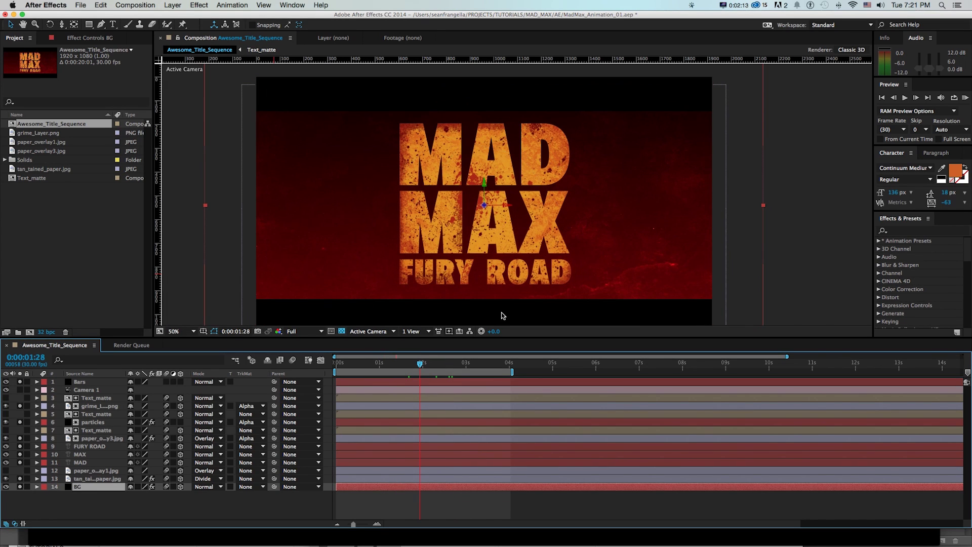
{"action": "key", "text": "KP_0"}
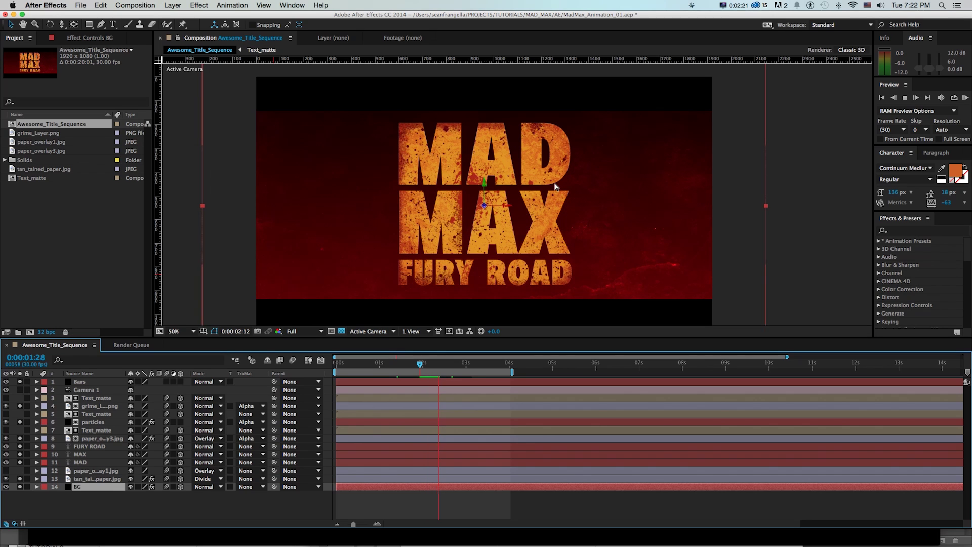
{"action": "key", "text": "space"}
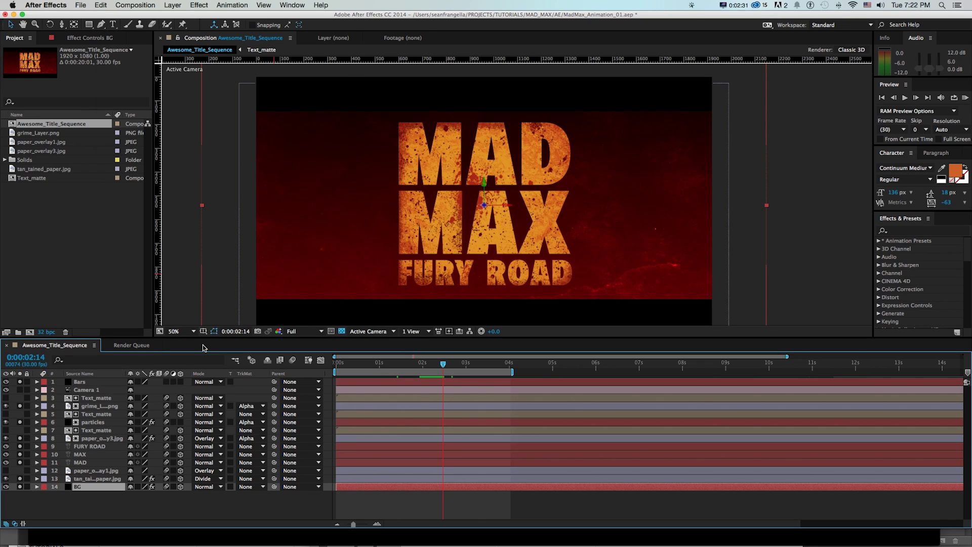
- Create a 1920 x 1080 composition named SuperNeat_Title_Sequence at 29.97 fps with a duration of 0;00;30;01
{"action": "key", "text": "super+n"}
{"action": "left_click_drag", "start_coordinate": [169, 69], "coordinate": [193, 190]}
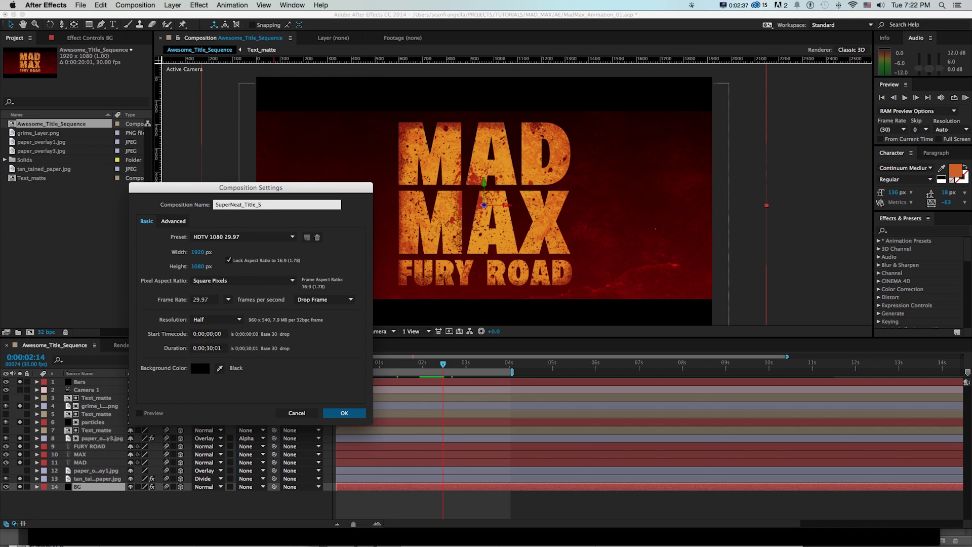
{"action": "left_click", "coordinate": [347, 414]}
{"action": "left_click", "coordinate": [344, 414]}
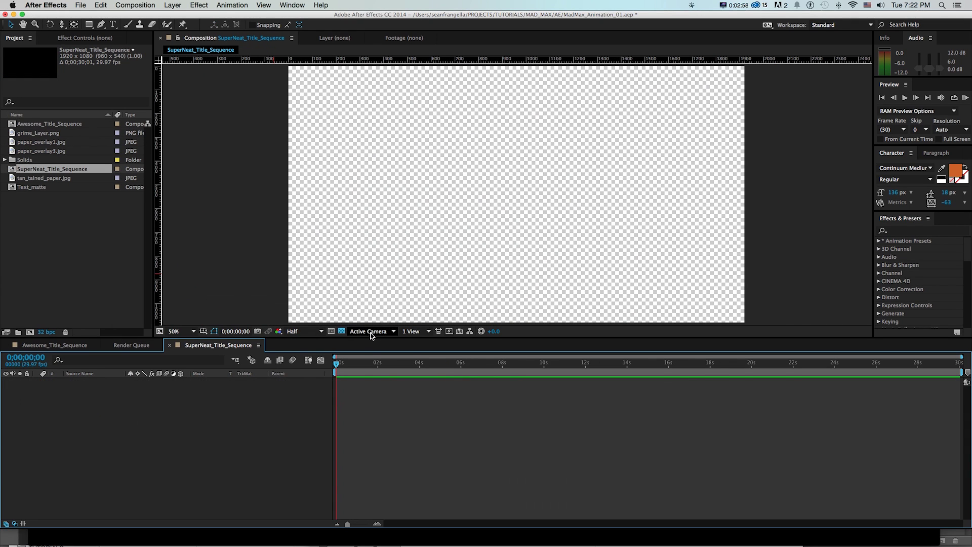
- Add a solid layer named BG to the new composition
{"action": "left_click", "coordinate": [173, 5]}
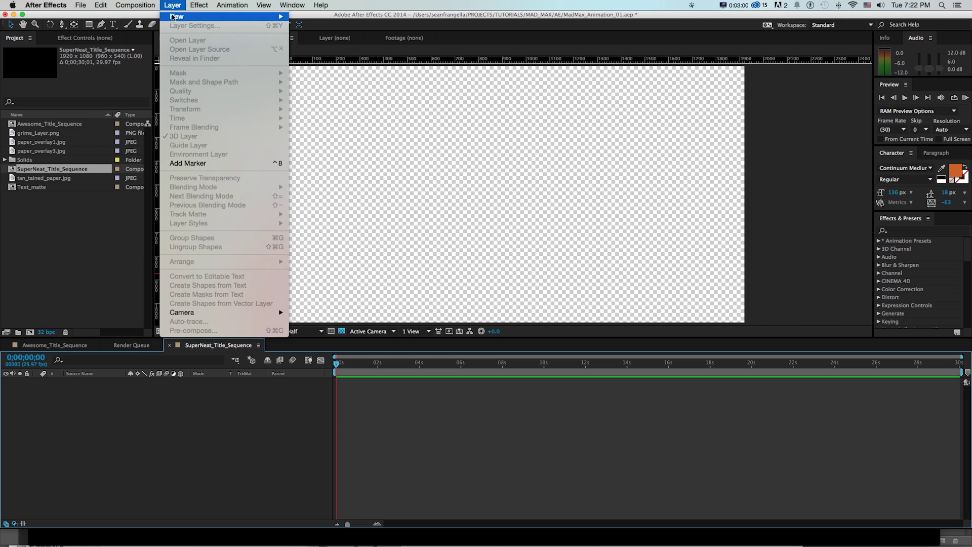
{"action": "mouse_move", "coordinate": [173, 15]}
{"action": "left_click", "coordinate": [316, 26]}
{"action": "type", "text": "BG"}
{"action": "key", "text": "Return"}
- Find the Gradient Ramp effect and apply it to the BG solid
{"action": "left_click", "coordinate": [912, 232]}
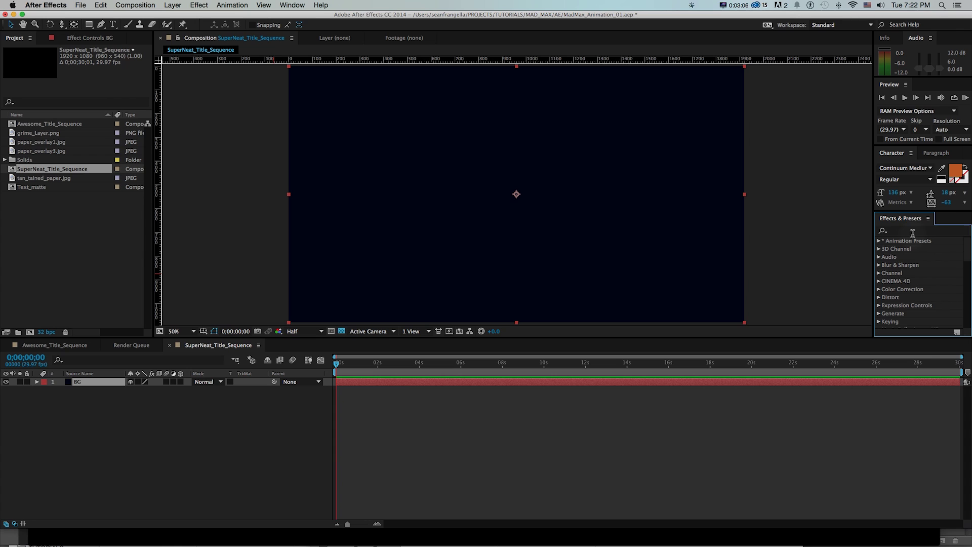
{"action": "left_click", "coordinate": [912, 231]}
{"action": "type", "text": "ramp"}
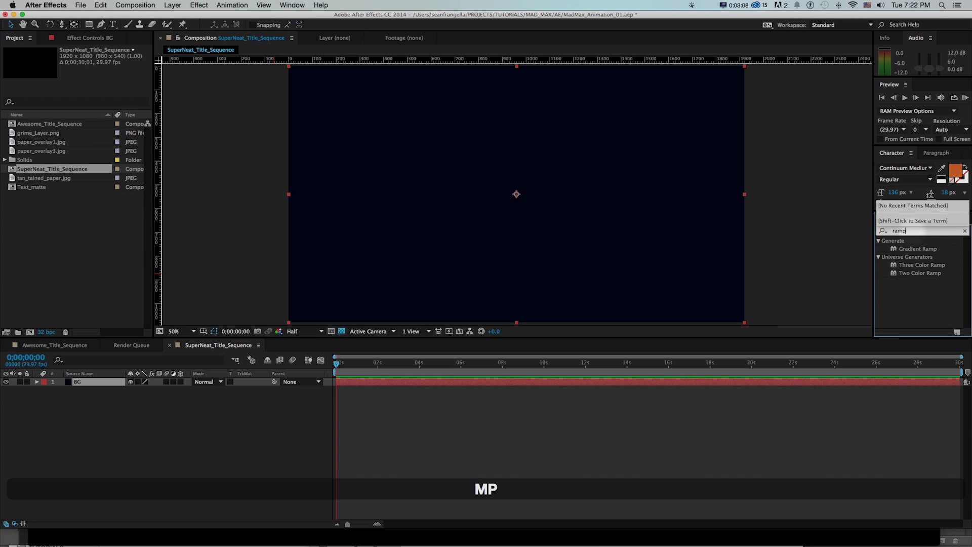
{"action": "left_click_drag", "start_coordinate": [917, 248], "coordinate": [531, 228]}
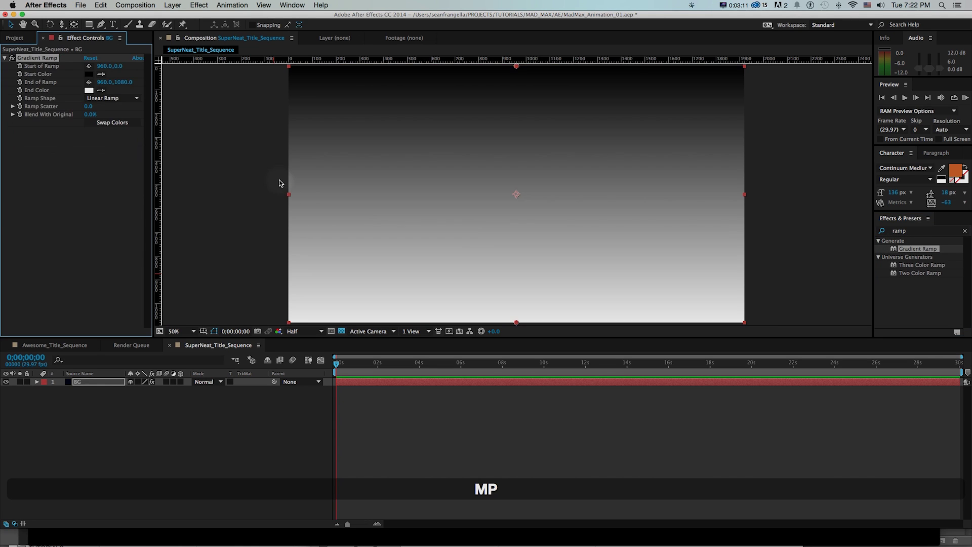
- Set the Gradient Ramp's end color to a dark red of about 4C0000
{"action": "left_click", "coordinate": [89, 91]}
{"action": "left_click_drag", "start_coordinate": [263, 197], "coordinate": [272, 228]}
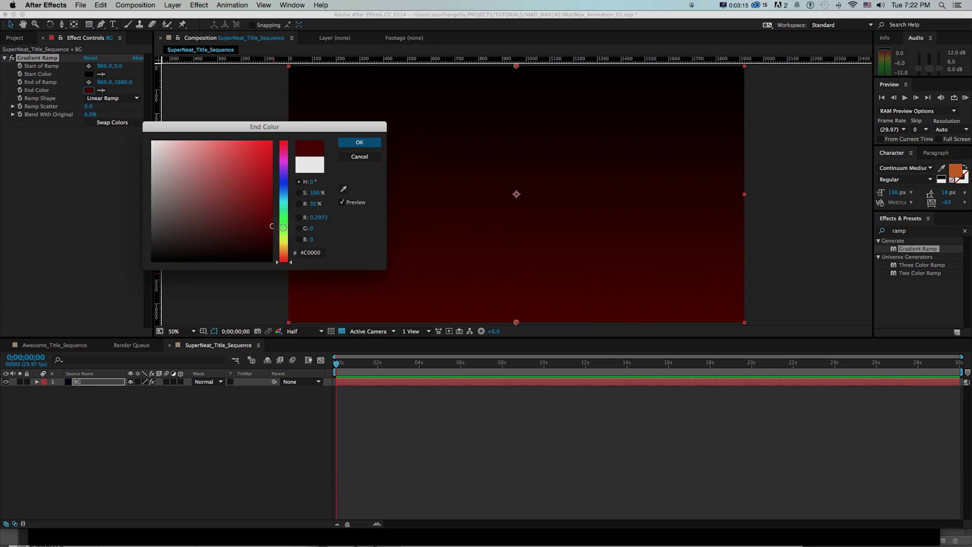
{"action": "left_click", "coordinate": [359, 143]}
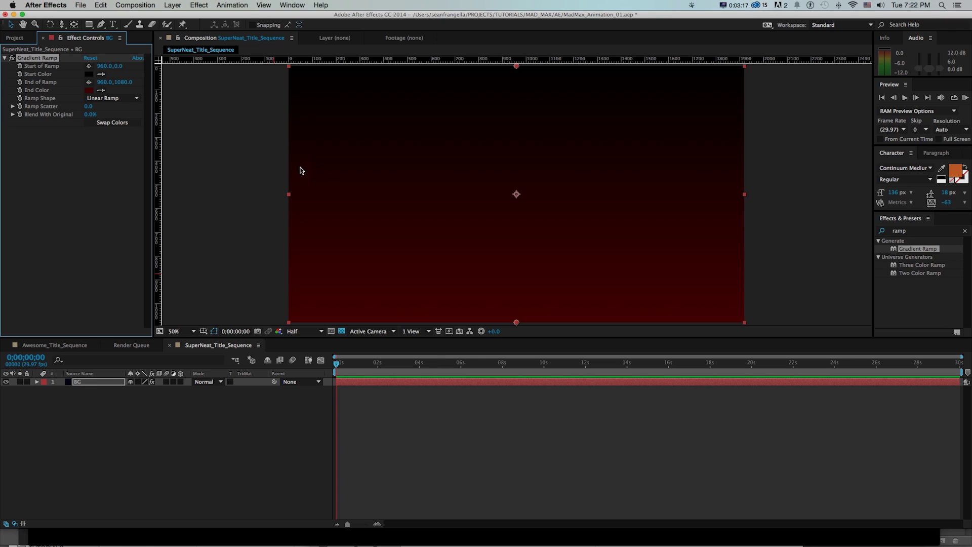
- View the paper_overlay1.jpg, paper_overlay3.jpg and tan_tained_paper.jpg textures one after another in the footage viewer
{"action": "left_click", "coordinate": [24, 39]}
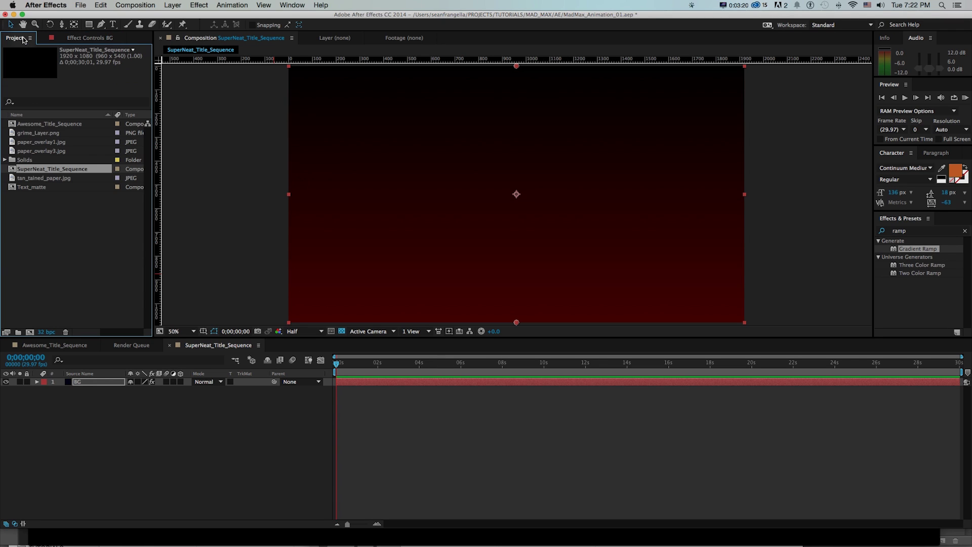
{"action": "double_click", "coordinate": [15, 144]}
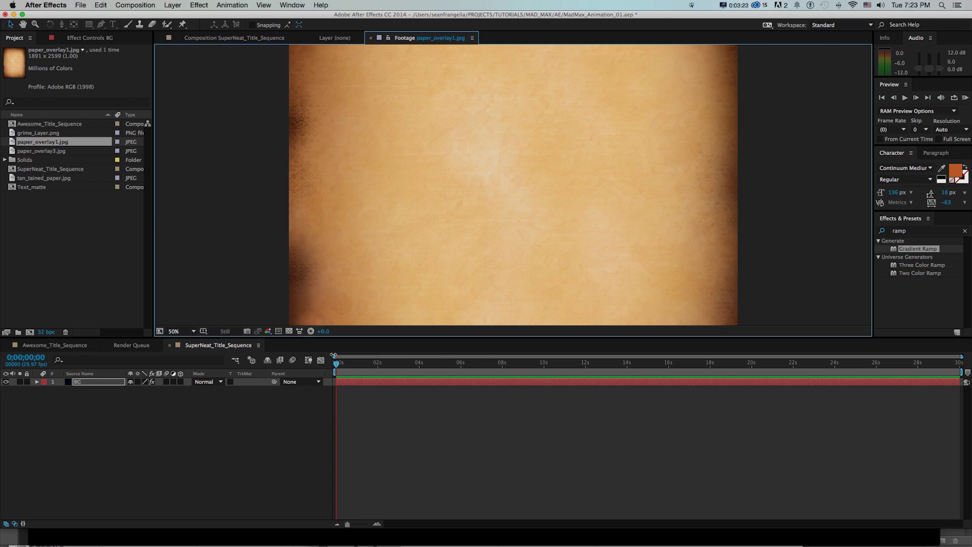
{"action": "left_click", "coordinate": [419, 362]}
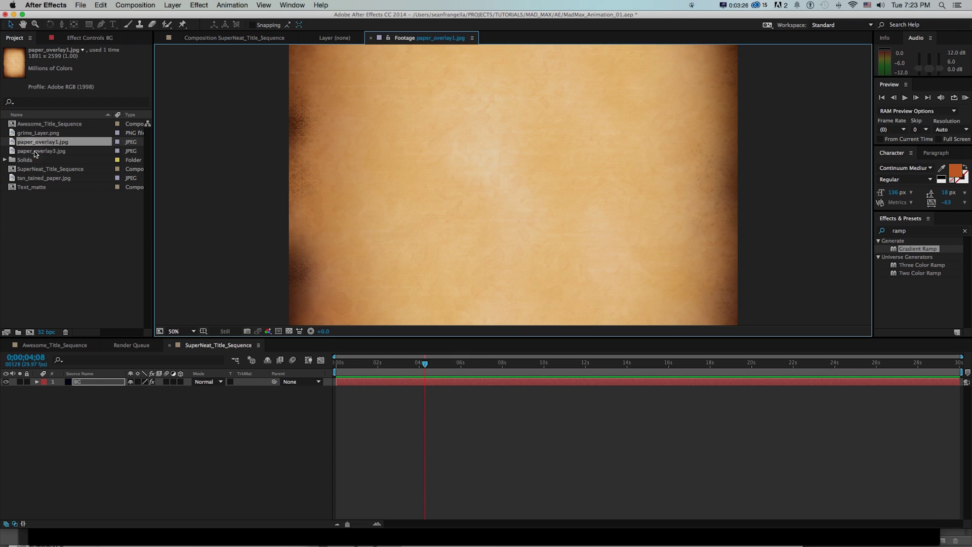
{"action": "key", "text": "super+minus"}
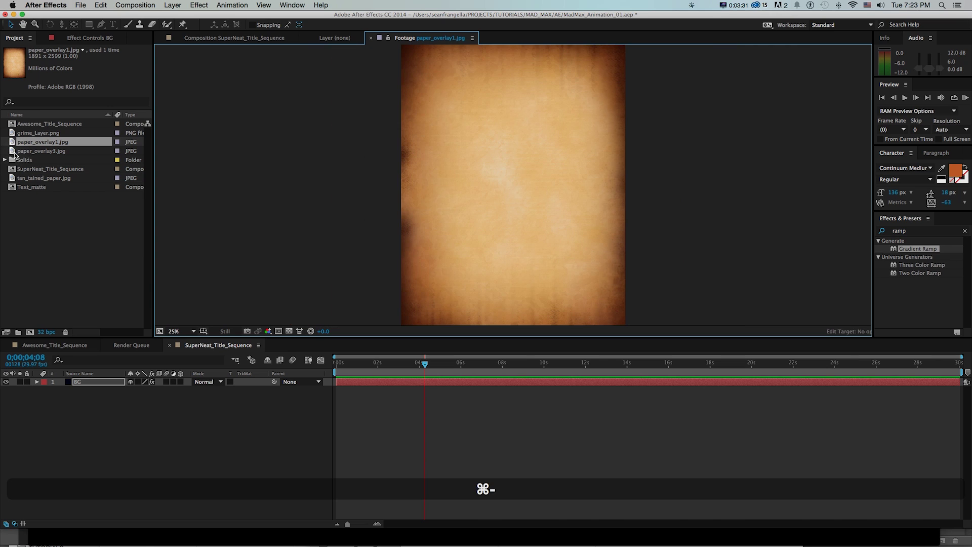
{"action": "double_click", "coordinate": [13, 152]}
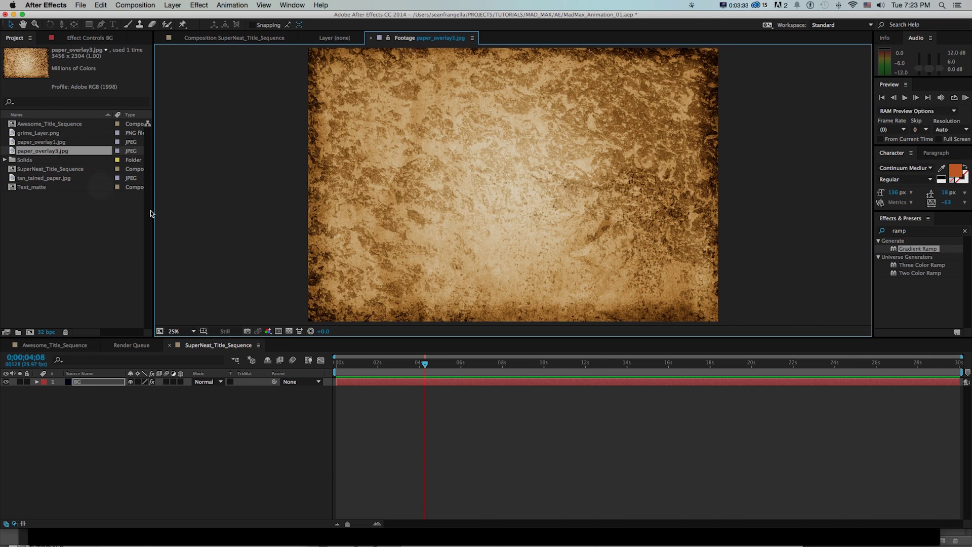
{"action": "double_click", "coordinate": [15, 178]}
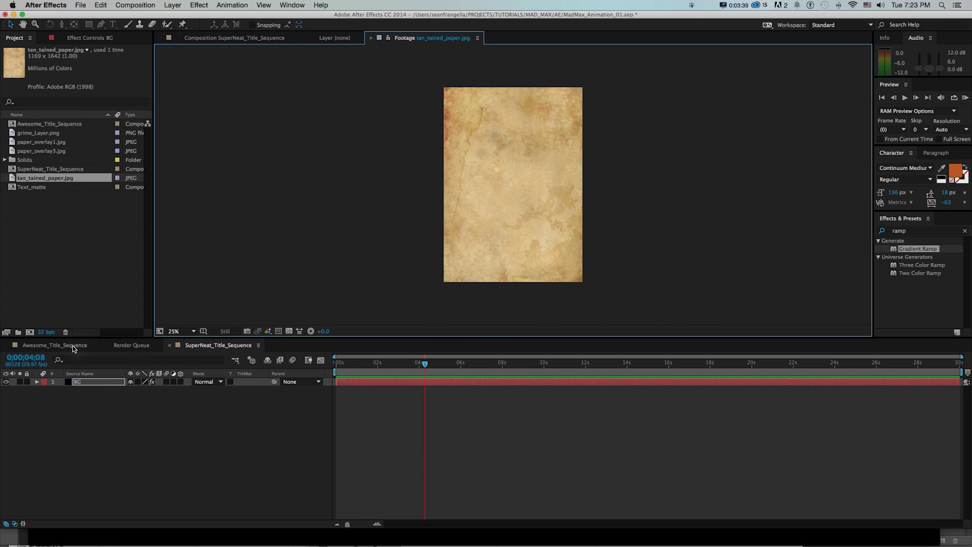
- Place tan_tained_paper.jpg above BG in SuperNeat_Title_Sequence and rotate it 90°
{"action": "left_click", "coordinate": [262, 39]}
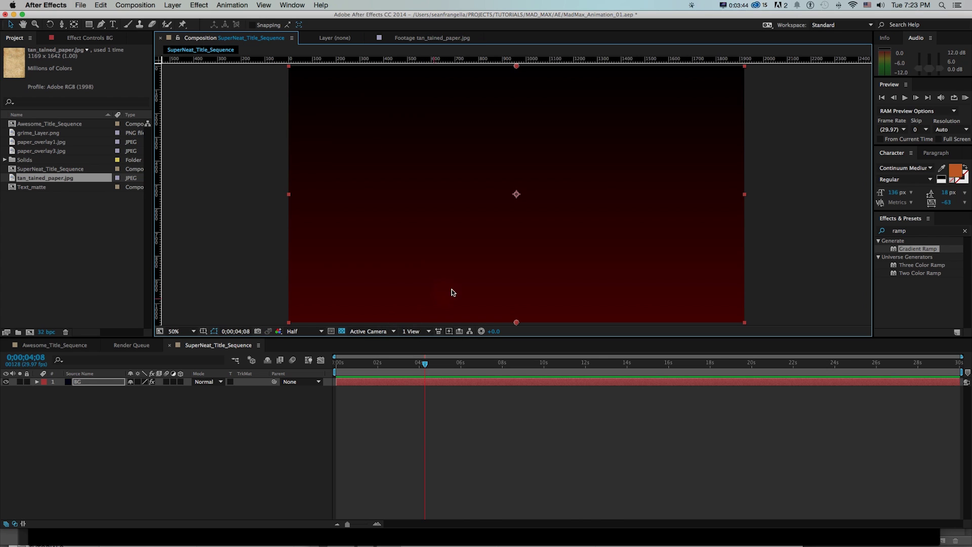
{"action": "left_click_drag", "start_coordinate": [15, 177], "coordinate": [112, 385]}
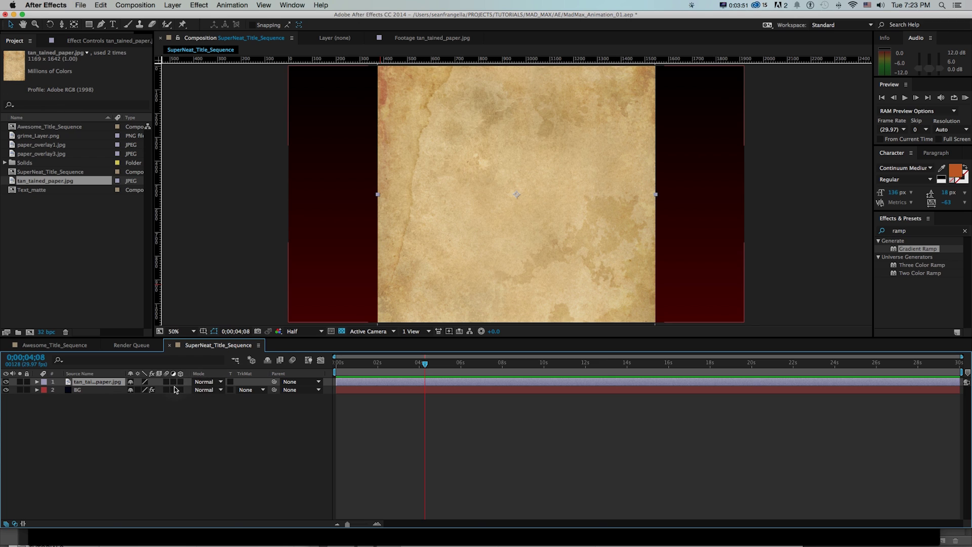
{"action": "key", "text": "r"}
{"action": "key", "text": "super+z"}
{"action": "left_click", "coordinate": [144, 389]}
{"action": "type", "text": "90"}
{"action": "key", "text": "Return"}
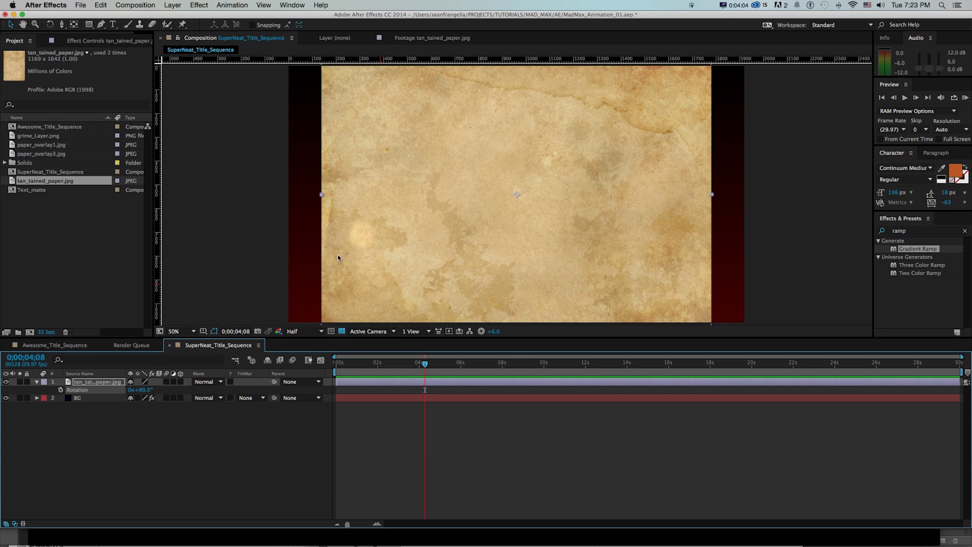
- Mirror the paper layer by unlinking its scale and setting the first value to -100%, and move it slightly up and right
{"action": "key", "text": "shift+s"}
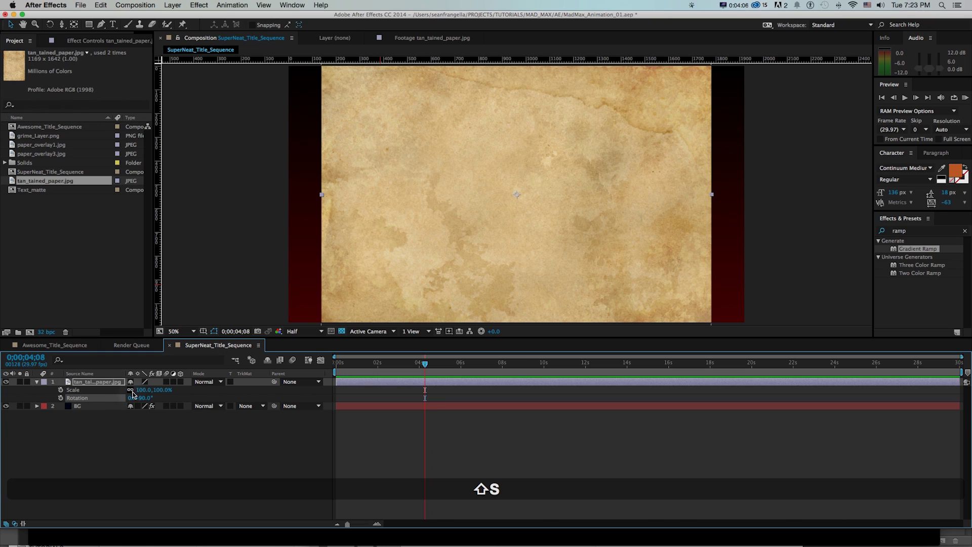
{"action": "key", "text": "super+z"}
{"action": "left_click", "coordinate": [141, 391]}
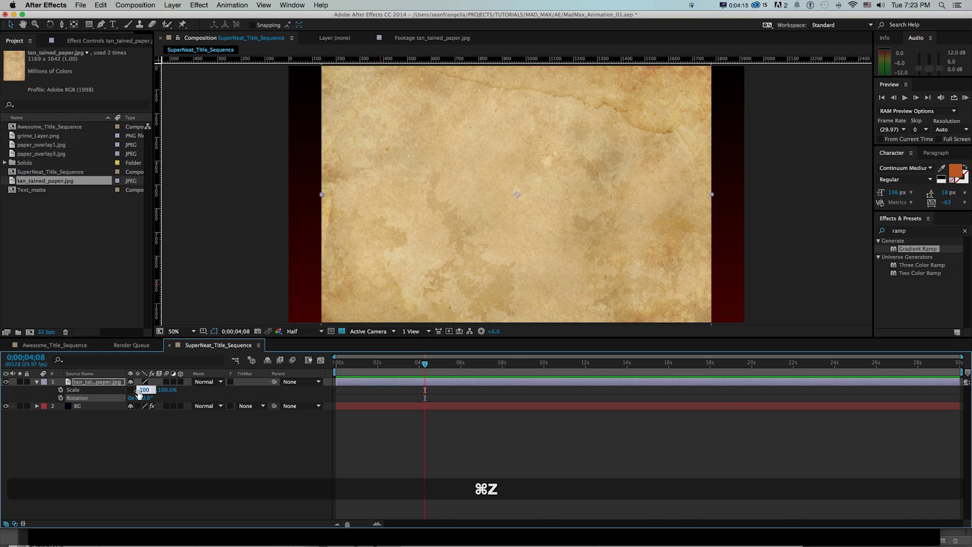
{"action": "type", "text": "-100"}
{"action": "key", "text": "Return"}
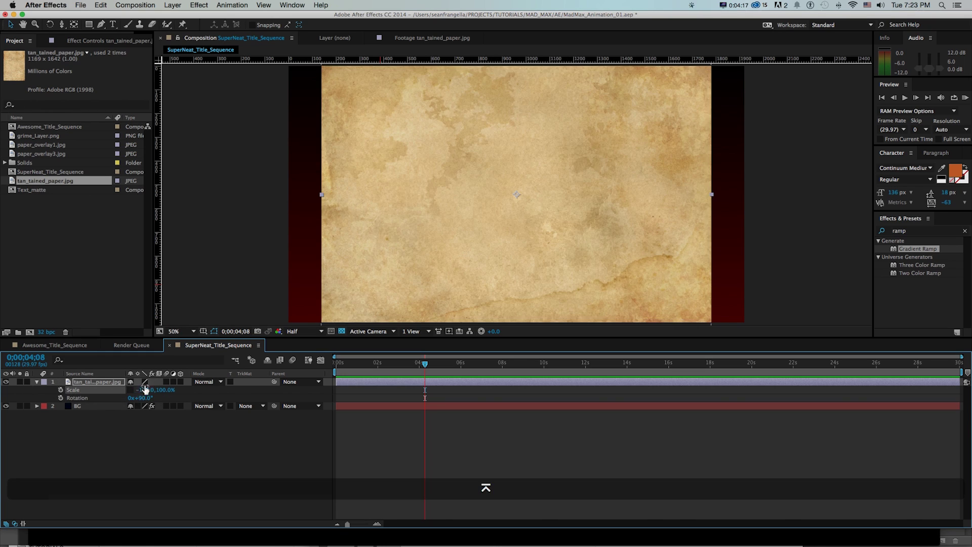
{"action": "left_click_drag", "start_coordinate": [527, 257], "coordinate": [534, 246]}
- Search the effects and presets for "flip"
{"action": "double_click", "coordinate": [932, 231]}
{"action": "type", "text": "flip"}
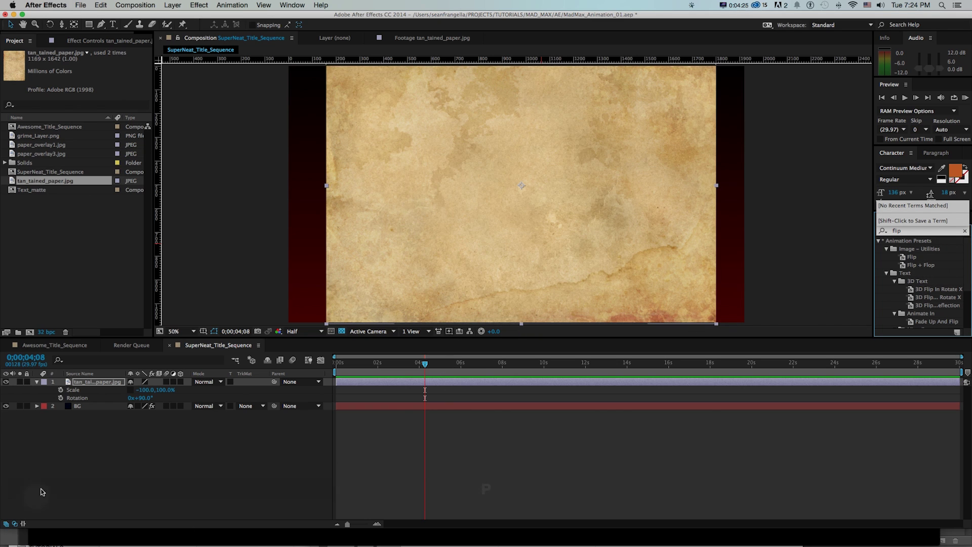
{"action": "left_click", "coordinate": [129, 446]}
- Stretch the paper layer to a scale of -100%, 123% and reposition it to span the full width of the composition
{"action": "left_click", "coordinate": [104, 382]}
{"action": "left_click_drag", "start_coordinate": [146, 391], "coordinate": [174, 389]}
{"action": "key", "text": "super+z"}
{"action": "left_click_drag", "start_coordinate": [391, 224], "coordinate": [393, 221]}
{"action": "key", "text": "space"}
{"action": "left_click_drag", "start_coordinate": [306, 337], "coordinate": [306, 355]}
{"action": "key", "text": "space"}
{"action": "mouse_move", "coordinate": [353, 290]}
{"action": "left_mouse_down"}
{"action": "mouse_move", "coordinate": [349, 312]}
{"action": "mouse_move", "coordinate": [361, 278]}
{"action": "left_mouse_up"}
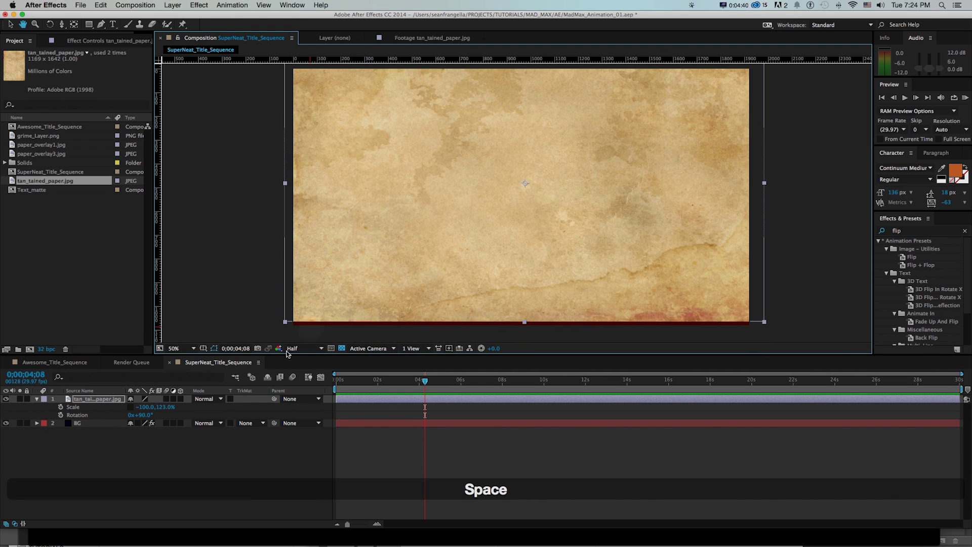
- Try out several blending modes on the paper layer, including Soft Light, over the red gradient
{"action": "left_click", "coordinate": [204, 399]}
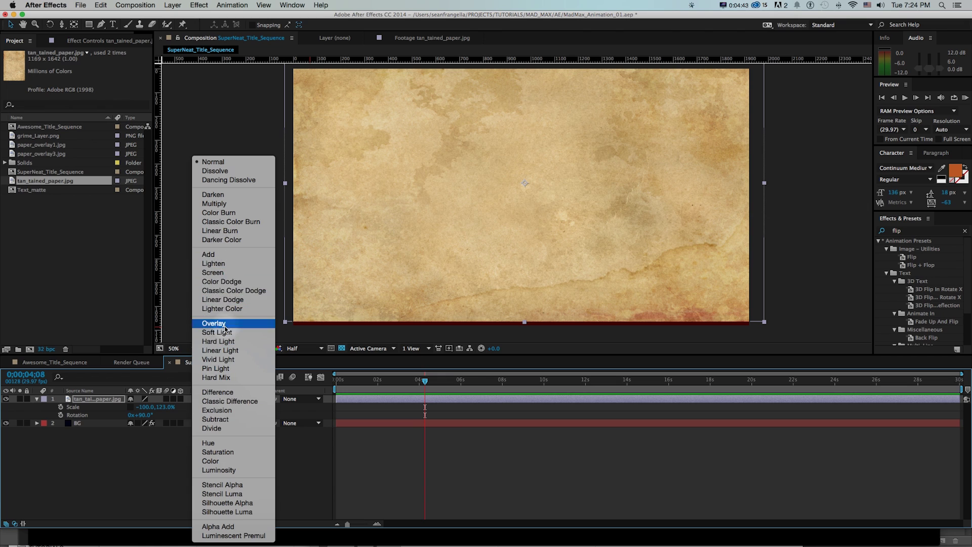
{"action": "left_click", "coordinate": [133, 423]}
{"action": "key", "text": "shift+equal"}
{"action": "key", "text": "shift+equal"}
{"action": "key", "text": "shift+equal"}
{"action": "key", "text": "shift+equal"}
{"action": "key", "text": "shift+equal"}
{"action": "key", "text": "shift+equal"}
{"action": "key", "text": "shift+equal"}
{"action": "key", "text": "shift+equal"}
{"action": "key", "text": "shift+equal"}
{"action": "key", "text": "shift+equal"}
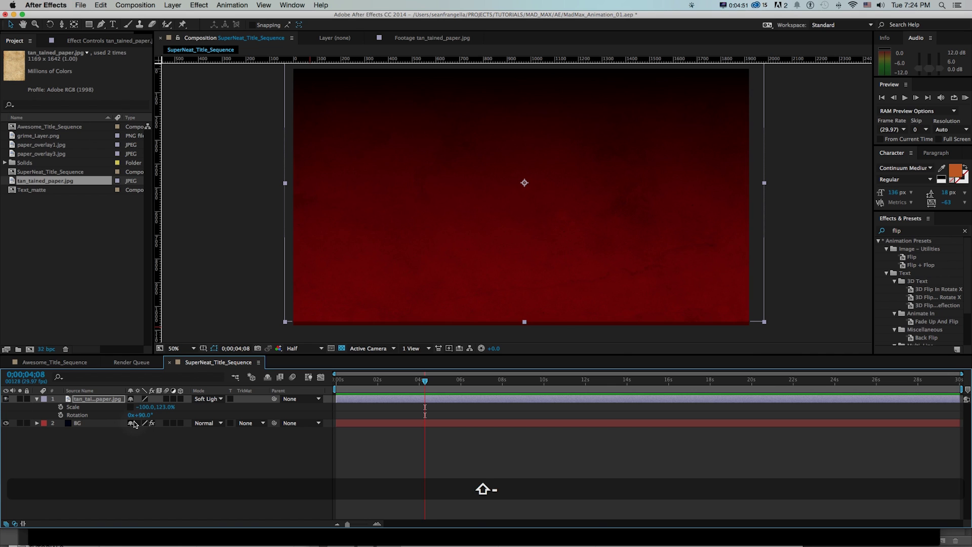
- Set the paper layer's blending mode to Divide and compare the look with Awesome_Title_Sequence
{"action": "left_click", "coordinate": [207, 399]}
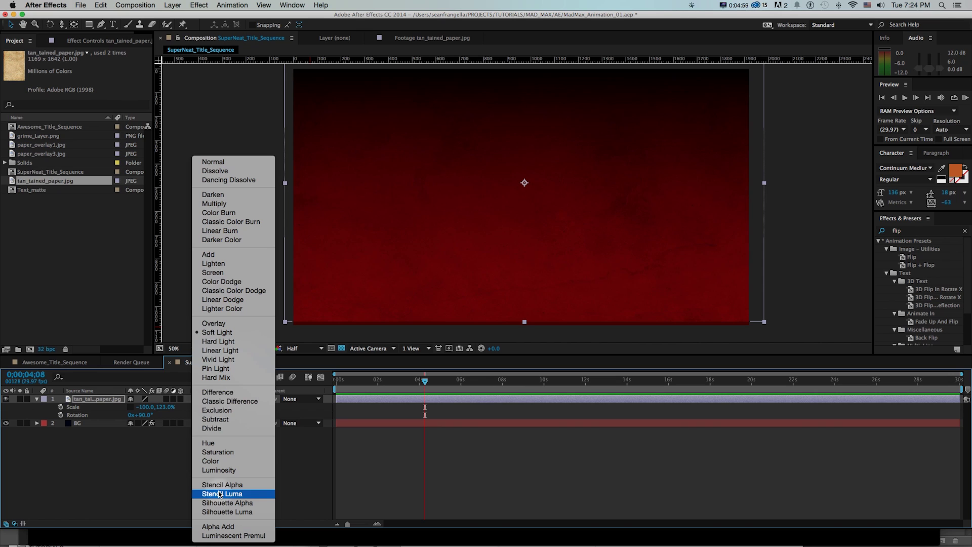
{"action": "left_click", "coordinate": [227, 427]}
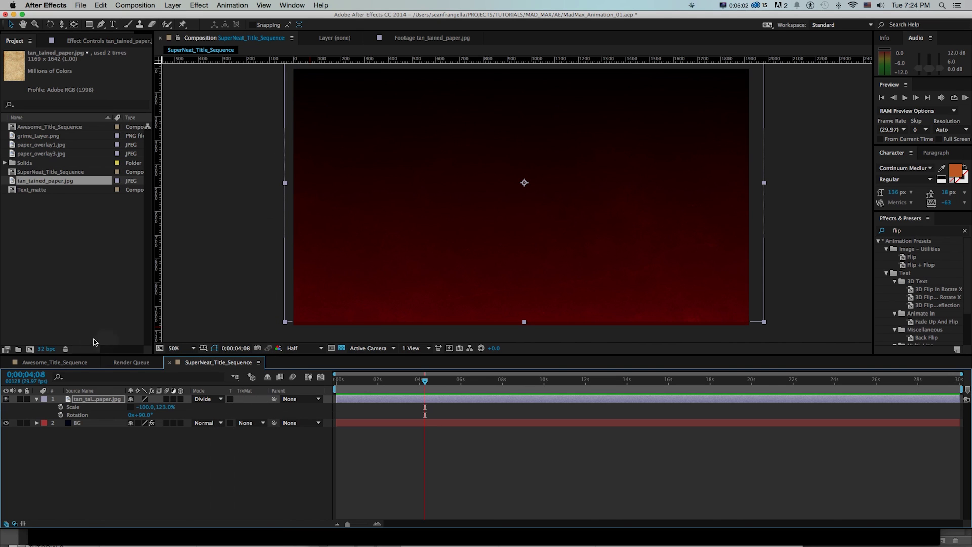
{"action": "left_click", "coordinate": [81, 363]}
{"action": "left_click", "coordinate": [218, 363]}
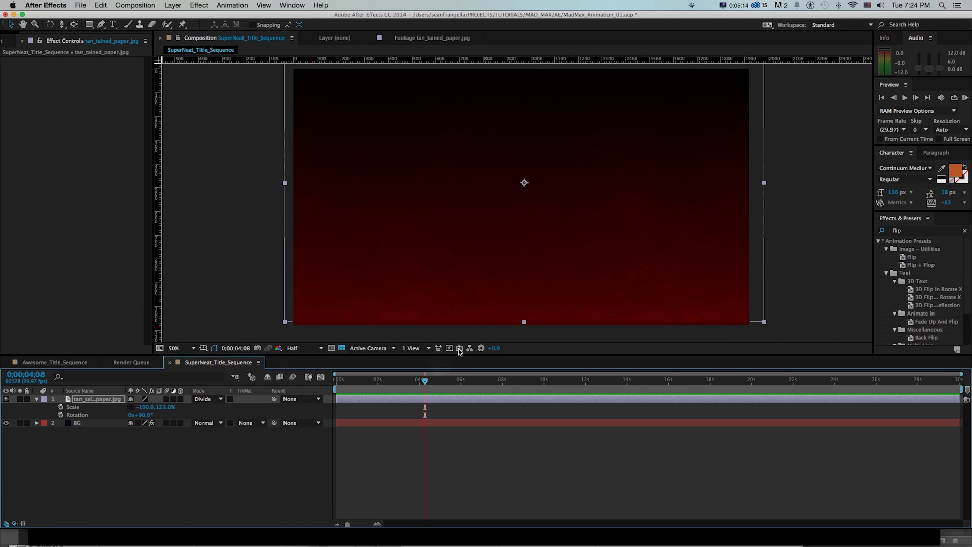
- Apply Curves to the paper layer, raising the lower part of the curve and lowering the upper part, and nudge the layer's position
{"action": "left_click_drag", "start_coordinate": [551, 294], "coordinate": [555, 300]}
{"action": "left_click_drag", "start_coordinate": [919, 231], "coordinate": [845, 221]}
{"action": "type", "text": "curves"}
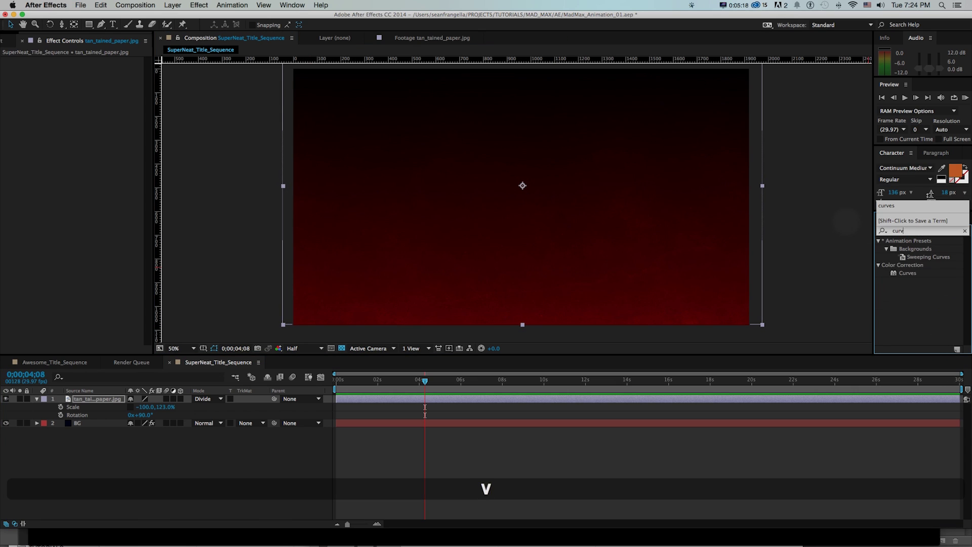
{"action": "left_click_drag", "start_coordinate": [894, 274], "coordinate": [69, 400]}
{"action": "left_click_drag", "start_coordinate": [66, 171], "coordinate": [67, 178]}
{"action": "left_click_drag", "start_coordinate": [102, 142], "coordinate": [99, 139]}
{"action": "left_click_drag", "start_coordinate": [67, 178], "coordinate": [104, 150]}
{"action": "left_click_drag", "start_coordinate": [355, 254], "coordinate": [357, 250]}
{"action": "key", "text": "space"}
{"action": "left_click_drag", "start_coordinate": [375, 263], "coordinate": [378, 274]}
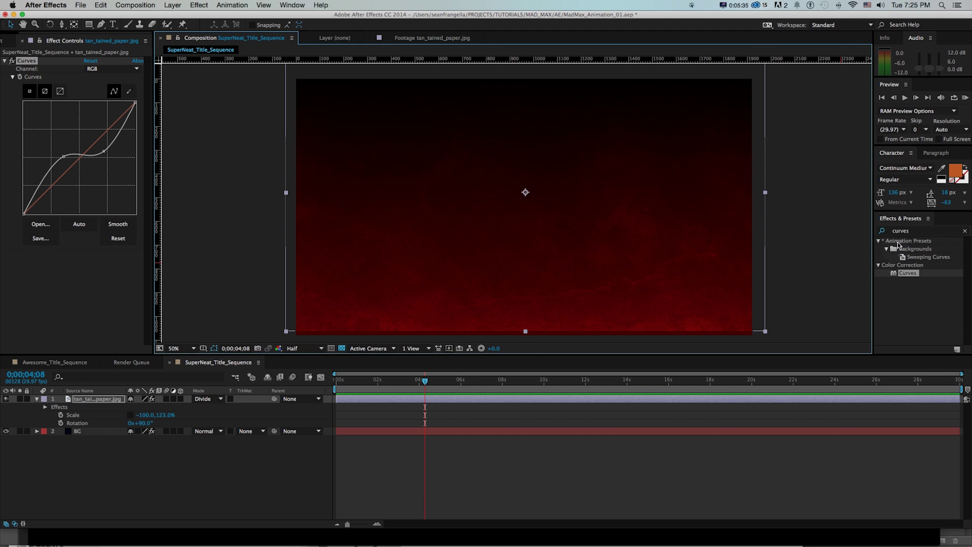
- Add Hue/Saturation above Curves with Master Saturation at -38, and lower the curve's darker control point slightly
{"action": "left_click", "coordinate": [911, 231]}
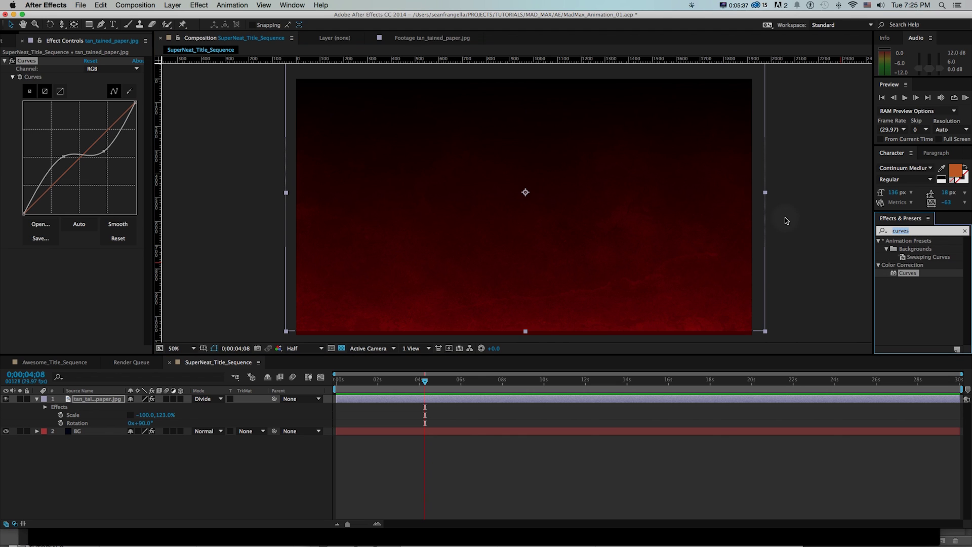
{"action": "key", "text": "super+x"}
{"action": "type", "text": "hue"}
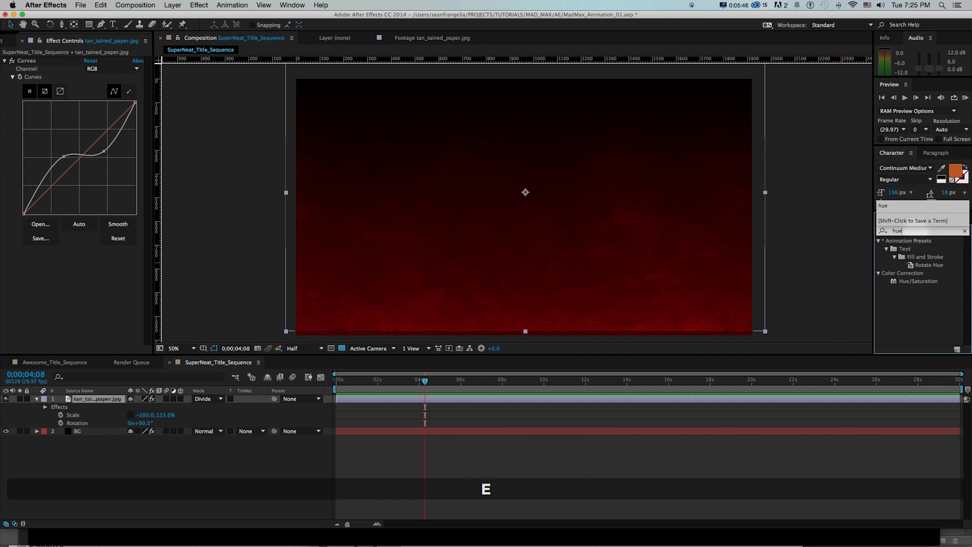
{"action": "left_click_drag", "start_coordinate": [918, 281], "coordinate": [207, 208]}
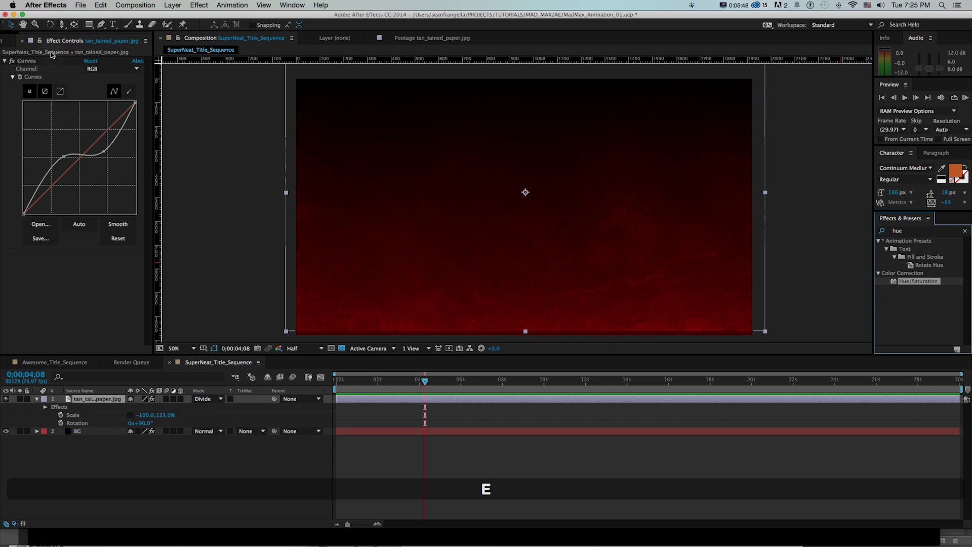
{"action": "key", "text": "super+z"}
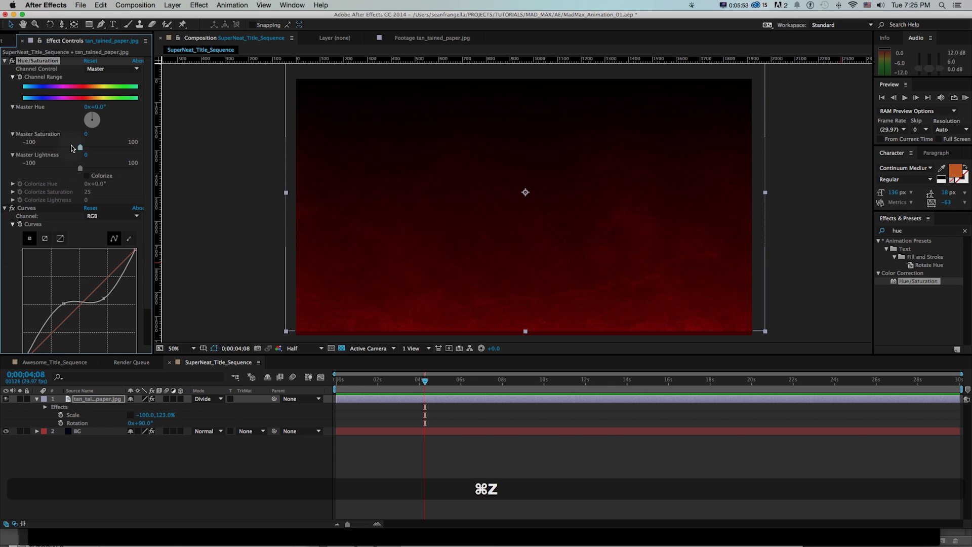
{"action": "left_click_drag", "start_coordinate": [80, 147], "coordinate": [59, 148]}
{"action": "left_click_drag", "start_coordinate": [63, 303], "coordinate": [64, 313]}
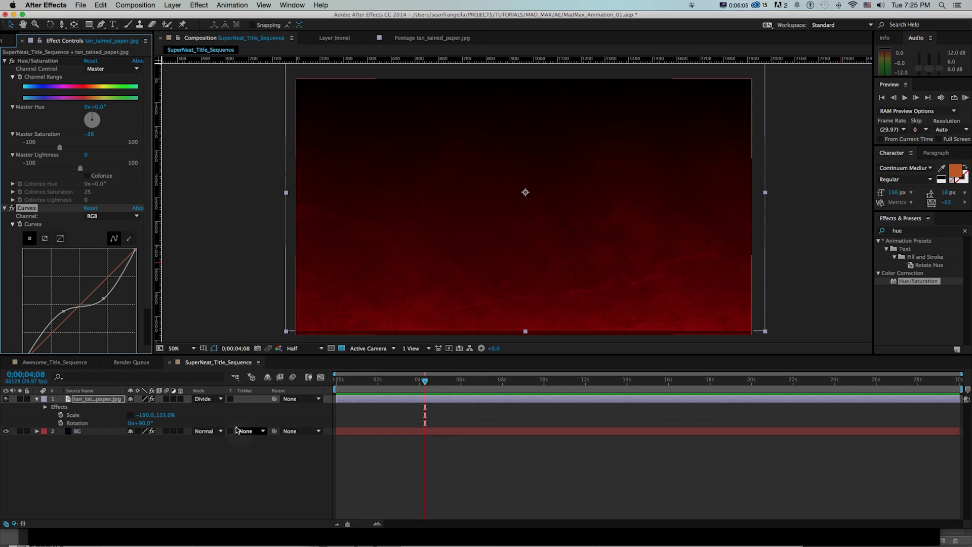
- Put SuperNeat_Title_Sequence directly beside Awesome_Title_Sequence in the timeline and create a 1920 x 1080 px solid named Bars in it
{"action": "left_click_drag", "start_coordinate": [204, 368], "coordinate": [158, 365]}
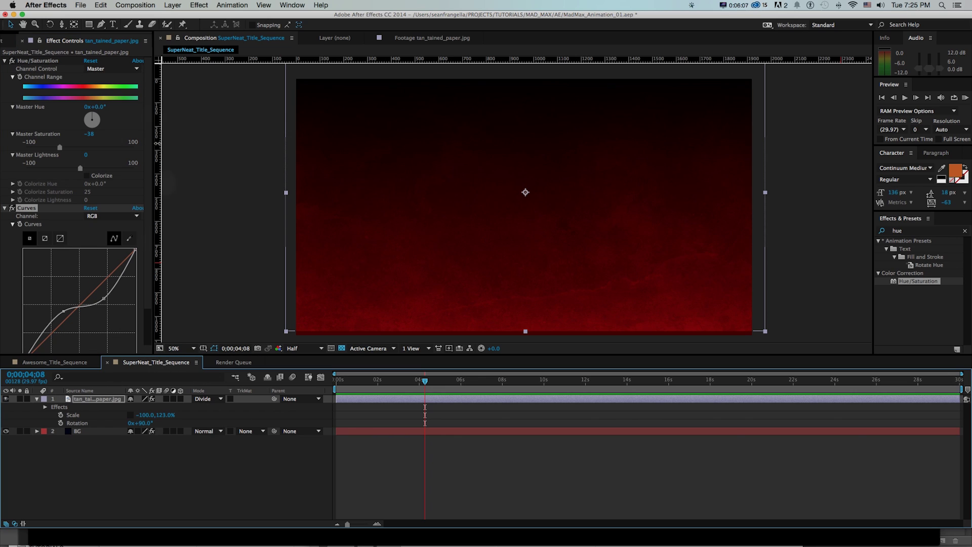
{"action": "left_click", "coordinate": [173, 5]}
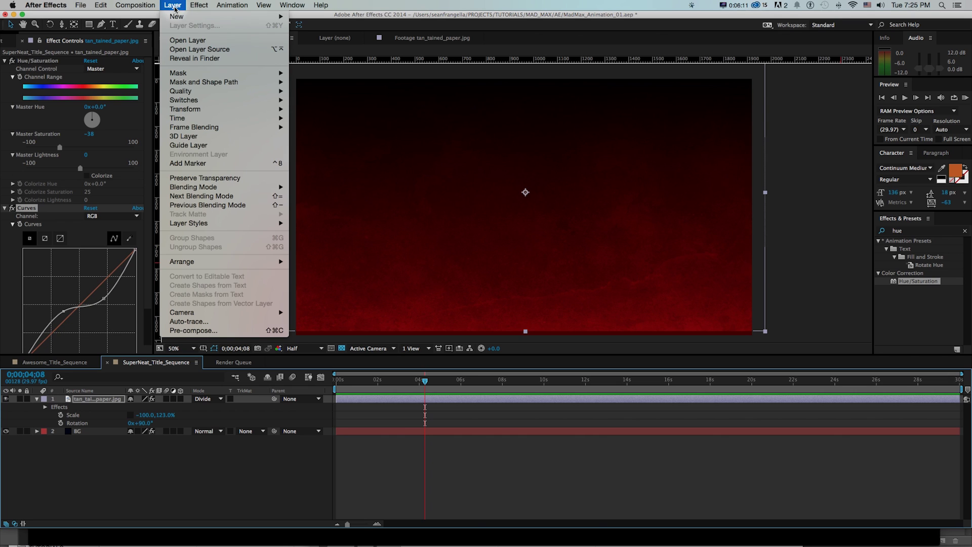
{"action": "mouse_move", "coordinate": [273, 17]}
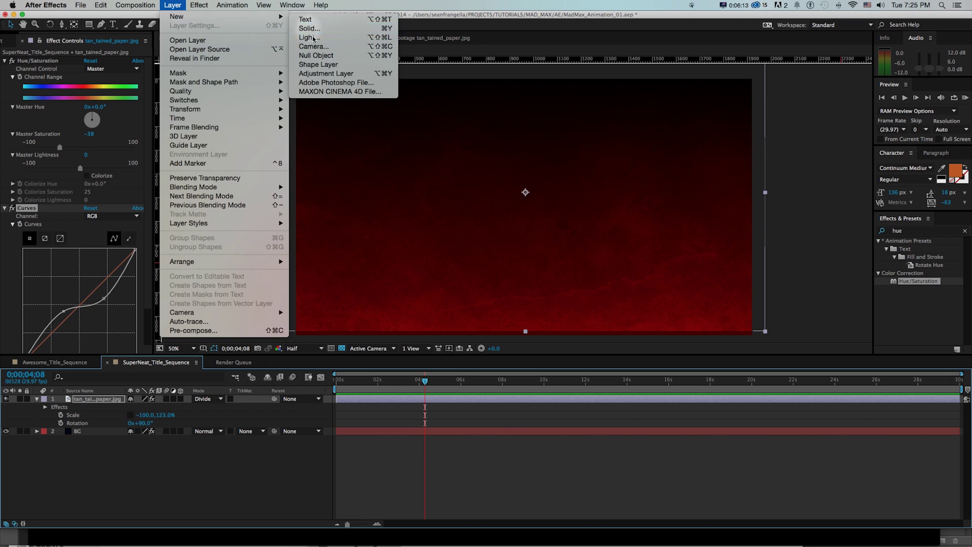
{"action": "left_click", "coordinate": [309, 29]}
{"action": "type", "text": "Bars"}
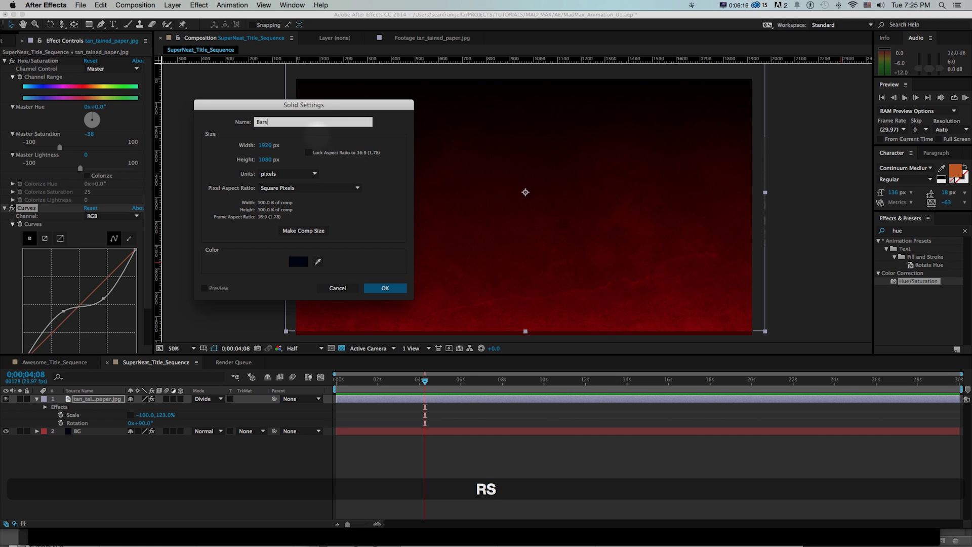
{"action": "key", "text": "Return"}
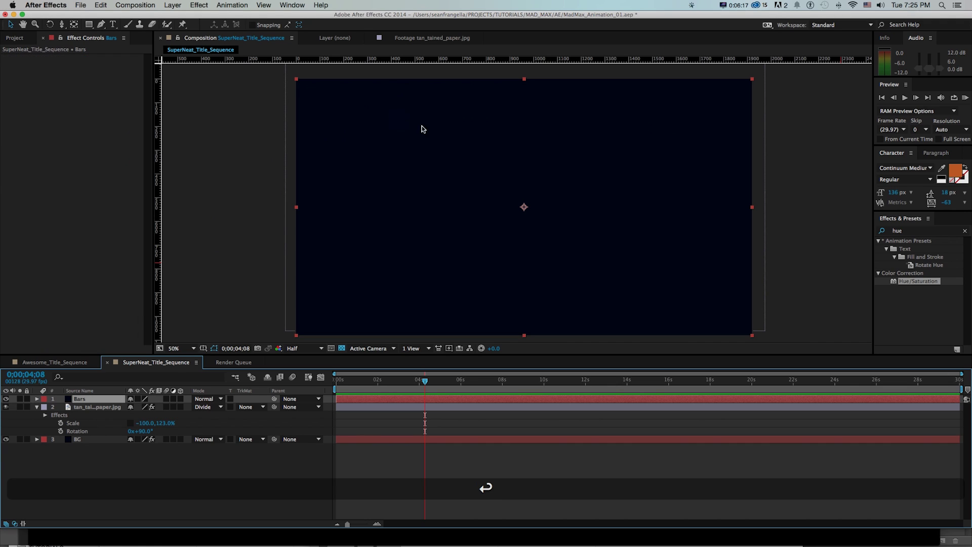
- Add a full-frame rectangular mask to Bars, shrink its height symmetrically and invert it to form letterbox bars, and lock the layer
{"action": "double_click", "coordinate": [88, 25]}
{"action": "key", "text": "v"}
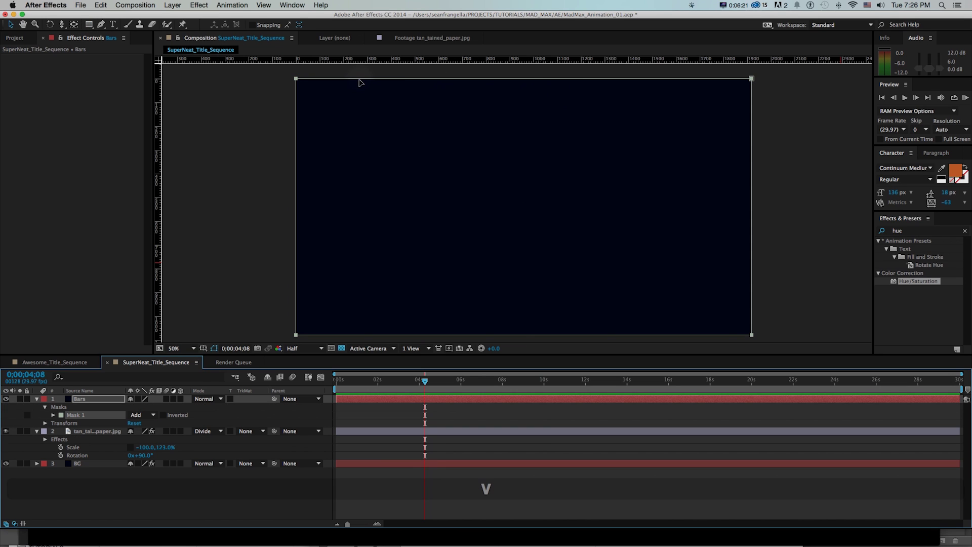
{"action": "key", "text": "super+z"}
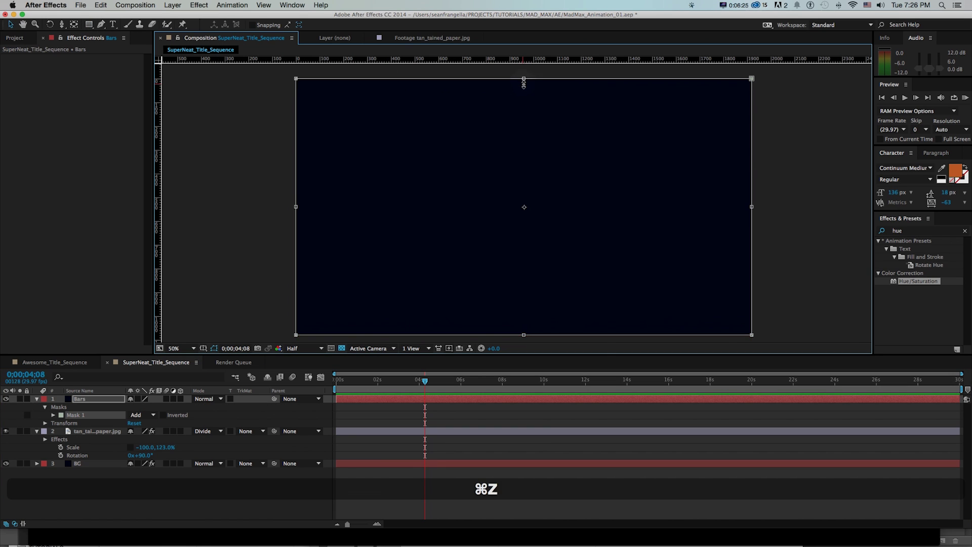
{"action": "left_click_drag", "start_coordinate": [524, 79], "coordinate": [531, 126]}
{"action": "left_click", "coordinate": [164, 415]}
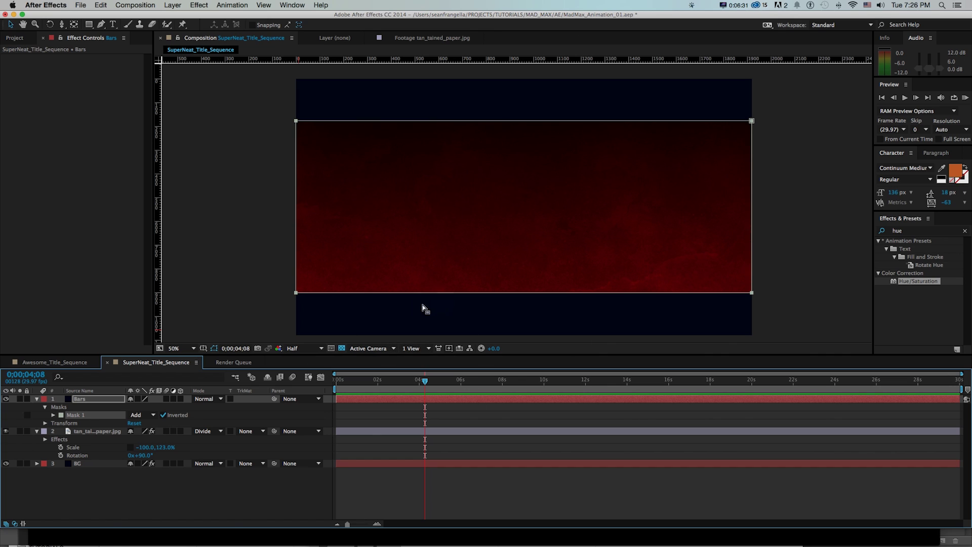
{"action": "left_click", "coordinate": [507, 123]}
{"action": "left_click_drag", "start_coordinate": [529, 120], "coordinate": [530, 121]}
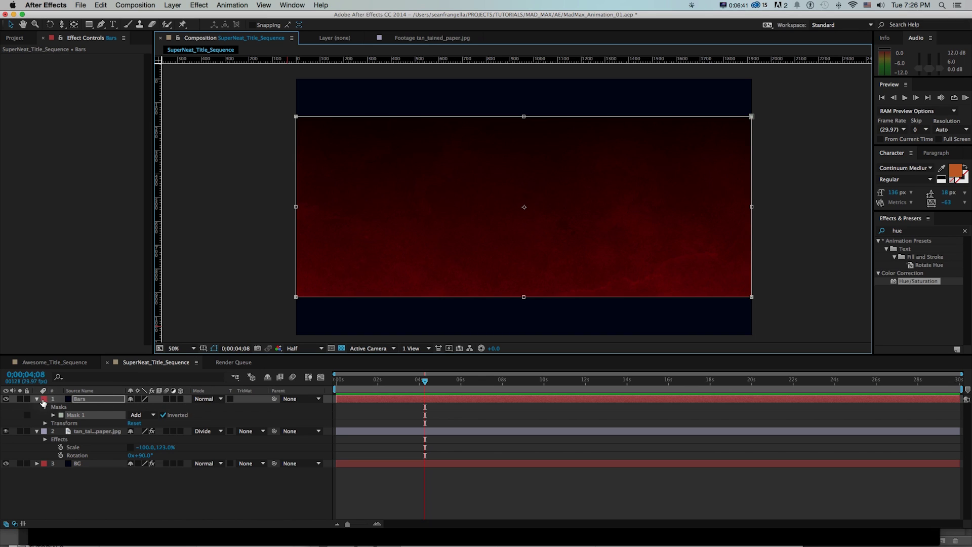
{"action": "left_click", "coordinate": [27, 399]}
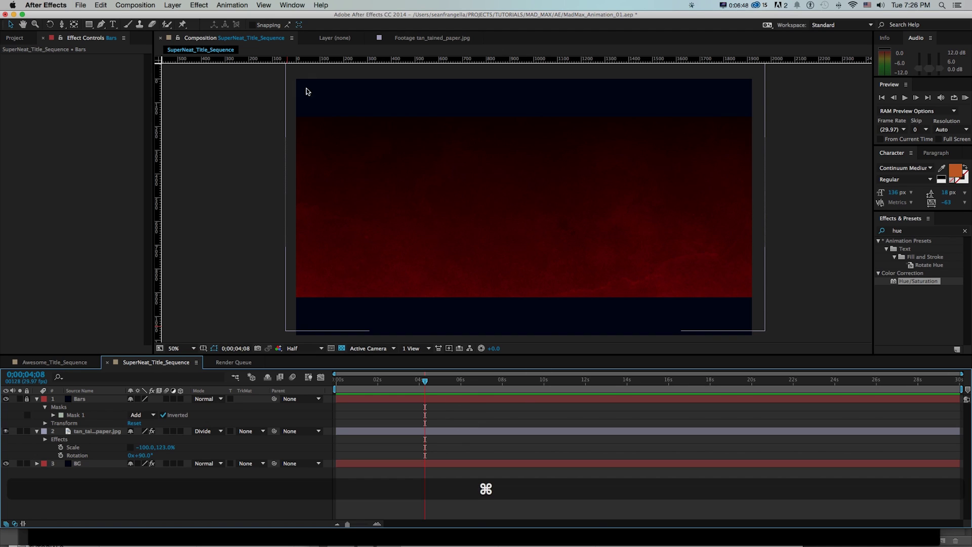
- Activate the Type tool and set its font to Florida-Serial-Black, Extra Heavy
{"action": "left_click", "coordinate": [113, 25]}
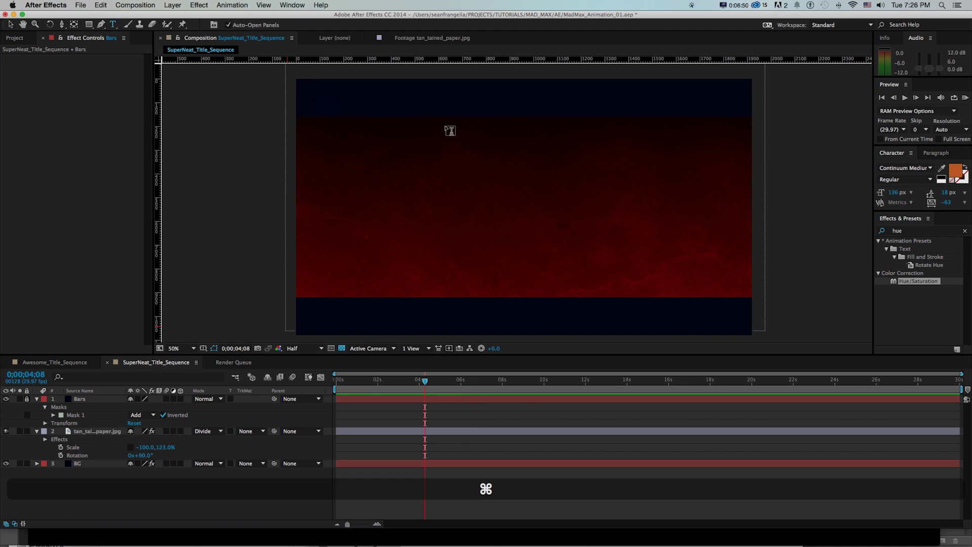
{"action": "left_click", "coordinate": [926, 232]}
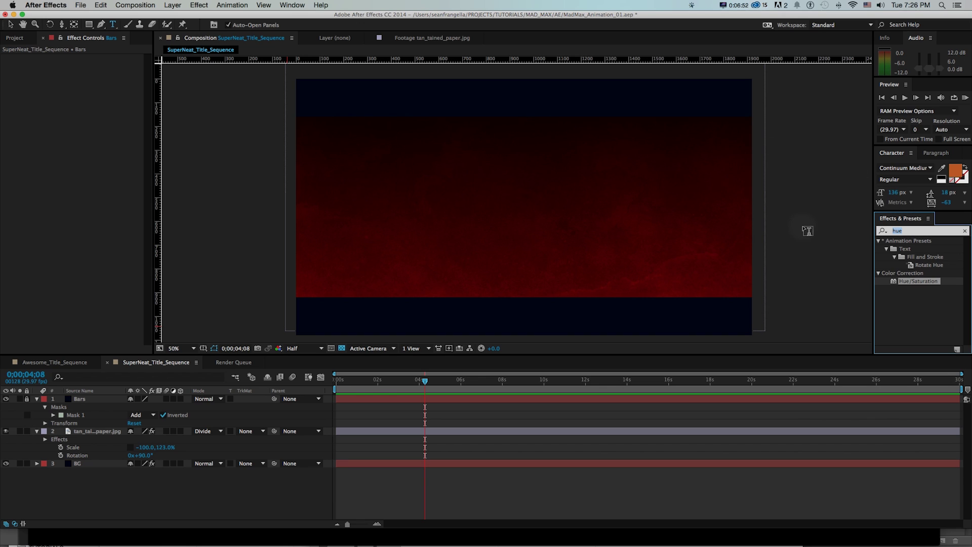
{"action": "type", "text": "f"}
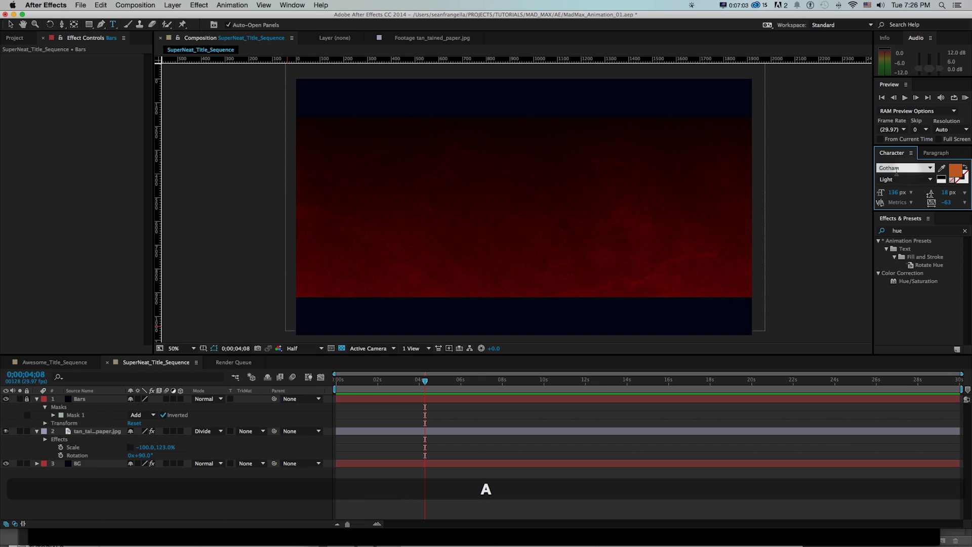
{"action": "left_click_drag", "start_coordinate": [916, 168], "coordinate": [835, 166]}
{"action": "type", "text": "fo"}
{"action": "key", "text": "BackSpace"}
{"action": "type", "text": "lorida-Serial-Bla"}
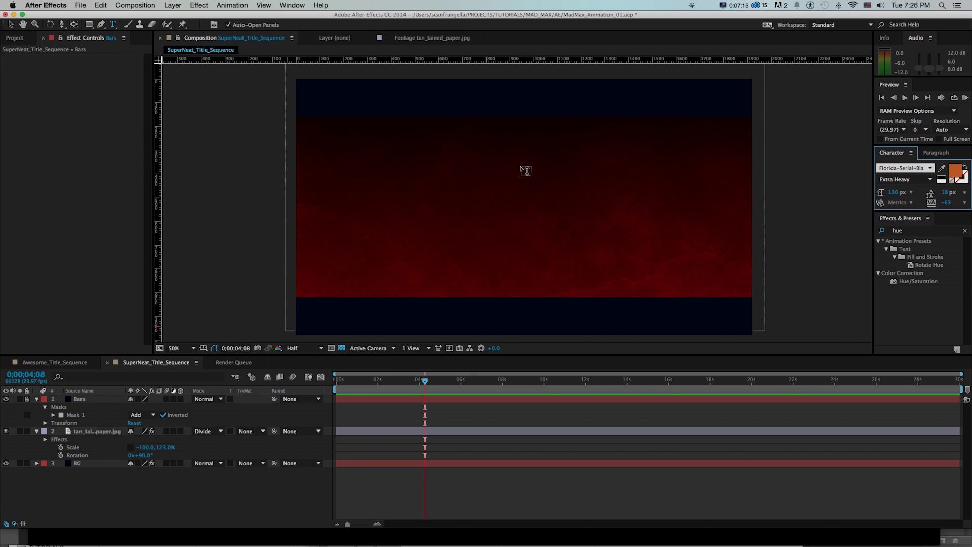
- Add the text MAD in the upper middle of the composition and center-align it
{"action": "left_click", "coordinate": [521, 166]}
{"action": "type", "text": "MAD"}
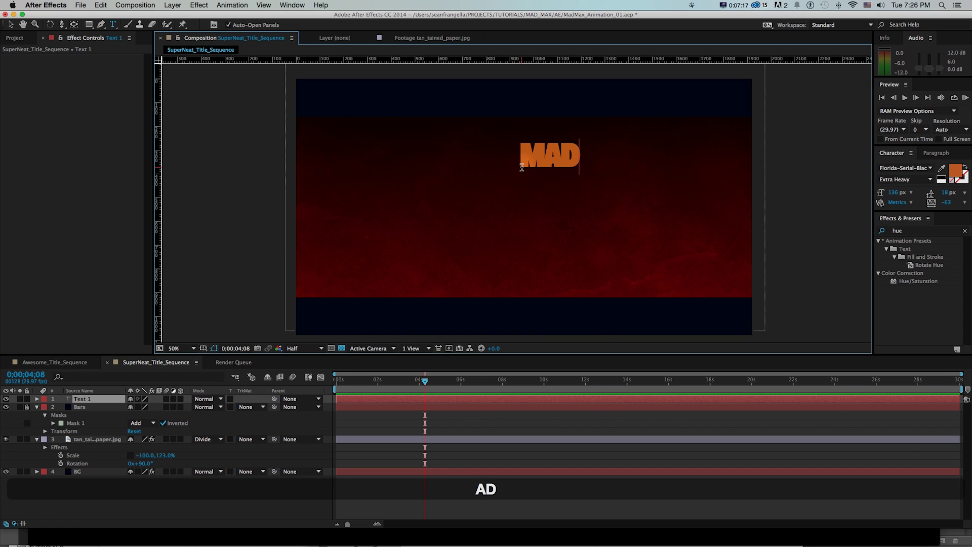
{"action": "key", "text": "super+a"}
{"action": "left_click", "coordinate": [936, 153]}
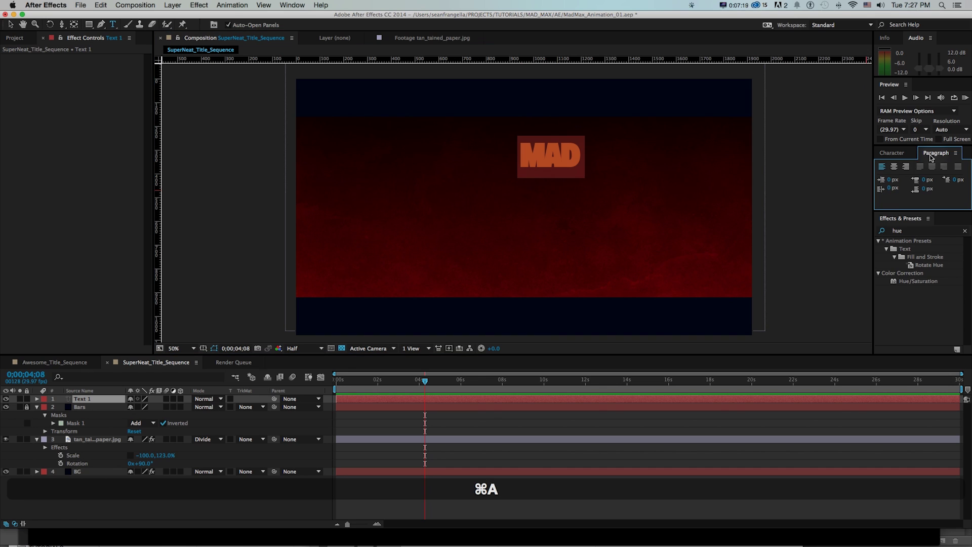
{"action": "left_click", "coordinate": [894, 166]}
- Set the tracking of the MAD text to 39
{"action": "left_click", "coordinate": [887, 154]}
{"action": "left_click", "coordinate": [945, 203]}
{"action": "type", "text": "0"}
{"action": "key", "text": "KP_Enter"}
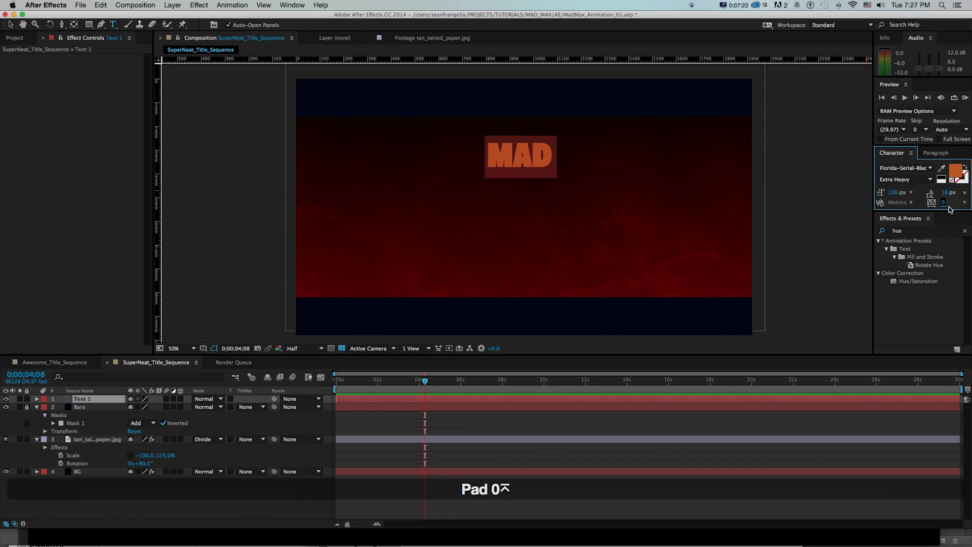
{"action": "left_click_drag", "start_coordinate": [944, 204], "coordinate": [959, 204]}
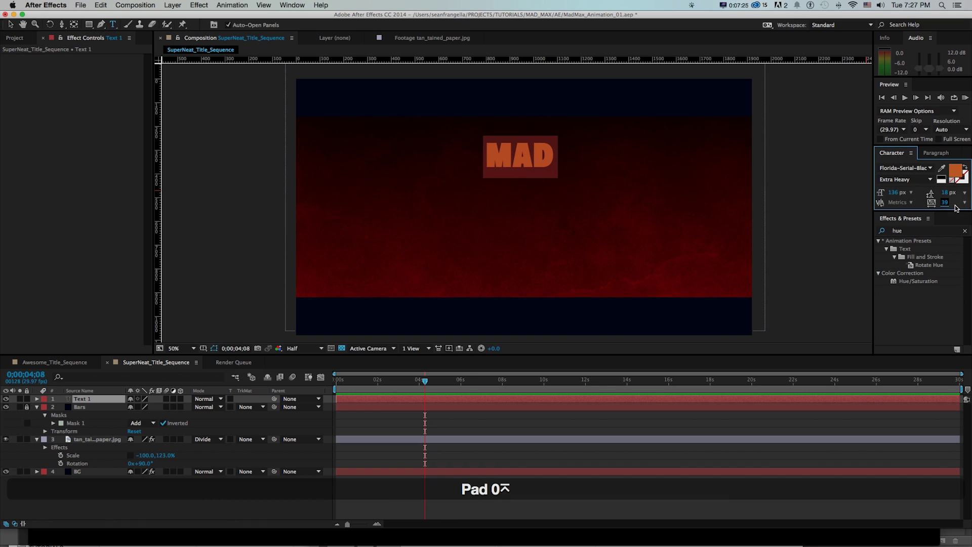
- Enlarge the MAD text to 290 px and move it slightly right, just below the upper letterbox bar
{"action": "left_click_drag", "start_coordinate": [894, 196], "coordinate": [946, 197]}
{"action": "key", "text": "v"}
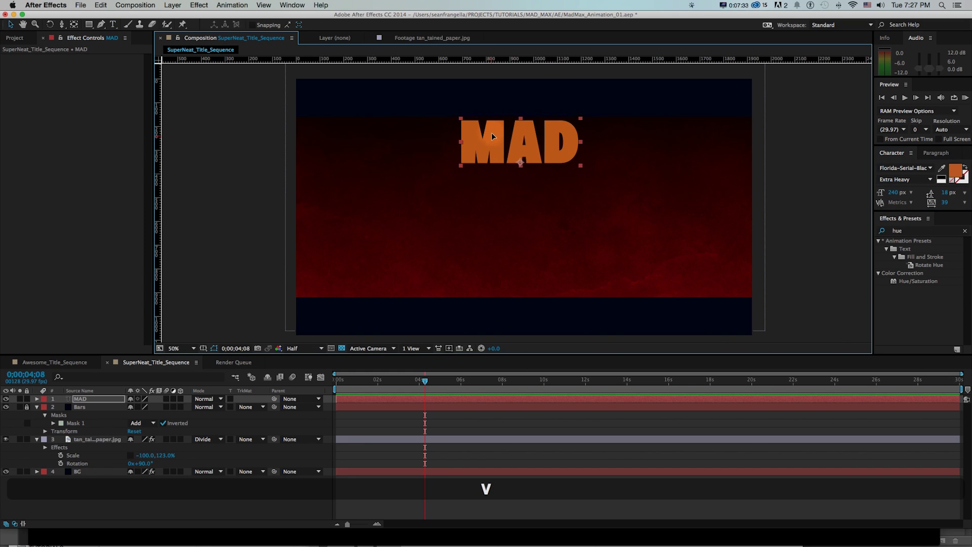
{"action": "left_click_drag", "start_coordinate": [893, 193], "coordinate": [922, 196]}
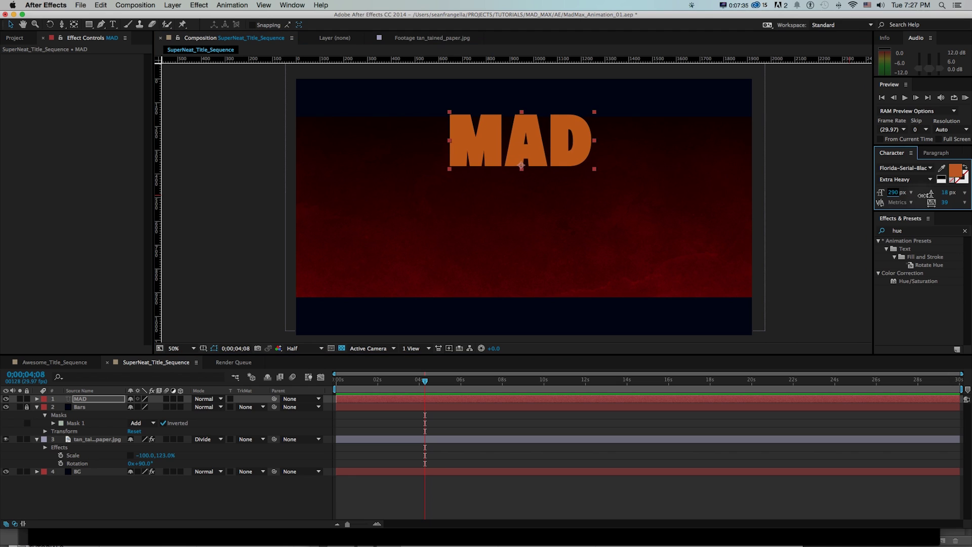
{"action": "left_click_drag", "start_coordinate": [521, 154], "coordinate": [530, 157]}
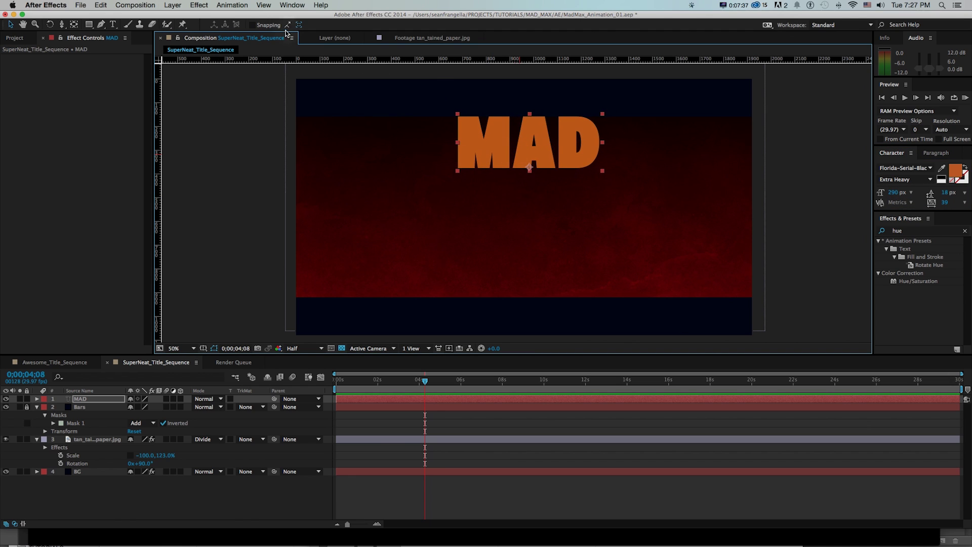
- Center the MAD text in the composition using the Align panel, and move it straight up to just below the upper letterbox bar
{"action": "left_click", "coordinate": [296, 6]}
{"action": "left_click", "coordinate": [298, 55]}
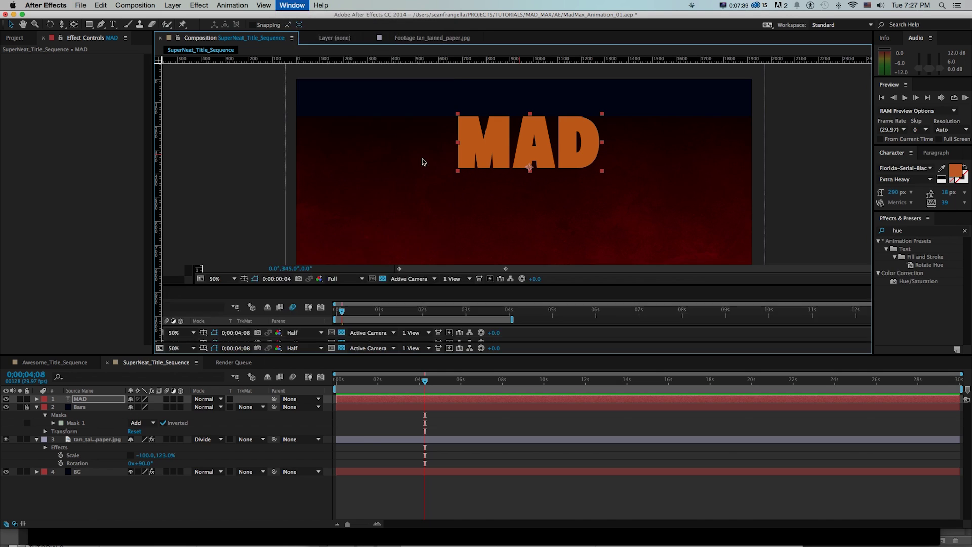
{"action": "left_click_drag", "start_coordinate": [12, 272], "coordinate": [91, 248]}
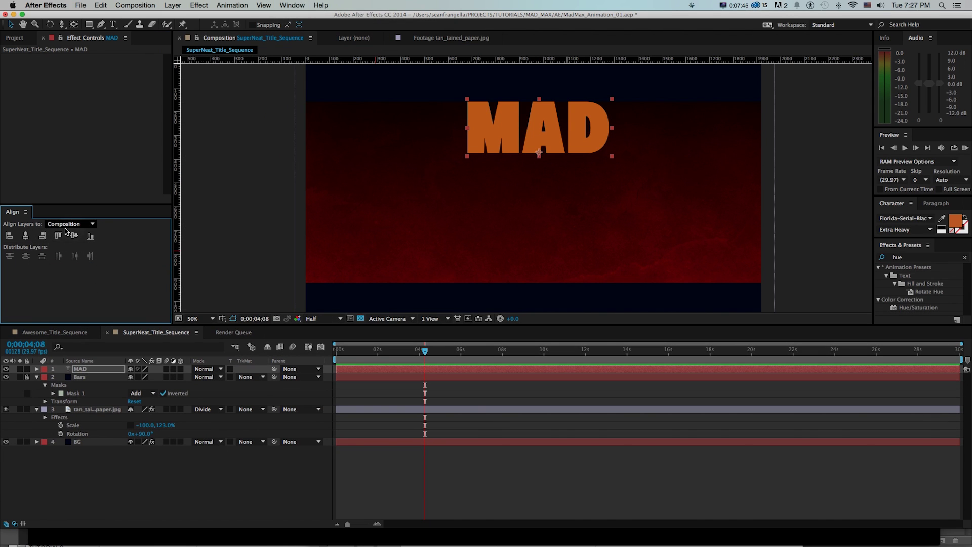
{"action": "left_click", "coordinate": [40, 239]}
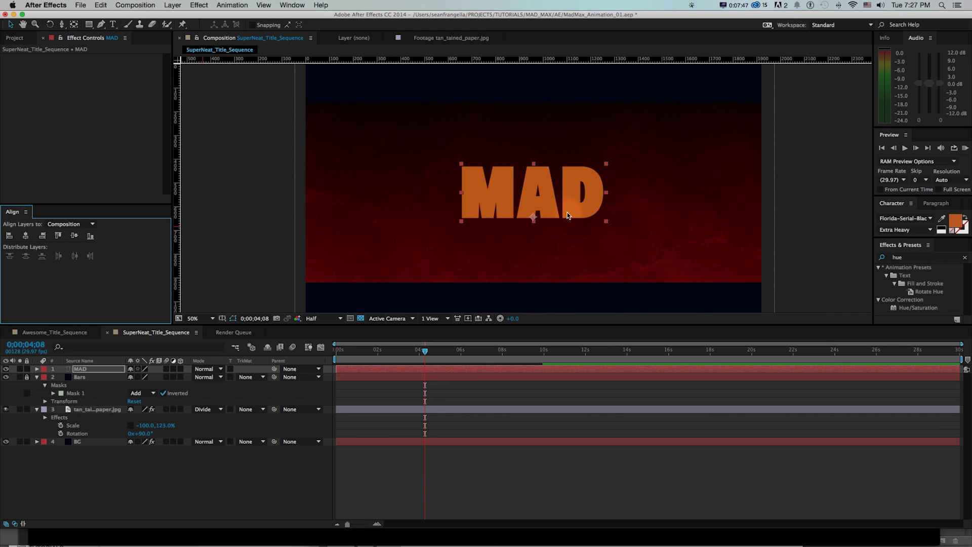
{"action": "left_click_drag", "start_coordinate": [535, 215], "coordinate": [532, 134]}
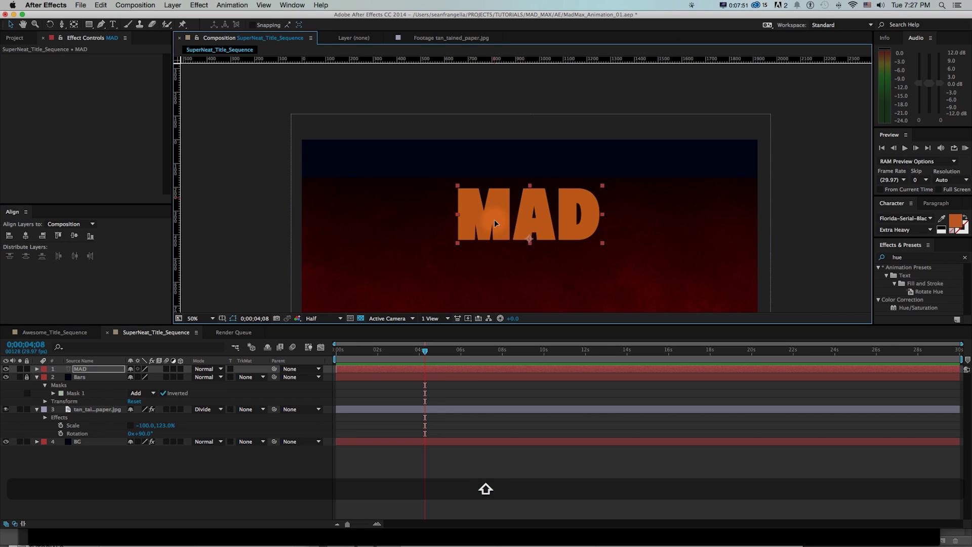
{"action": "key", "text": "space"}
{"action": "left_click_drag", "start_coordinate": [518, 232], "coordinate": [525, 169]}
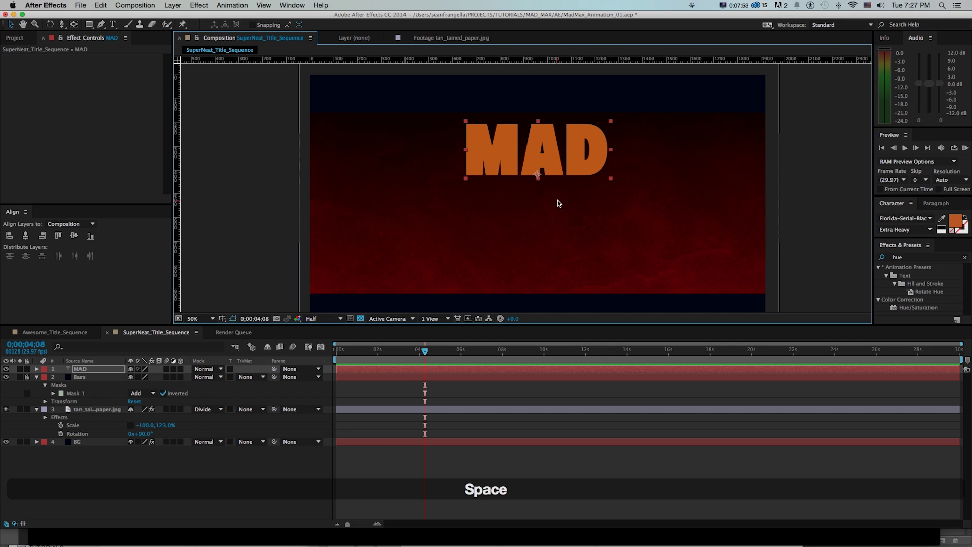
- Darken the MAD text's fill color to the deep brown 482100
{"action": "left_click", "coordinate": [956, 221]}
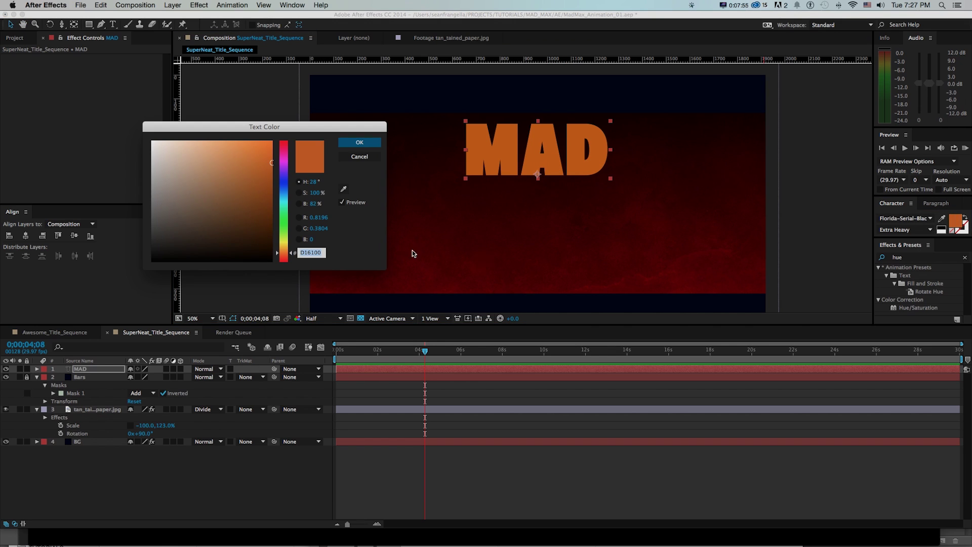
{"action": "left_click_drag", "start_coordinate": [271, 193], "coordinate": [271, 228]}
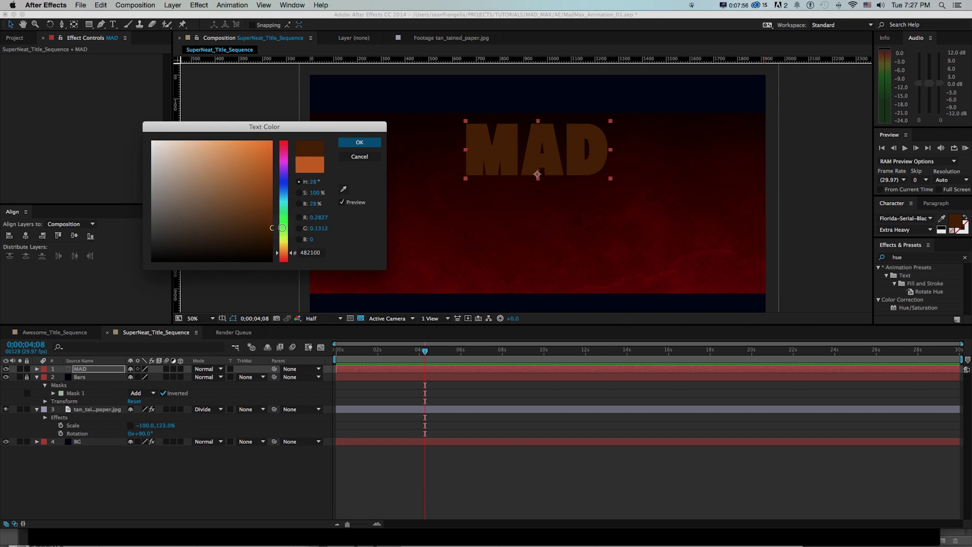
{"action": "left_click", "coordinate": [368, 144]}
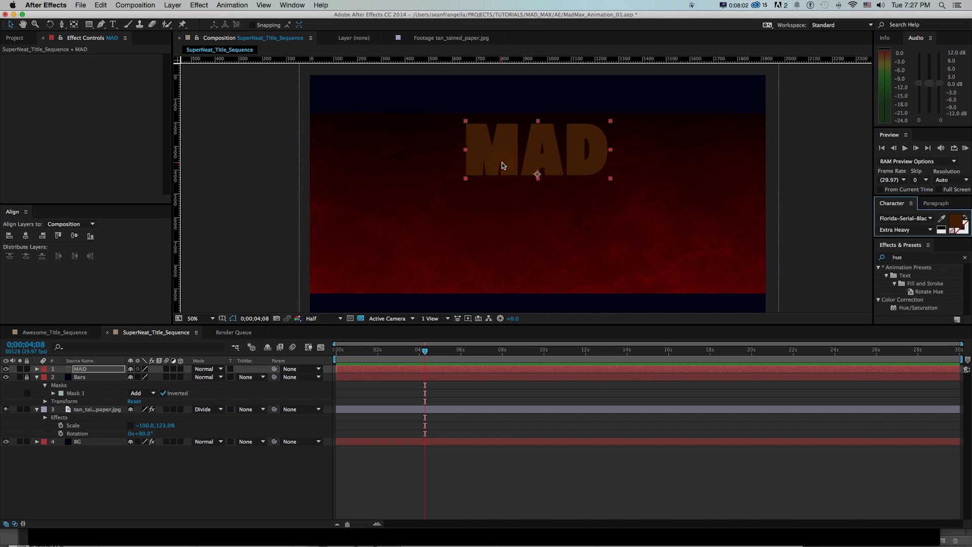
- Duplicate the MAD text, place the copy directly beneath it, and change the copy's wording to MAX
{"action": "left_click", "coordinate": [101, 5]}
{"action": "left_click", "coordinate": [115, 118]}
{"action": "left_click_drag", "start_coordinate": [495, 165], "coordinate": [490, 221]}
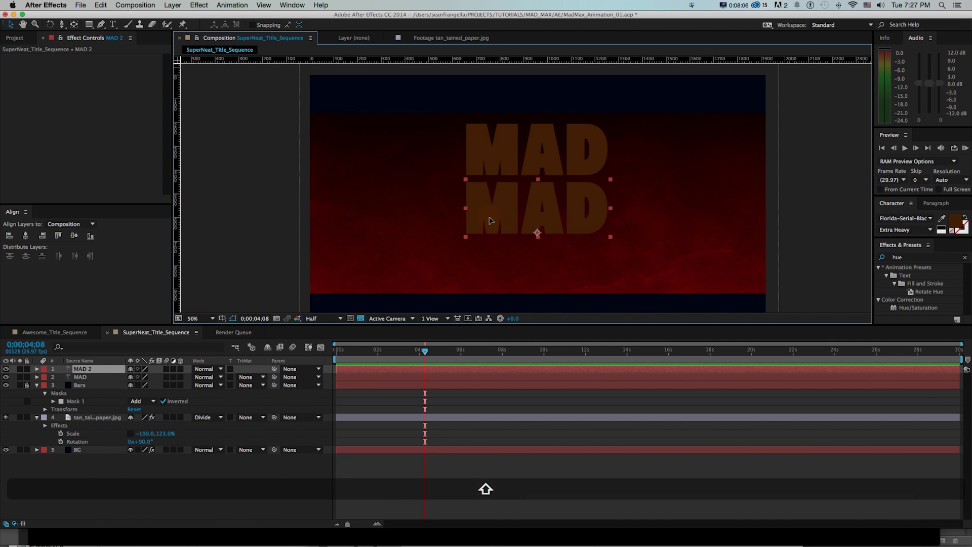
{"action": "key", "text": "super+t"}
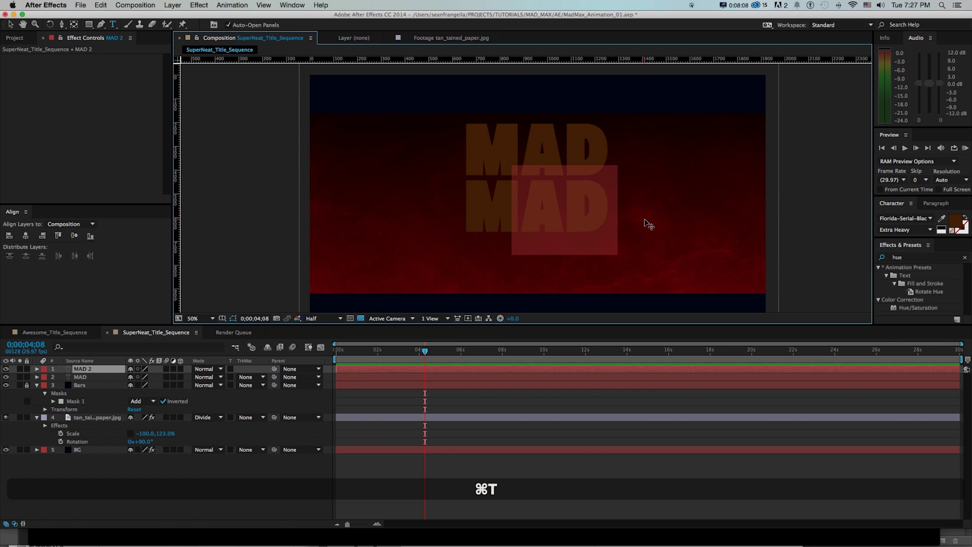
{"action": "type", "text": "X"}
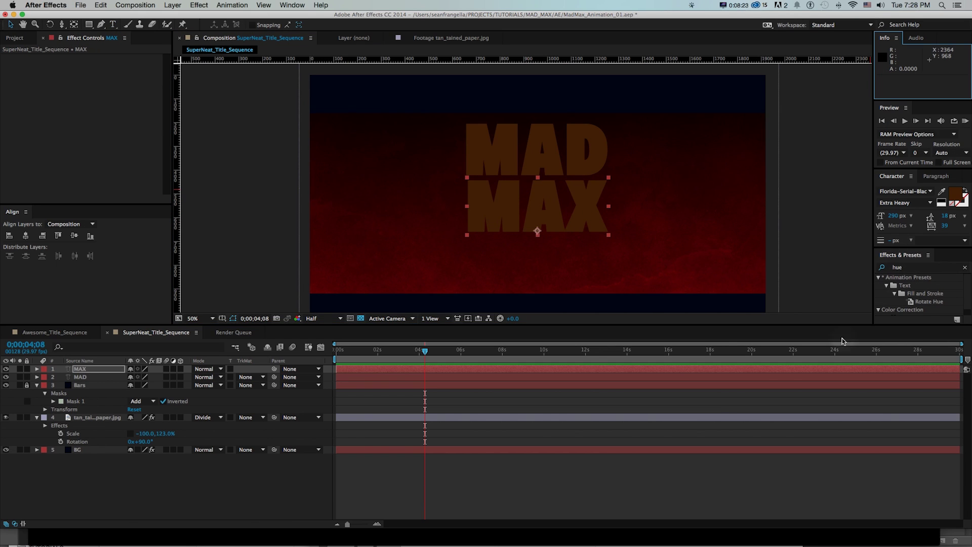
- Enlarge the MAX text to 297.4 px and widen the kerning between its M and A
{"action": "left_click", "coordinate": [894, 215]}
{"action": "left_click_drag", "start_coordinate": [893, 215], "coordinate": [899, 216]}
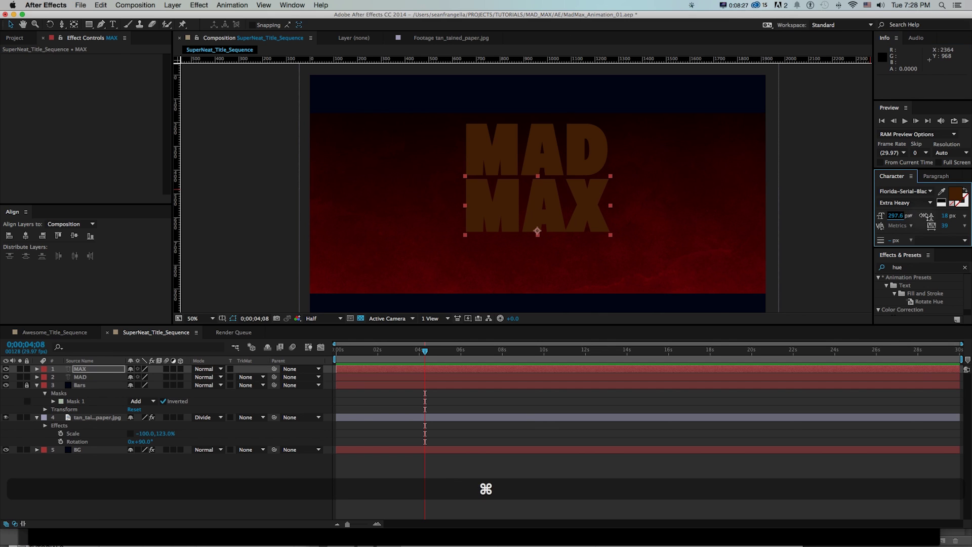
{"action": "key", "text": "super+t"}
{"action": "left_click", "coordinate": [532, 215]}
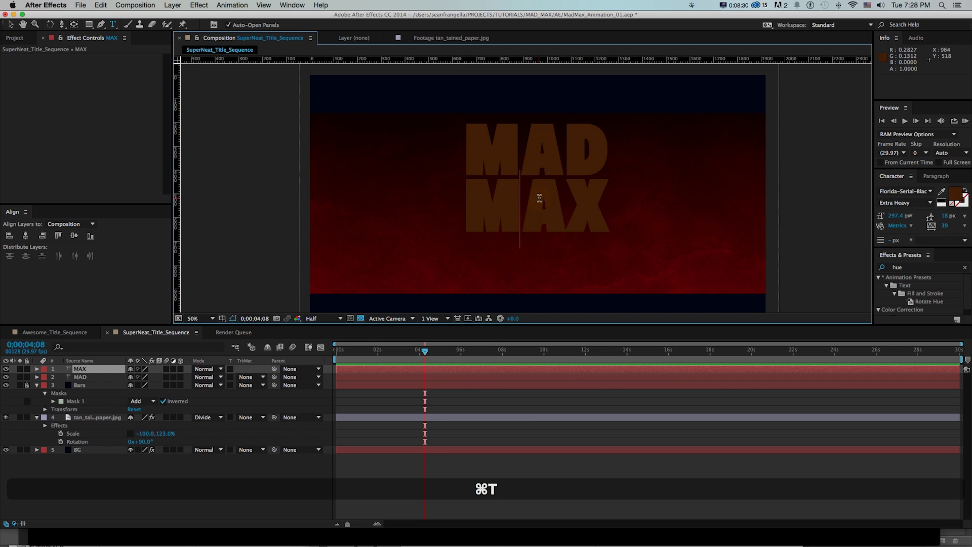
{"action": "key", "text": "alt+Right"}
{"action": "key", "text": "alt+Right"}
{"action": "key", "text": "Left"}
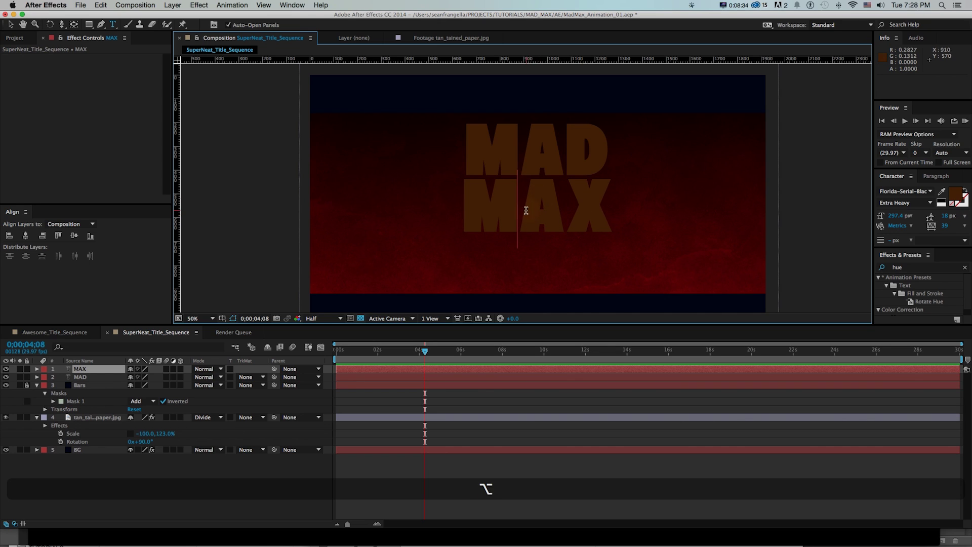
- Set the whole MAX text to 284.3 px and nudge it slightly left and up to line up beneath MAD
{"action": "key", "text": "super+a"}
{"action": "left_click", "coordinate": [896, 215]}
{"action": "left_click_drag", "start_coordinate": [894, 216], "coordinate": [857, 220]}
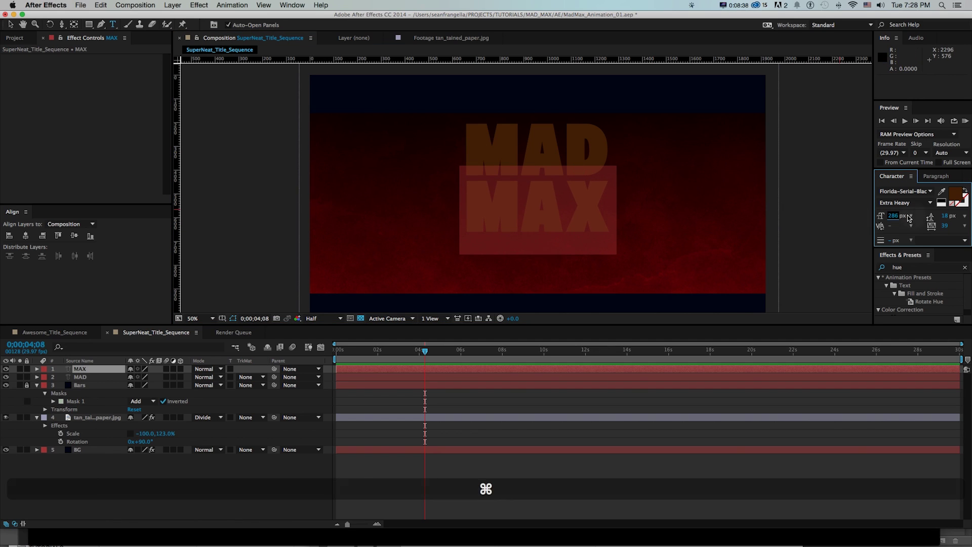
{"action": "left_click", "coordinate": [10, 24]}
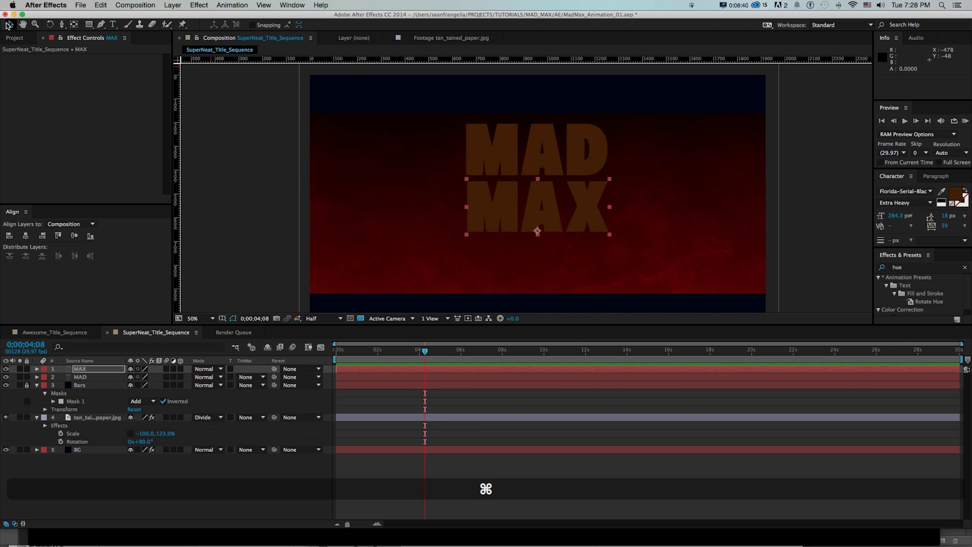
{"action": "left_click_drag", "start_coordinate": [478, 206], "coordinate": [478, 205]}
{"action": "key", "text": "Left"}
{"action": "key", "text": "Left"}
{"action": "key", "text": "Left"}
{"action": "key", "text": "Up"}
{"action": "key", "text": "Up"}
{"action": "key", "text": "Up"}
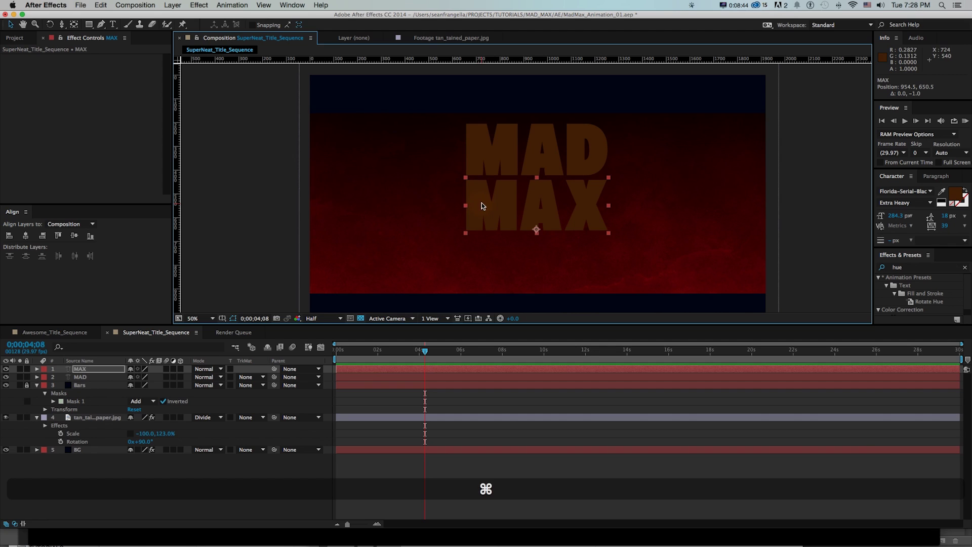
- Duplicate the MAX text, place the copy directly below it, and change the copy's wording to FURY ROAD
{"action": "key", "text": "super+d"}
{"action": "left_click_drag", "start_coordinate": [498, 211], "coordinate": [498, 273]}
{"action": "key", "text": "super+t"}
{"action": "key", "text": "super+a"}
{"action": "type", "text": "FURY ROAD"}
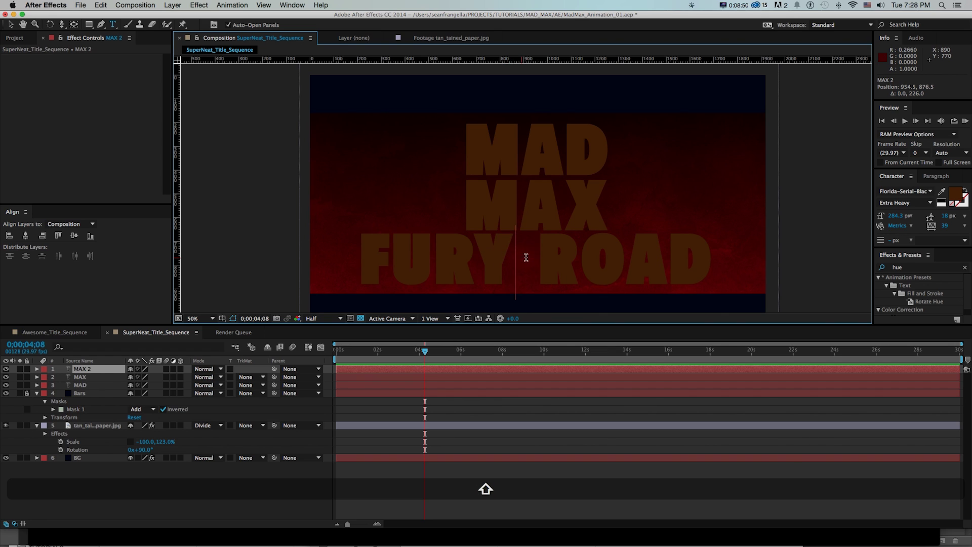
- Tighten the gap between the words FURY and ROAD, and reduce the letter spacing across the whole line
{"action": "key", "text": "shift+Right"}
{"action": "key", "text": "alt+Left"}
{"action": "key", "text": "alt+Left"}
{"action": "key", "text": "alt+Left"}
{"action": "key", "text": "super+a"}
{"action": "key", "text": "alt+Left"}
{"action": "key", "text": "alt+Left"}
{"action": "key", "text": "alt+Right"}
- Shrink the FURY ROAD text to 118.9 px to match the width of MAX, and move it up directly beneath MAX
{"action": "left_click_drag", "start_coordinate": [896, 217], "coordinate": [2, 21]}
{"action": "left_click", "coordinate": [11, 24]}
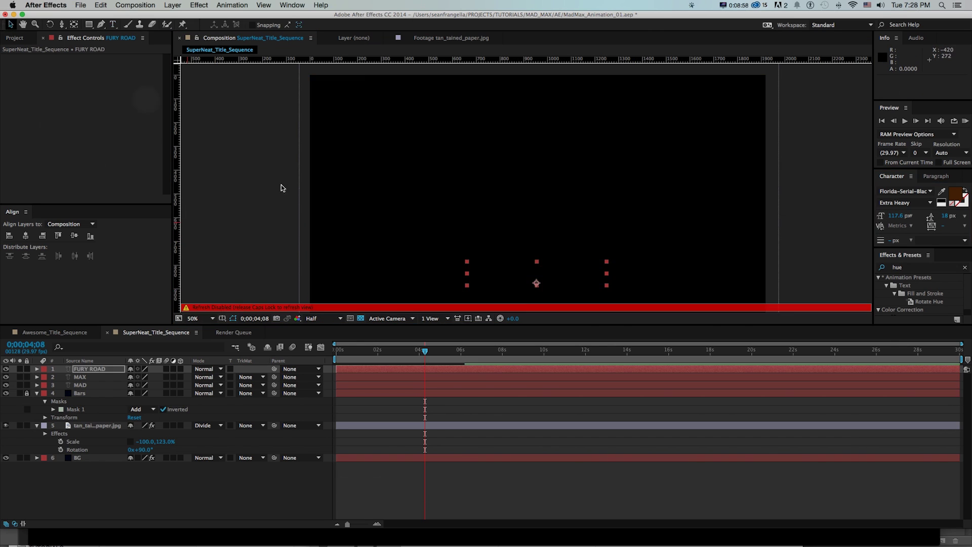
{"action": "left_click_drag", "start_coordinate": [479, 274], "coordinate": [480, 245]}
{"action": "left_click", "coordinate": [897, 217]}
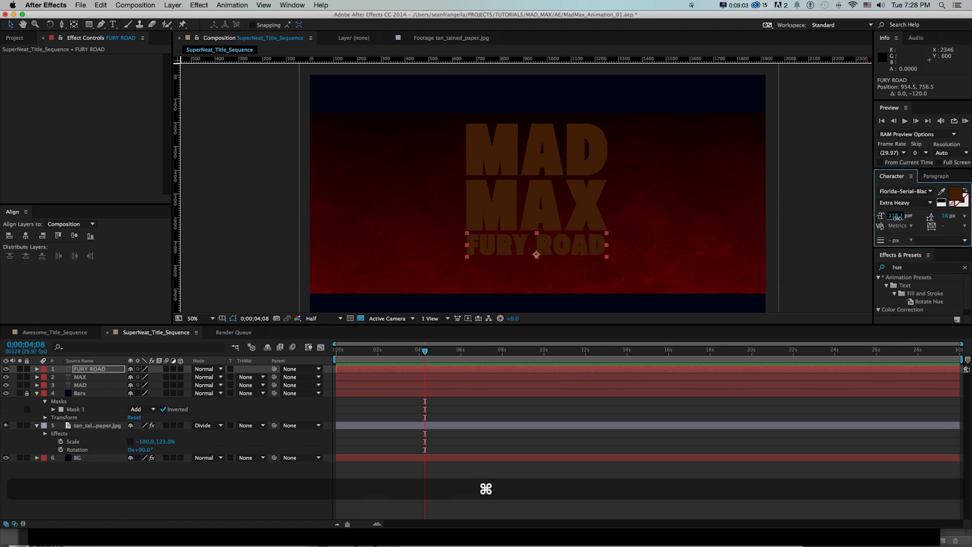
- Place the three text layers beneath the Bars layer and move them together slightly down in the frame
{"action": "left_click", "coordinate": [83, 385], "text": "shift"}
{"action": "left_click_drag", "start_coordinate": [78, 386], "coordinate": [81, 421]}
{"action": "left_click_drag", "start_coordinate": [490, 197], "coordinate": [496, 208]}
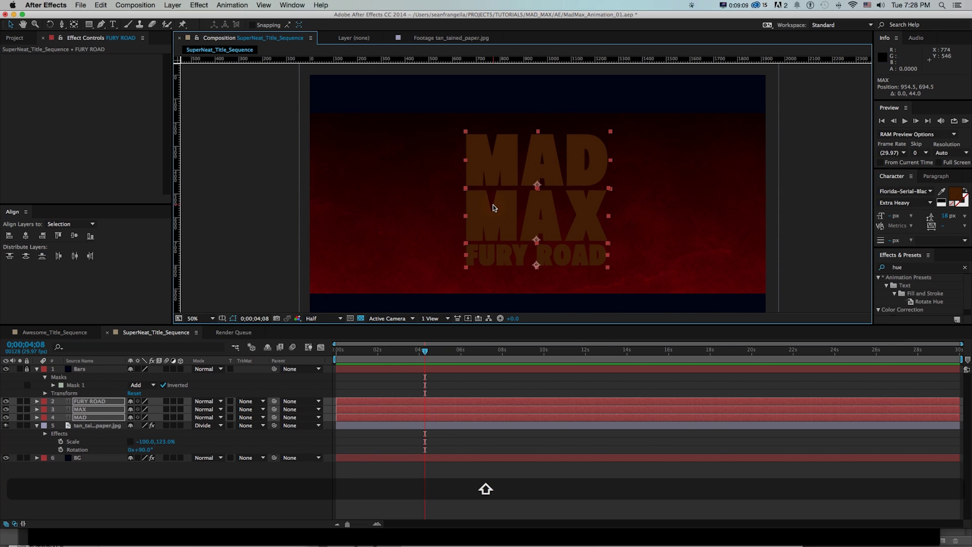
{"action": "left_click_drag", "start_coordinate": [485, 206], "coordinate": [485, 205]}
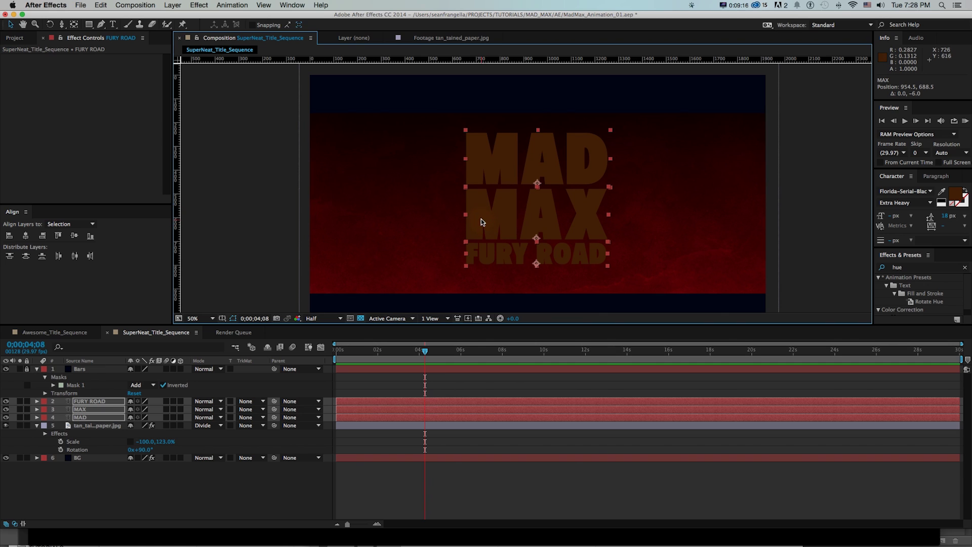
- Add paper_overlay3.jpg to the composition directly above the FURY ROAD layer and scale it to 28%
{"action": "left_click", "coordinate": [15, 38]}
{"action": "left_click", "coordinate": [43, 153]}
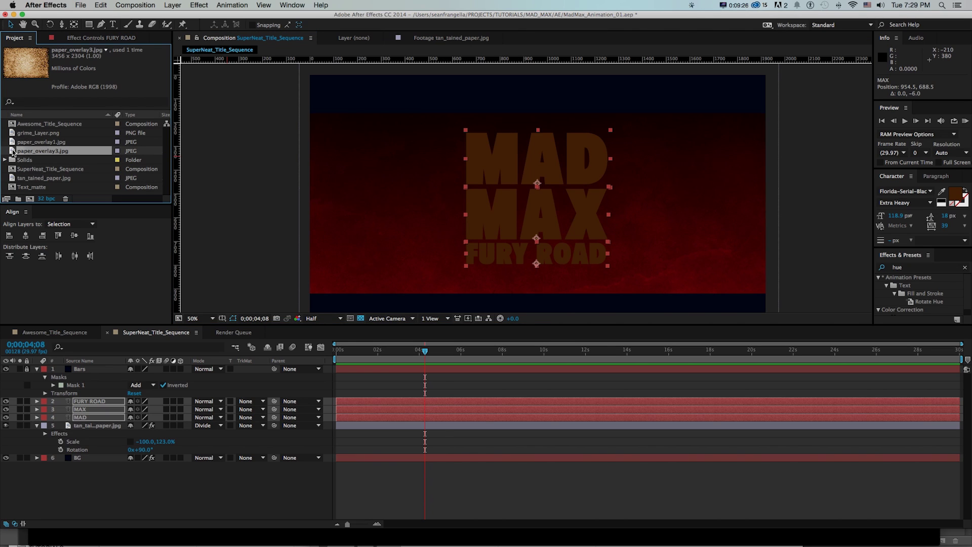
{"action": "left_click_drag", "start_coordinate": [11, 150], "coordinate": [85, 401]}
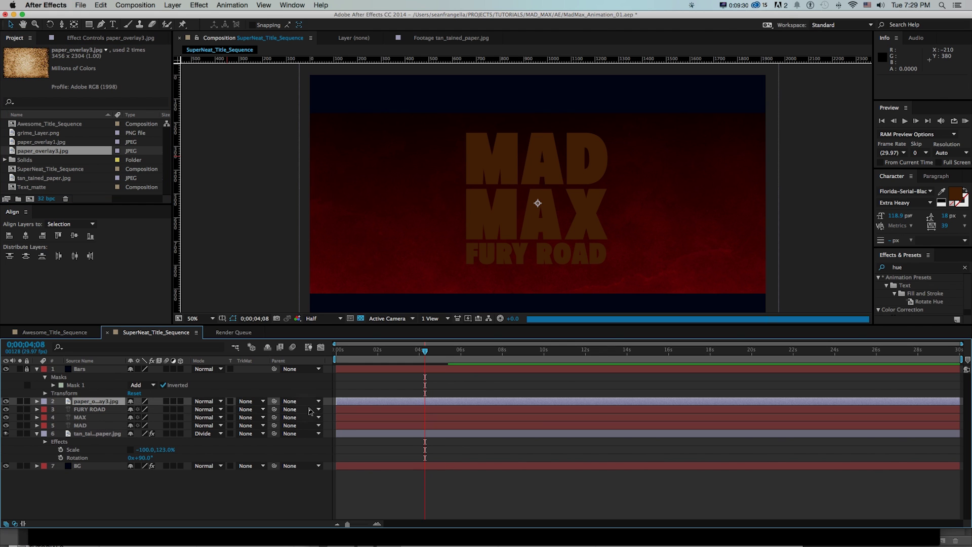
{"action": "key", "text": "s"}
{"action": "left_click_drag", "start_coordinate": [150, 409], "coordinate": [116, 412]}
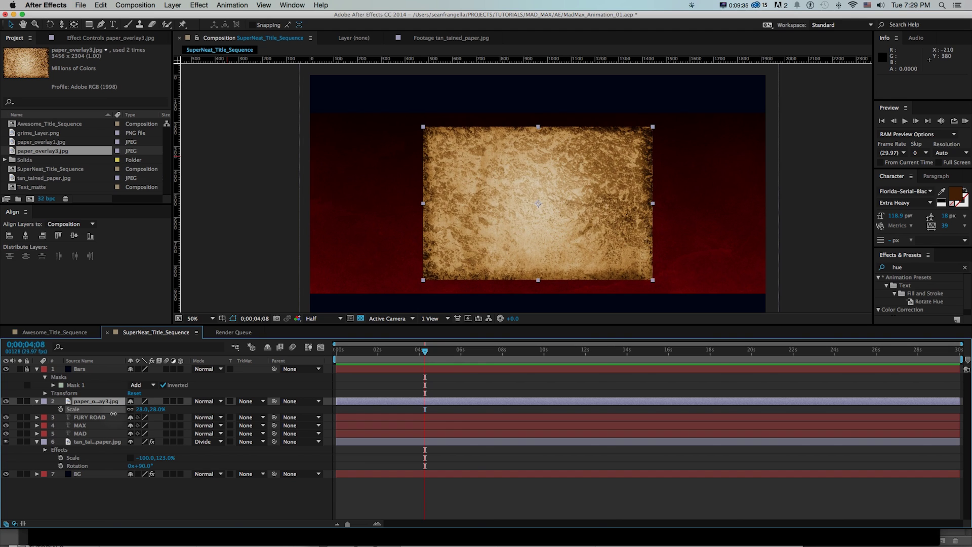
- Move the paper_overlay3.jpg layer slightly up over the title and set its blending mode to Overlay
{"action": "key", "text": "v"}
{"action": "left_click_drag", "start_coordinate": [486, 236], "coordinate": [486, 233]}
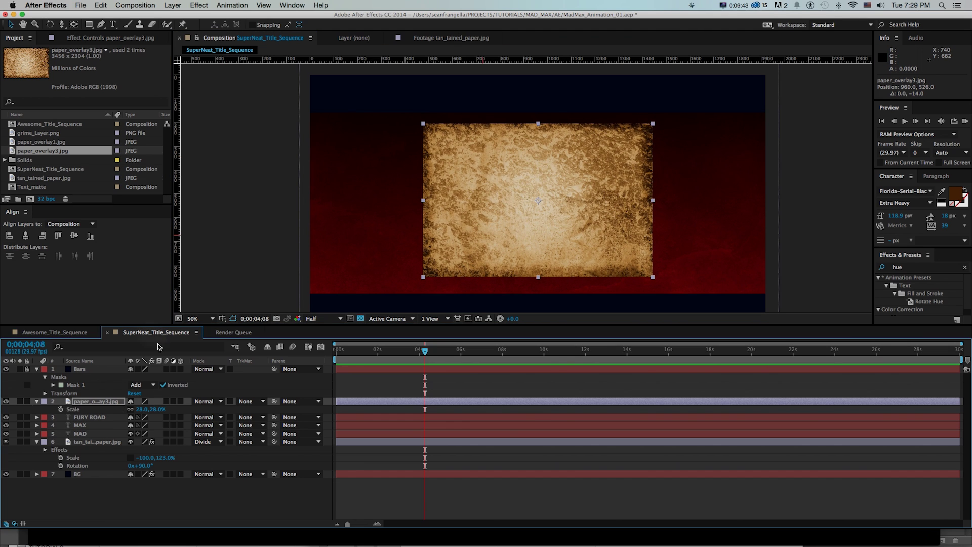
{"action": "left_click", "coordinate": [204, 401]}
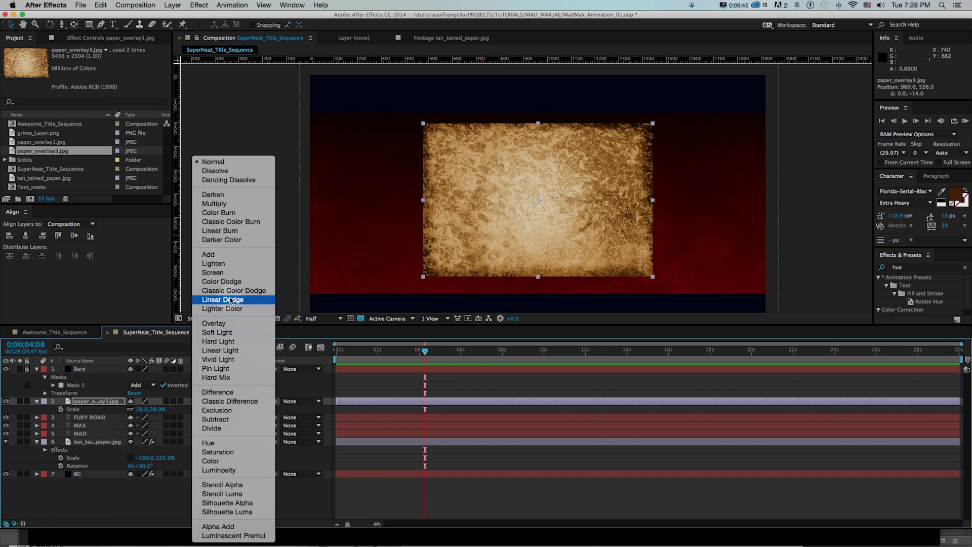
{"action": "left_click", "coordinate": [227, 325]}
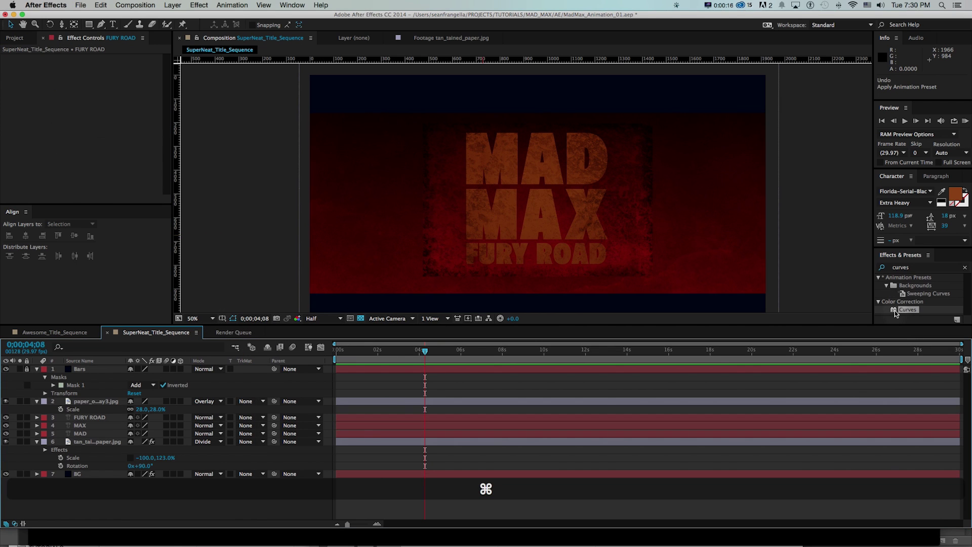
- Apply the Curves effect to the paper_overlay3.jpg layer and shape a gentle S-curve that darkens shadows and lifts highlights
{"action": "left_click_drag", "start_coordinate": [895, 312], "coordinate": [89, 402]}
{"action": "left_click_drag", "start_coordinate": [62, 171], "coordinate": [64, 177]}
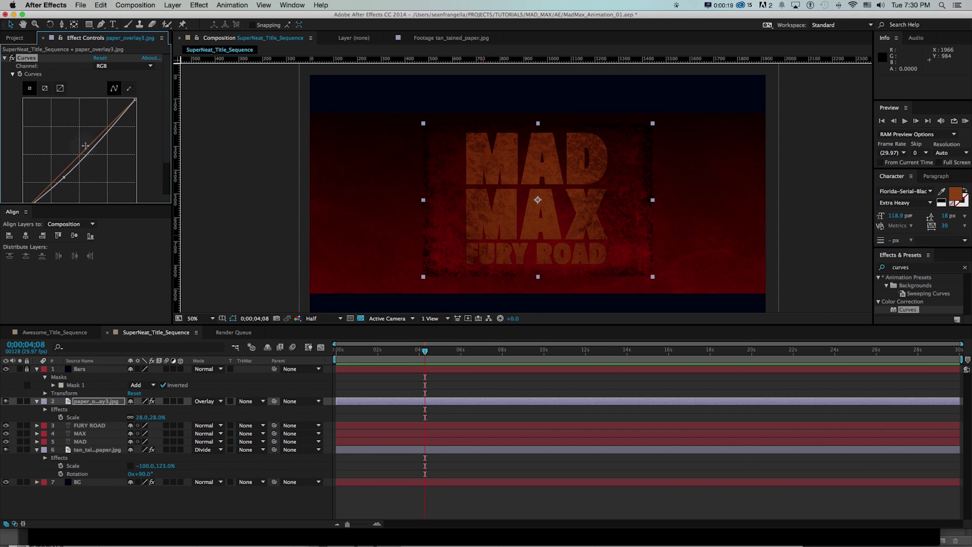
{"action": "left_click_drag", "start_coordinate": [98, 145], "coordinate": [96, 137]}
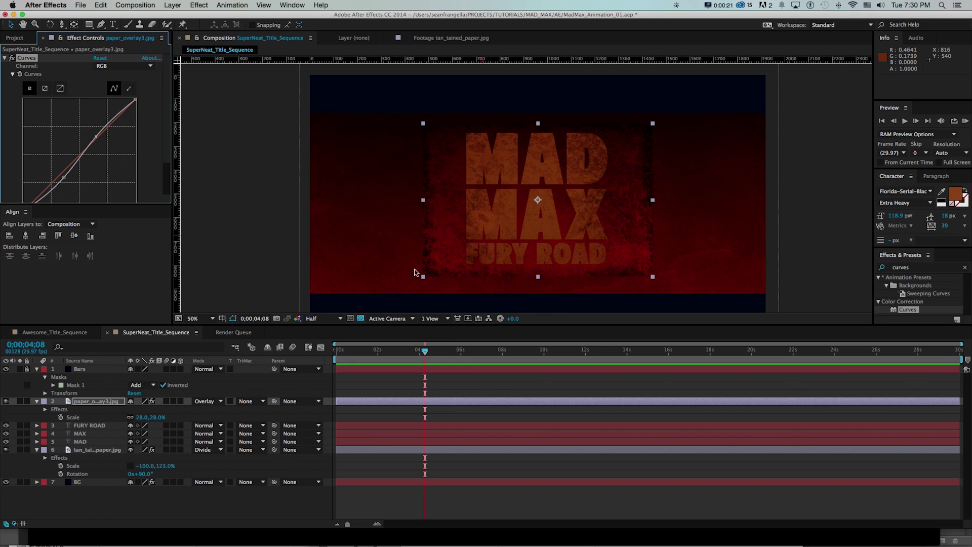
- Set the FURY ROAD text's fill color to the brighter orange-brown 8F4700 and copy its hex code
{"action": "left_click", "coordinate": [91, 425]}
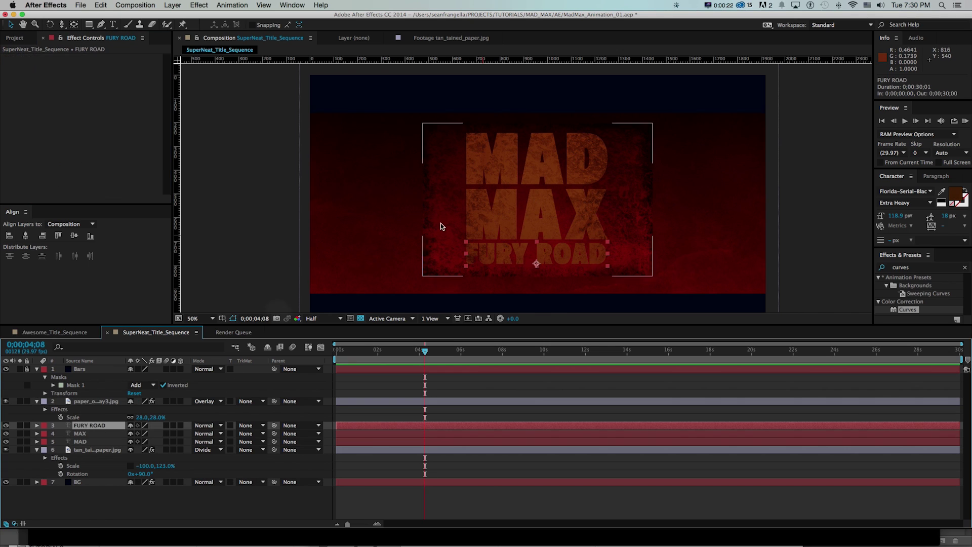
{"action": "left_click", "coordinate": [955, 194]}
{"action": "left_click_drag", "start_coordinate": [244, 217], "coordinate": [285, 199]}
{"action": "left_click_drag", "start_coordinate": [291, 252], "coordinate": [292, 253]}
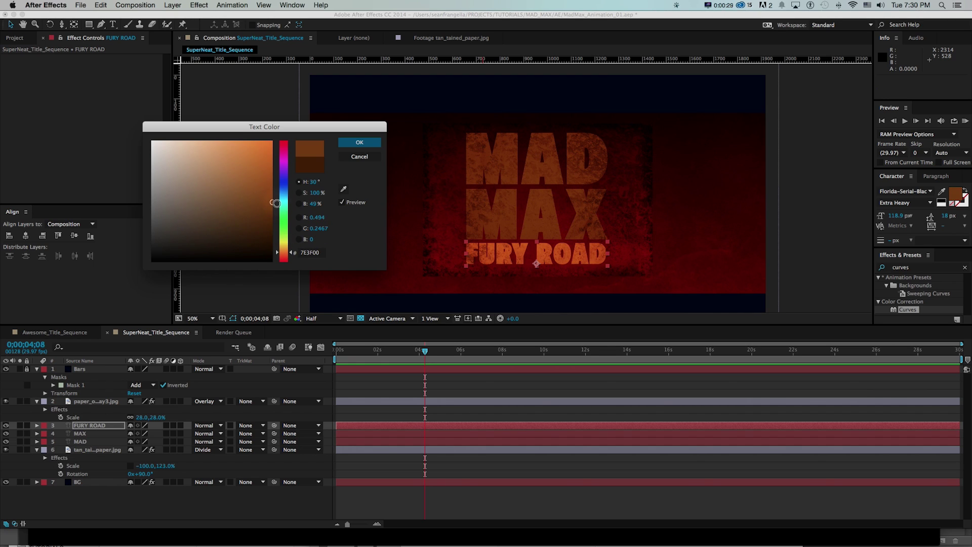
{"action": "left_click_drag", "start_coordinate": [276, 205], "coordinate": [277, 194]}
{"action": "left_click", "coordinate": [303, 252]}
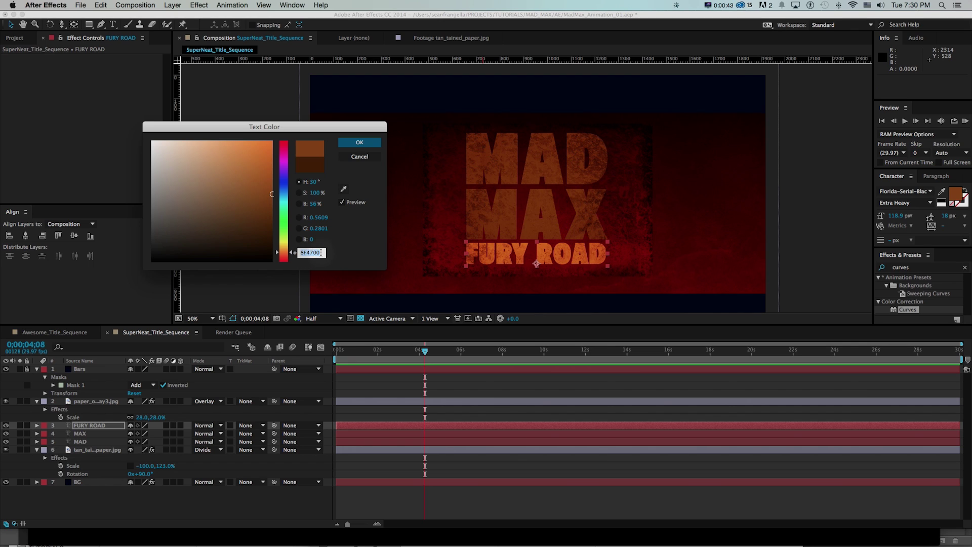
{"action": "key", "text": "super+c"}
{"action": "left_click", "coordinate": [359, 142]}
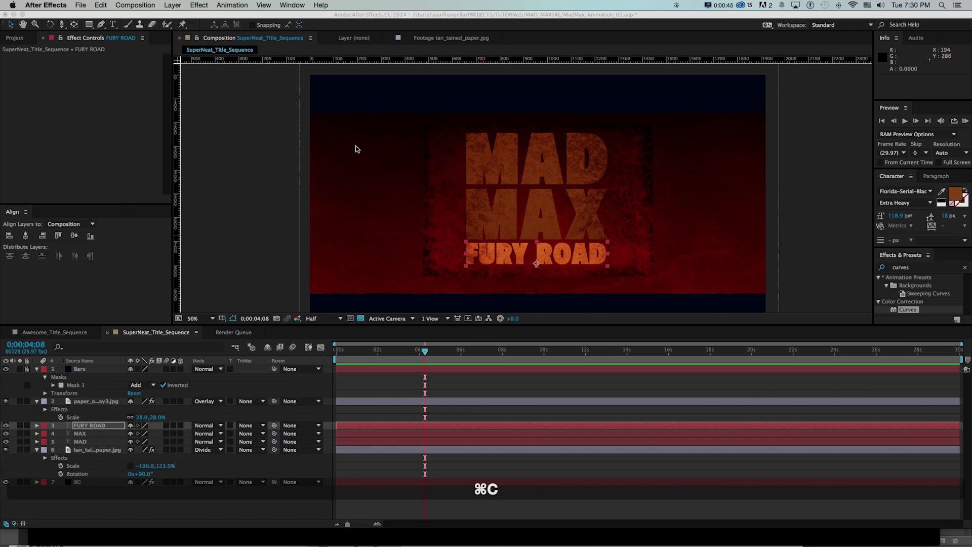
- Apply the copied 8F4700 fill color to the MAX and MAD text layers
{"action": "left_click", "coordinate": [96, 433]}
{"action": "left_click", "coordinate": [944, 197]}
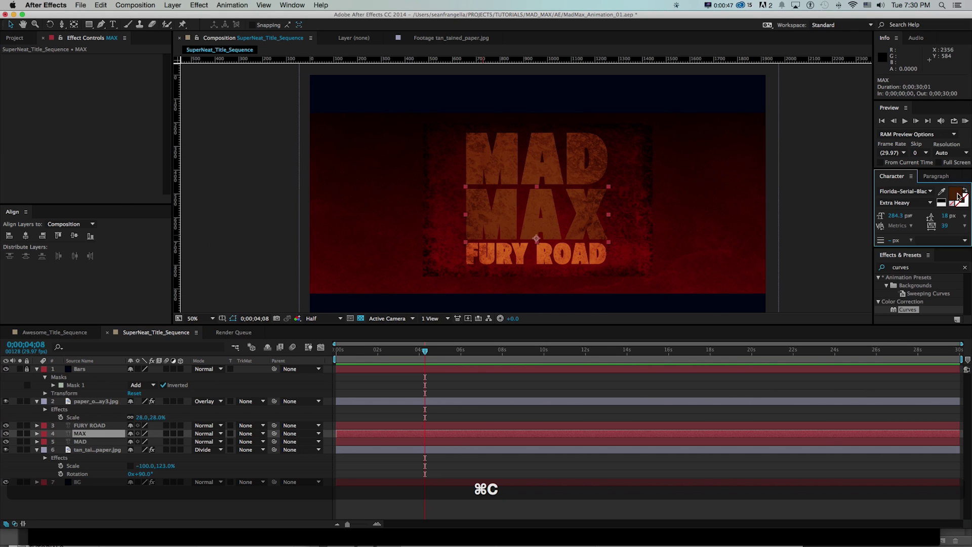
{"action": "key", "text": "super+v"}
{"action": "key", "text": "Return"}
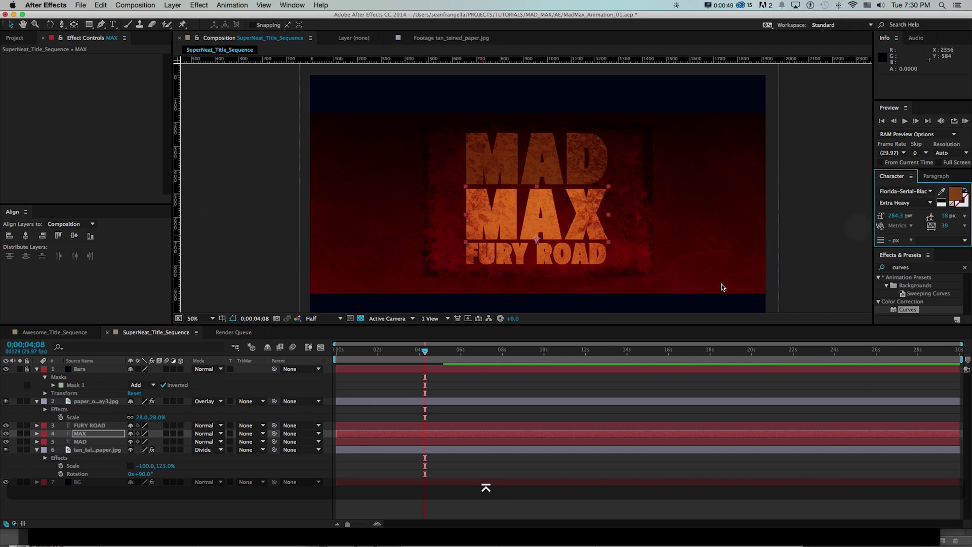
{"action": "left_click", "coordinate": [80, 442]}
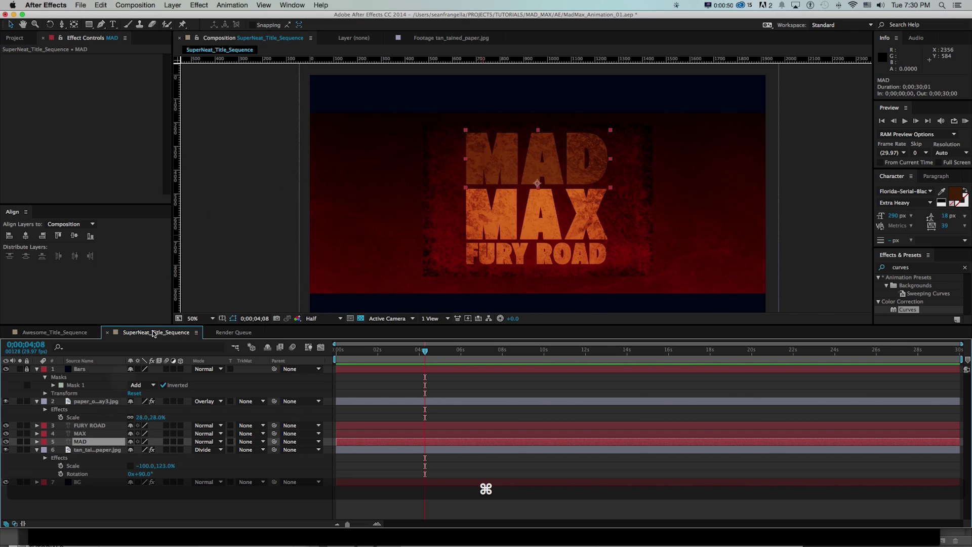
{"action": "left_click", "coordinate": [953, 195]}
{"action": "key", "text": "super+v"}
{"action": "key", "text": "Return"}
- Scale the paper_overlay3.jpg layer non-proportionally to 19.5% wide and 25% high so it fits closely around the title
{"action": "left_click", "coordinate": [96, 401]}
{"action": "left_click_drag", "start_coordinate": [144, 421], "coordinate": [131, 421]}
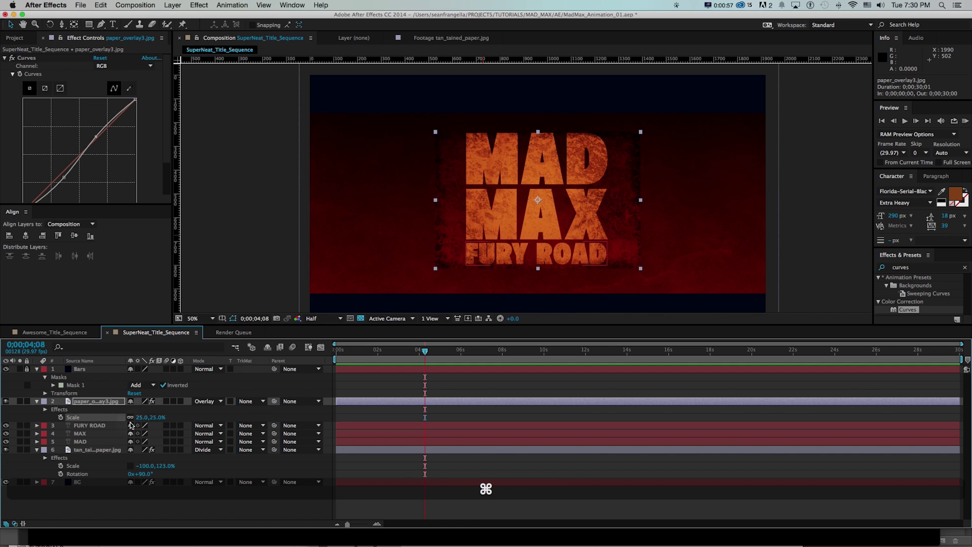
{"action": "key", "text": "super+z"}
{"action": "left_click_drag", "start_coordinate": [140, 417], "coordinate": [143, 418]}
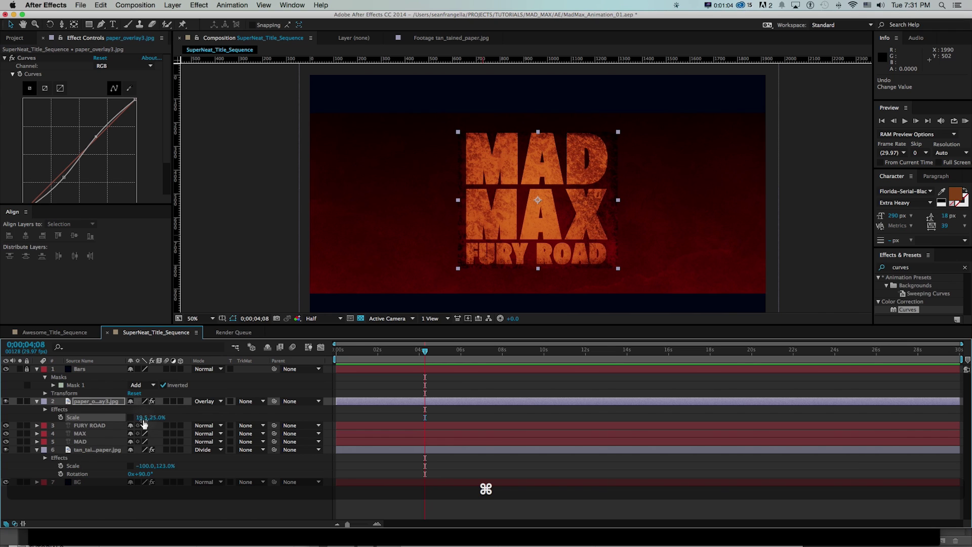
- Duplicate the FURY ROAD, MAX and MAD text layers and place the copies directly above the paper_overlay3.jpg layer
{"action": "left_click", "coordinate": [94, 425]}
{"action": "left_click", "coordinate": [94, 442], "text": "shift"}
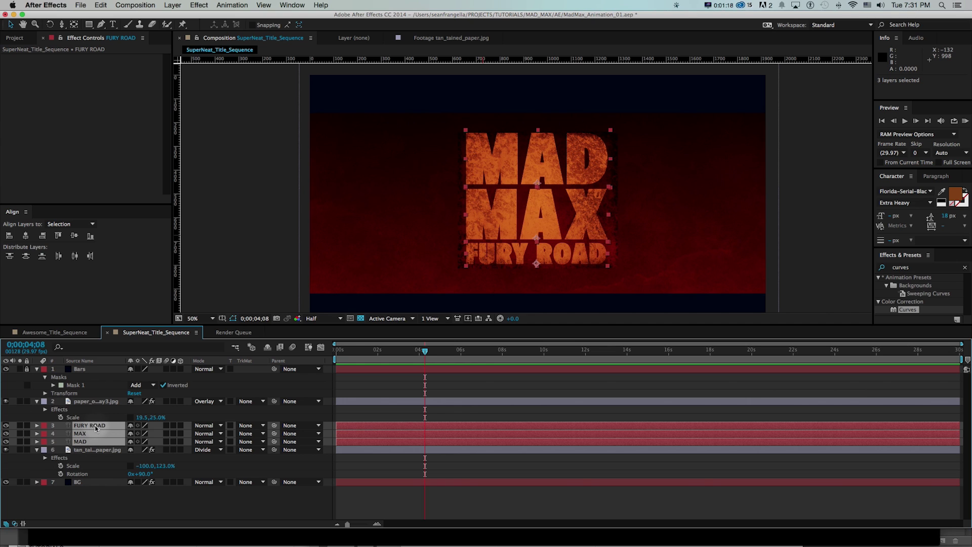
{"action": "left_click", "coordinate": [101, 5]}
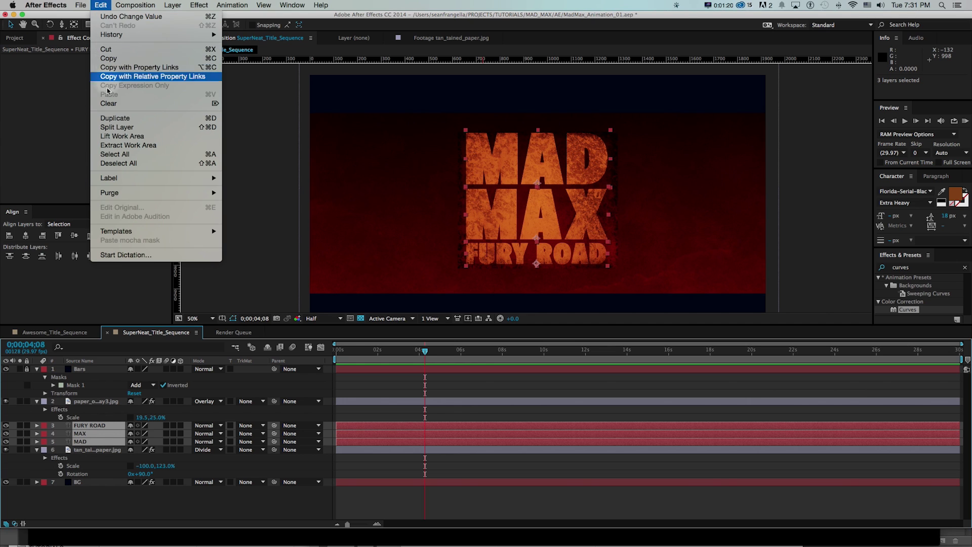
{"action": "left_click", "coordinate": [108, 127]}
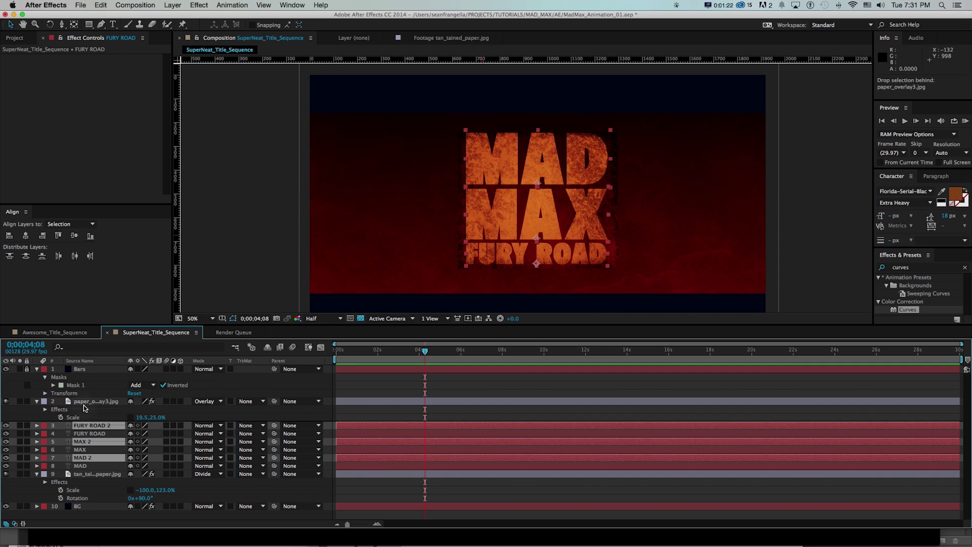
{"action": "left_click_drag", "start_coordinate": [87, 403], "coordinate": [87, 400]}
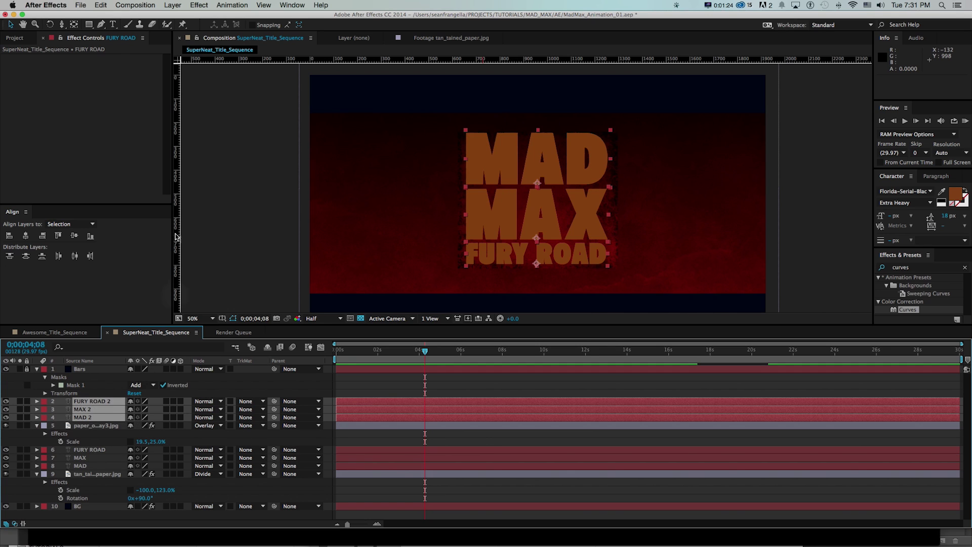
- Pre-compose the three duplicated text layers into a new composition named Text_Container, moving all attributes into it
{"action": "right_click", "coordinate": [86, 405]}
{"action": "left_click", "coordinate": [116, 461]}
{"action": "key", "text": "shift+super+c"}
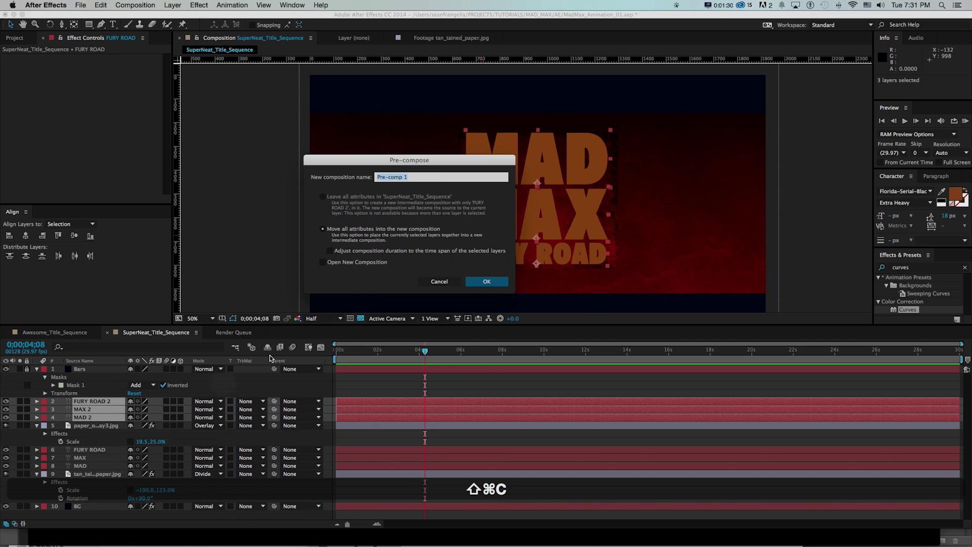
{"action": "type", "text": "Text_Container"}
{"action": "key", "text": "Return"}
- Set the paper_overlay3.jpg layer's track matte to Alpha Matte "Text_Container" and save the project
{"action": "left_click", "coordinate": [258, 410]}
{"action": "left_click", "coordinate": [258, 410]}
{"action": "left_click", "coordinate": [258, 410]}
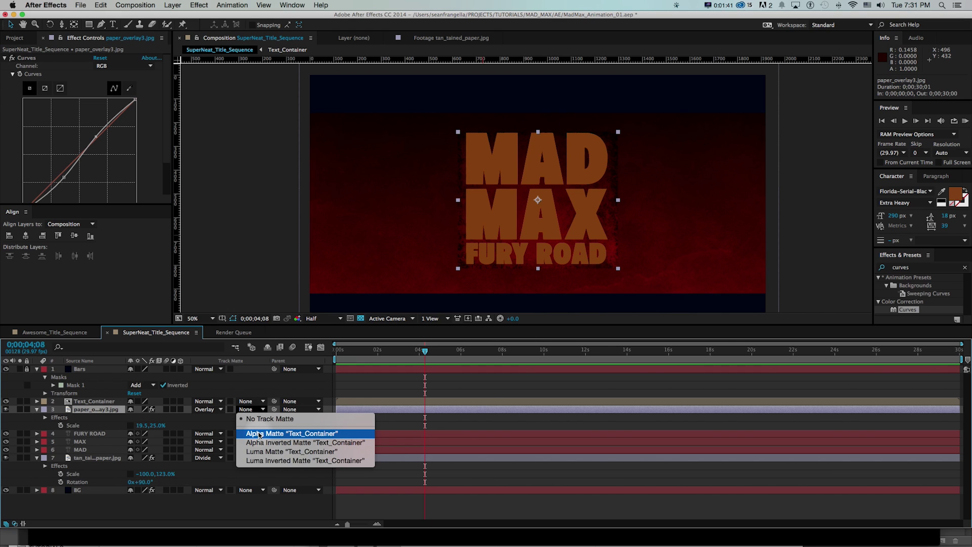
{"action": "left_click", "coordinate": [257, 433]}
{"action": "left_click", "coordinate": [5, 401]}
{"action": "left_click", "coordinate": [5, 401]}
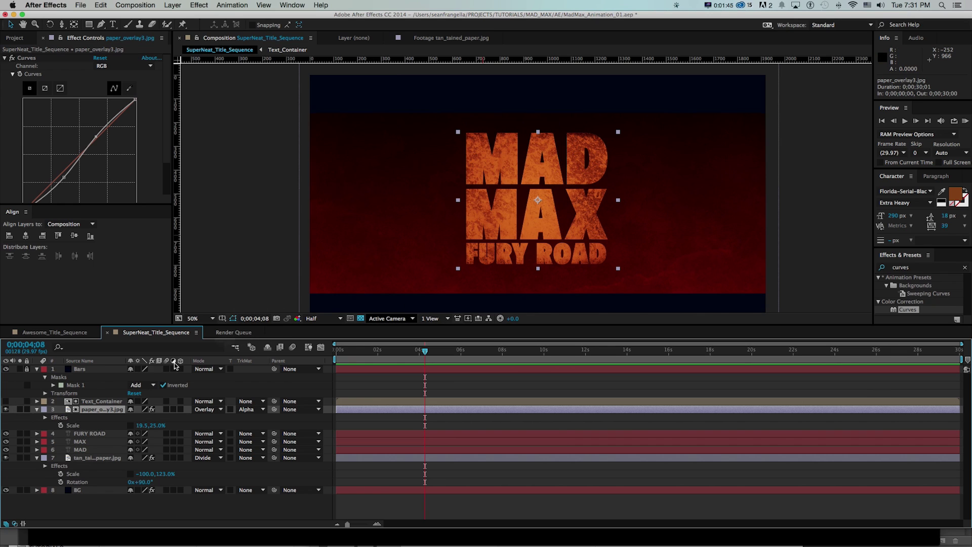
{"action": "key", "text": "super+s"}
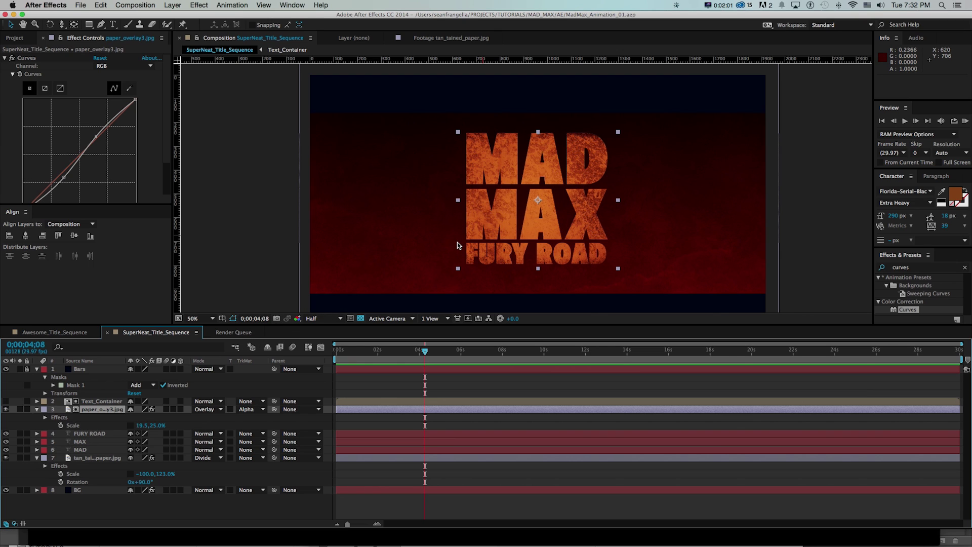
- Send the current frame to the render queue as a still and accept the JPEG Sequence output format
{"action": "left_click", "coordinate": [136, 5]}
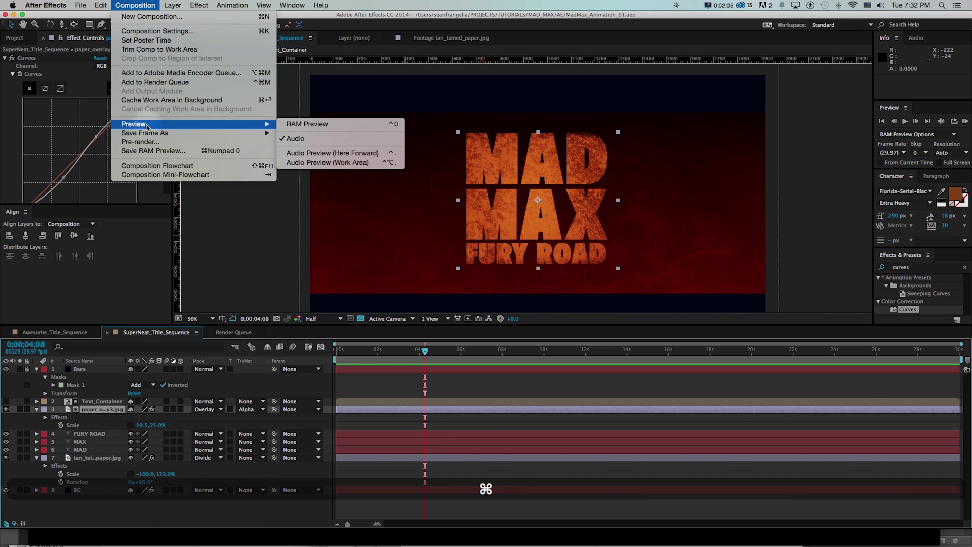
{"action": "mouse_move", "coordinate": [167, 132]}
{"action": "left_click", "coordinate": [323, 136]}
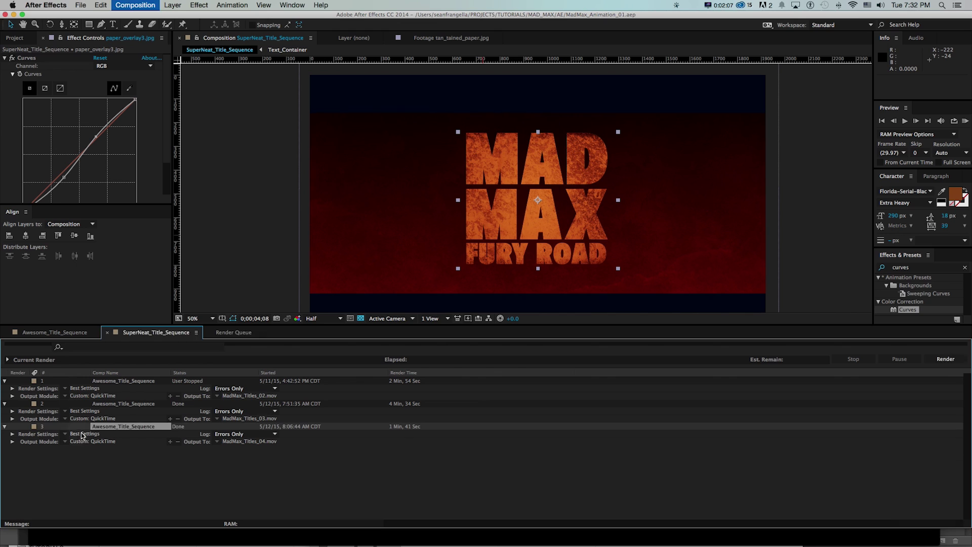
{"action": "left_click", "coordinate": [64, 457]}
{"action": "left_click", "coordinate": [72, 468]}
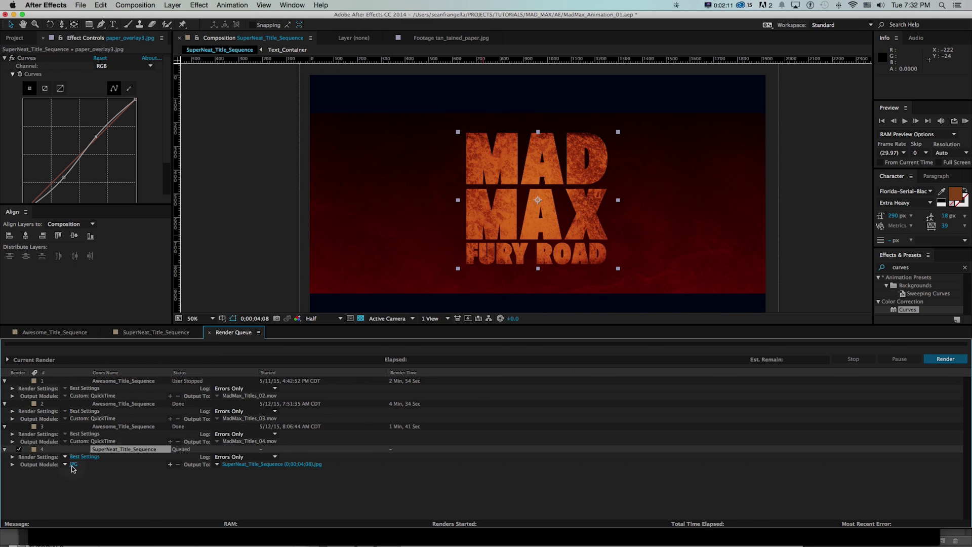
{"action": "left_click", "coordinate": [434, 221]}
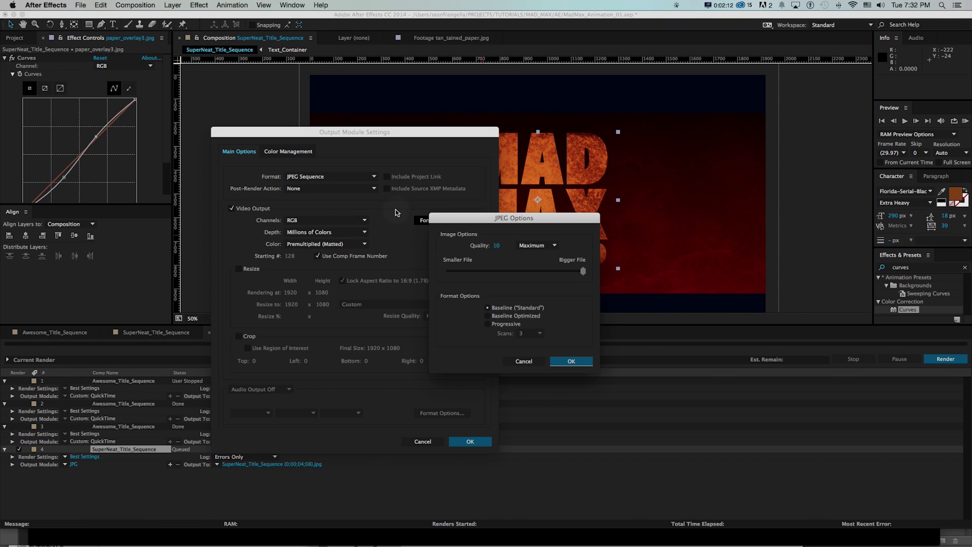
{"action": "key", "text": "Escape"}
{"action": "left_click", "coordinate": [314, 178]}
{"action": "left_click", "coordinate": [319, 213]}
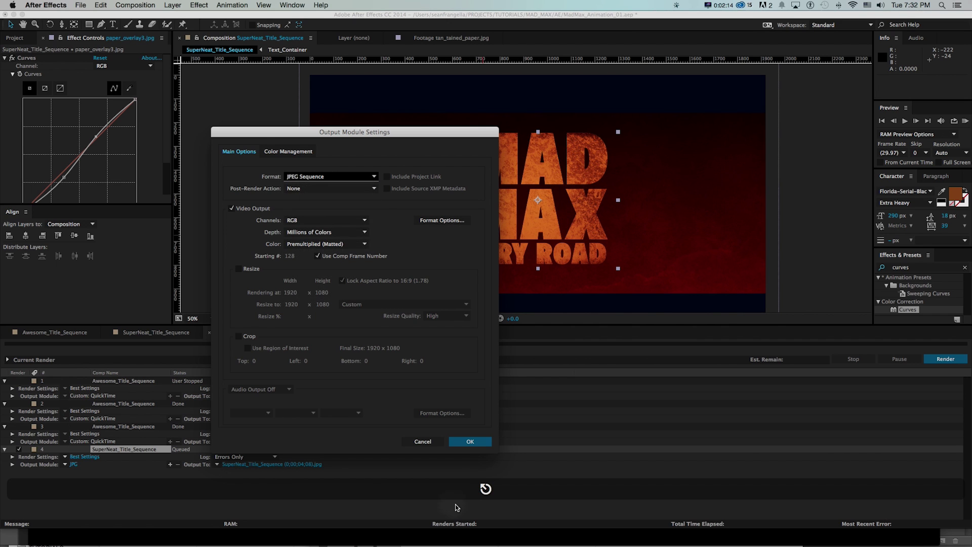
{"action": "left_click", "coordinate": [467, 442]}
- Name the output file SuperNeat_Title_Sequence_STILL and render the frame
{"action": "left_click", "coordinate": [268, 464]}
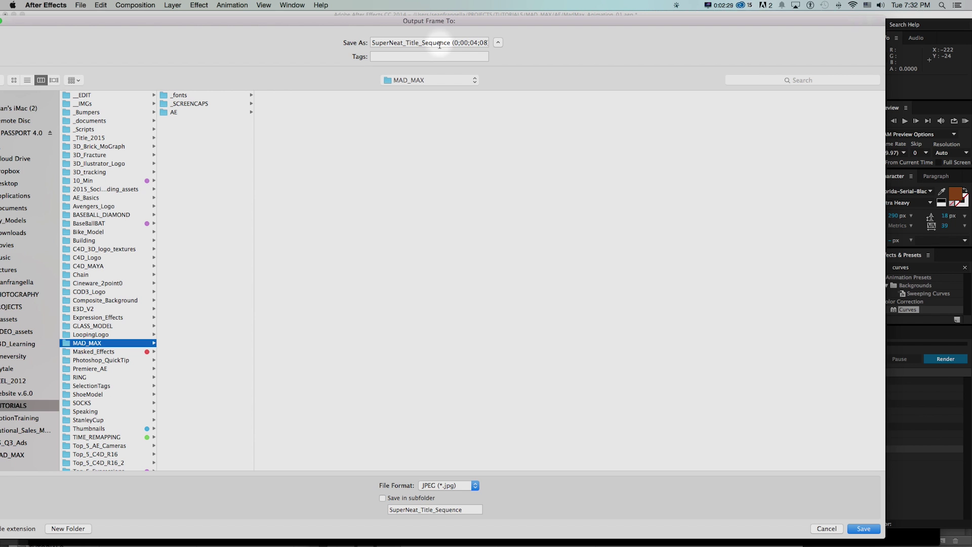
{"action": "left_click", "coordinate": [451, 43]}
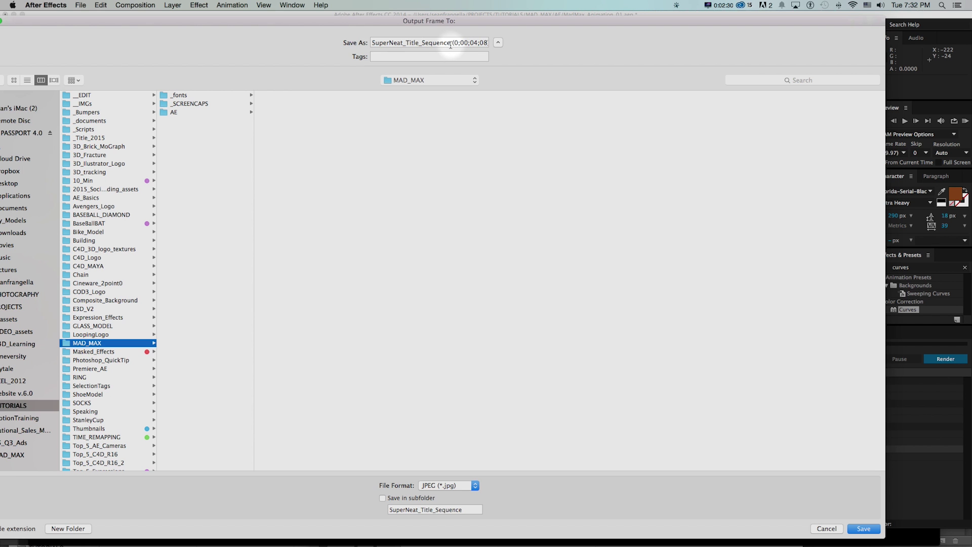
{"action": "left_click_drag", "start_coordinate": [450, 43], "coordinate": [954, 72]}
{"action": "type", "text": "_STILL"}
{"action": "key", "text": "Return"}
{"action": "left_click", "coordinate": [945, 359]}
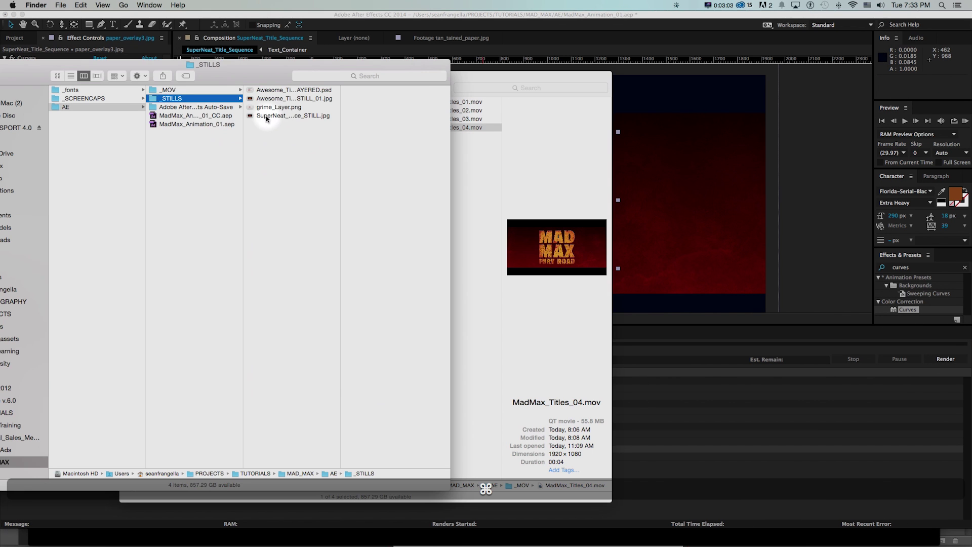
- Preview the rendered SuperNeat_Title_Sequence_STILL.jpg in the _STILLS folder and open it in Photoshop
{"action": "left_click", "coordinate": [267, 118]}
{"action": "key", "text": "space"}
{"action": "key", "text": "space"}
{"action": "key", "text": "space"}
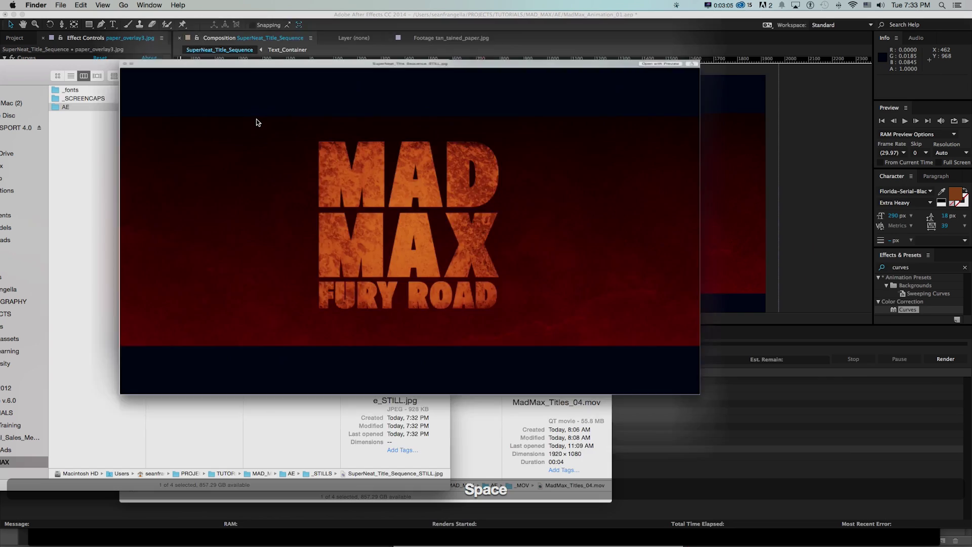
{"action": "key", "text": "space"}
{"action": "left_click_drag", "start_coordinate": [250, 115], "coordinate": [462, 537]}
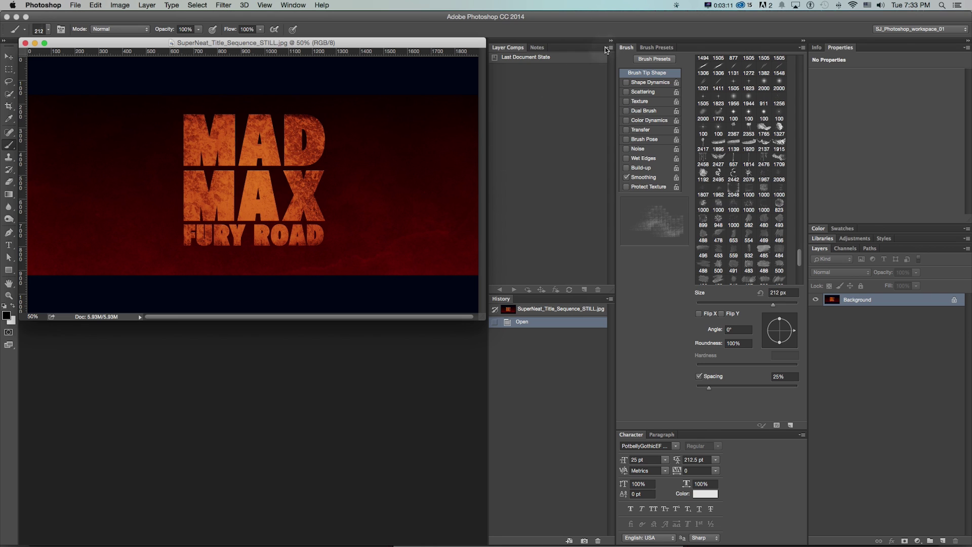
- Collapse the Layer Comps and History panel group and add a new layer named grit above the Background
{"action": "left_click", "coordinate": [611, 42]}
{"action": "key", "text": "v"}
{"action": "key", "text": "super+equal"}
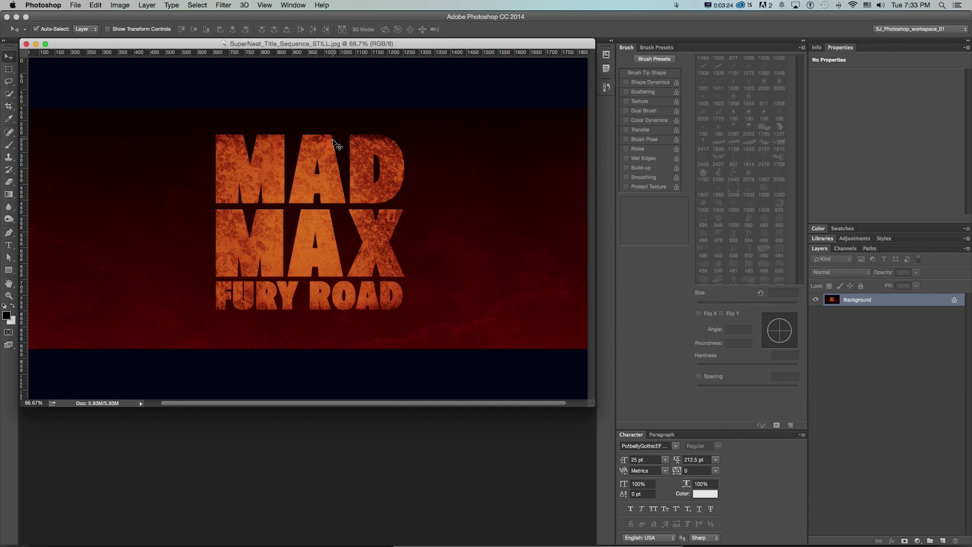
{"action": "key", "text": "shift+super+n"}
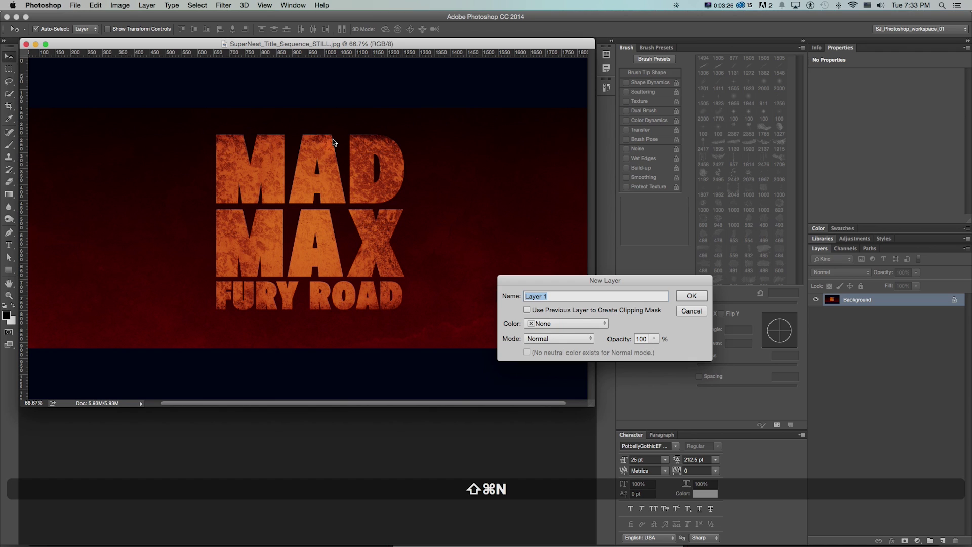
{"action": "type", "text": "grit"}
{"action": "key", "text": "Return"}
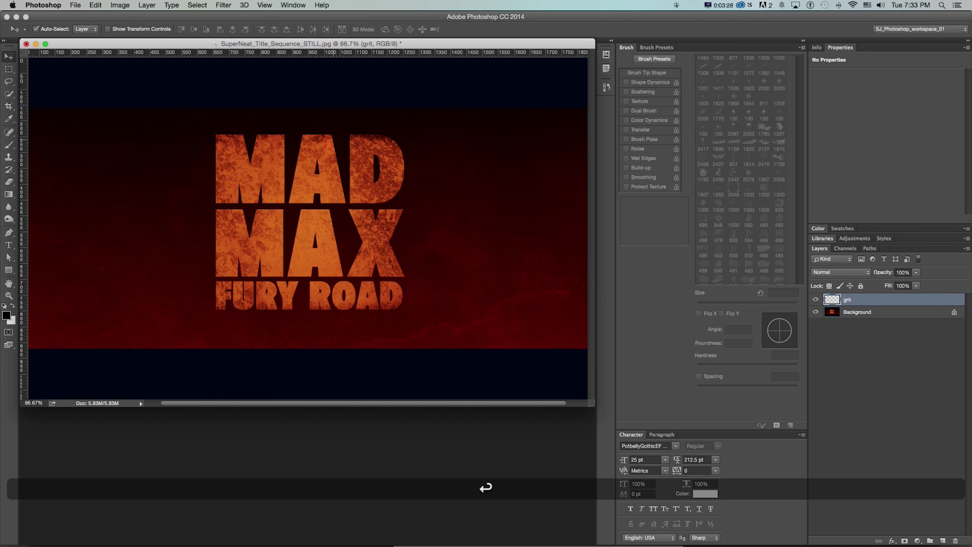
- Activate the Brush tool and set the foreground color to a dark red sampled from the image's background
{"action": "key", "text": "b"}
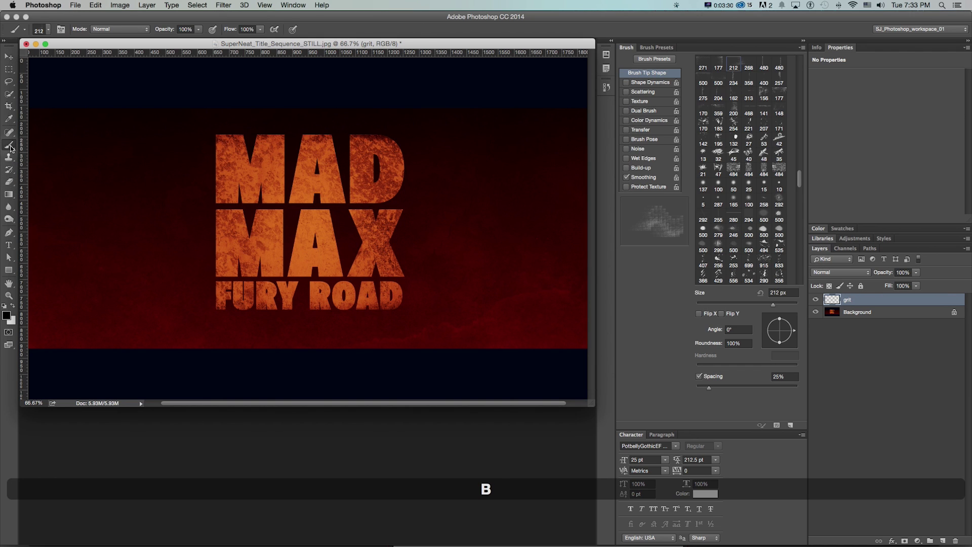
{"action": "left_click", "coordinate": [6, 315]}
{"action": "left_click_drag", "start_coordinate": [276, 312], "coordinate": [281, 324]}
{"action": "left_click", "coordinate": [371, 261]}
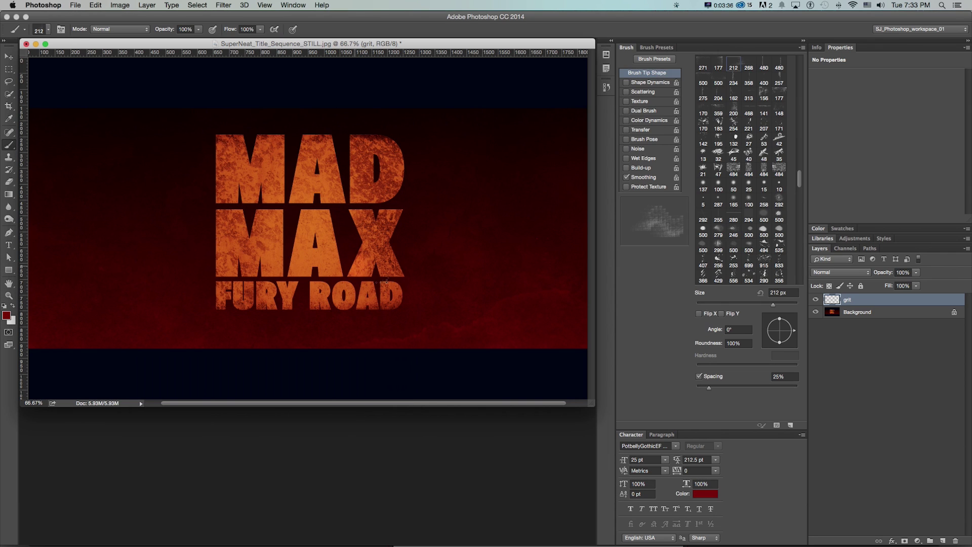
- Choose the 373 px splatter brush tip from the brush tip presets
{"action": "left_click", "coordinate": [720, 72]}
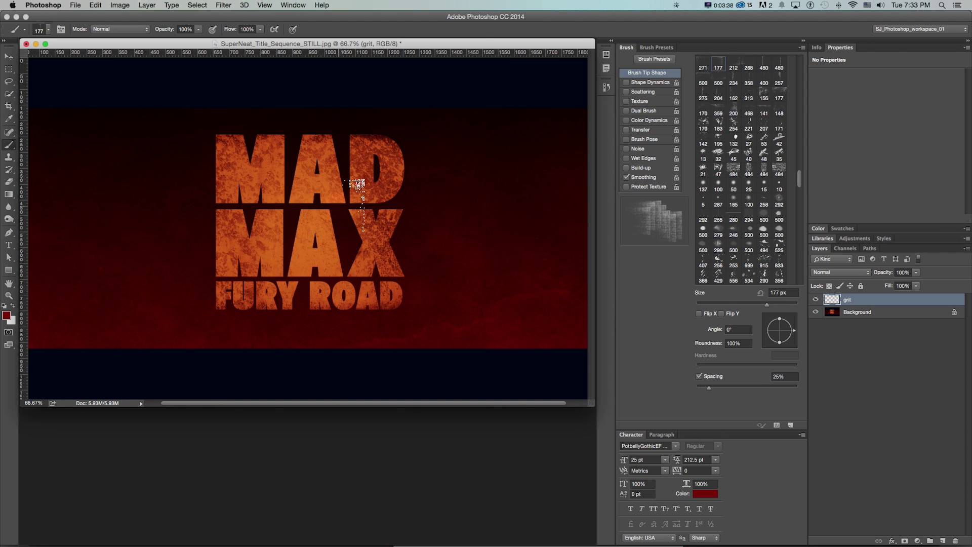
{"action": "scroll", "coordinate": [721, 161], "scroll_direction": "up", "scroll_amount": 3}
{"action": "scroll", "coordinate": [729, 149], "scroll_direction": "up", "scroll_amount": 2}
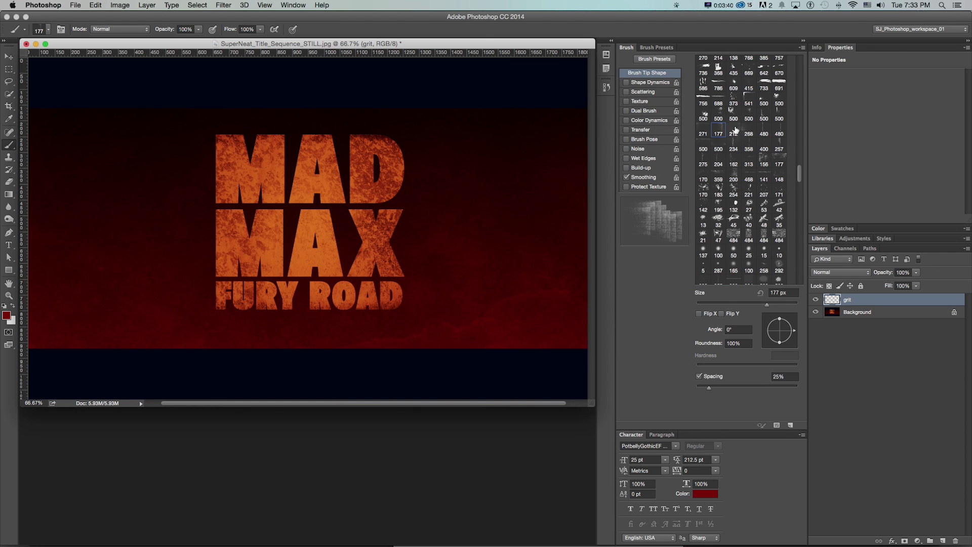
{"action": "left_click", "coordinate": [733, 99]}
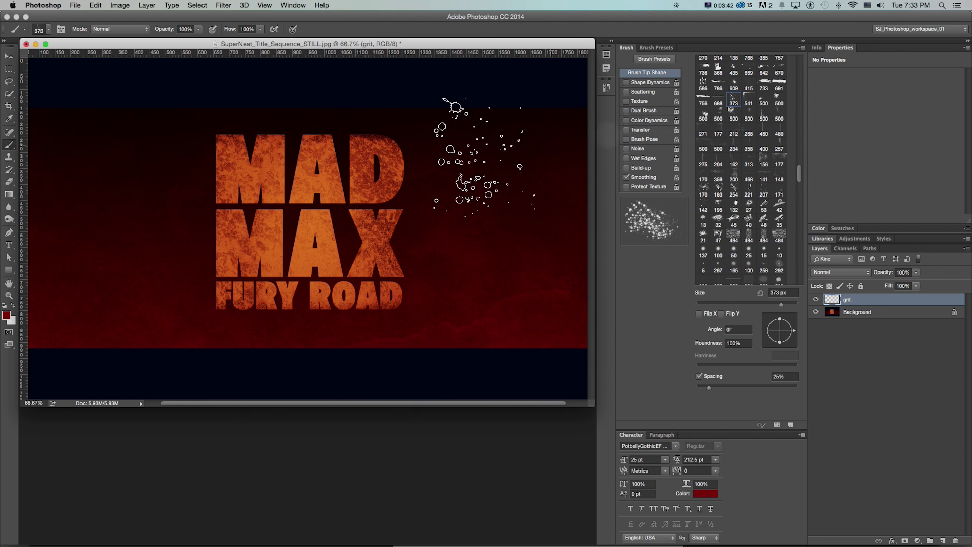
- Try painting dark red splatters across the title on the grit layer and step back through the history to remove them
{"action": "mouse_move", "coordinate": [412, 157]}
{"action": "left_mouse_down"}
{"action": "mouse_move", "coordinate": [263, 187]}
{"action": "mouse_move", "coordinate": [228, 235]}
{"action": "mouse_move", "coordinate": [249, 263]}
{"action": "mouse_move", "coordinate": [273, 248]}
{"action": "mouse_move", "coordinate": [237, 159]}
{"action": "left_mouse_up"}
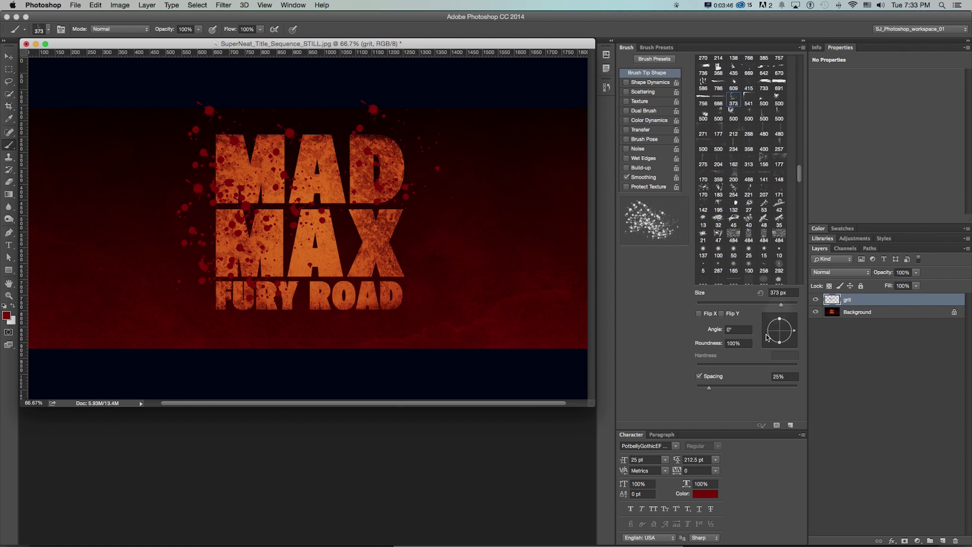
{"action": "left_click", "coordinate": [601, 377]}
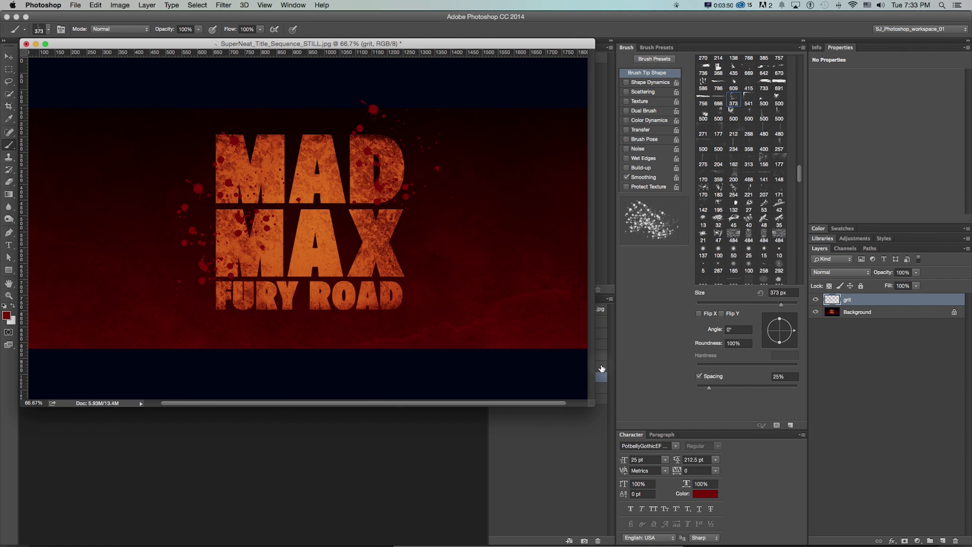
{"action": "left_click", "coordinate": [601, 367]}
{"action": "left_click", "coordinate": [601, 355]}
{"action": "left_click", "coordinate": [600, 346]}
{"action": "left_click", "coordinate": [600, 334]}
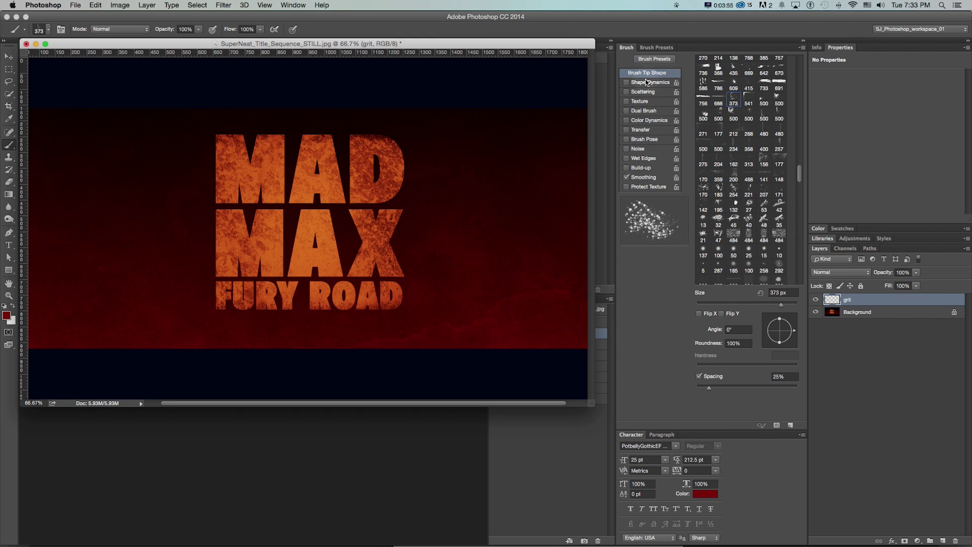
- Enable Shape Dynamics for the splatter brush with 87% size jitter and 72% angle jitter
{"action": "left_click", "coordinate": [630, 84]}
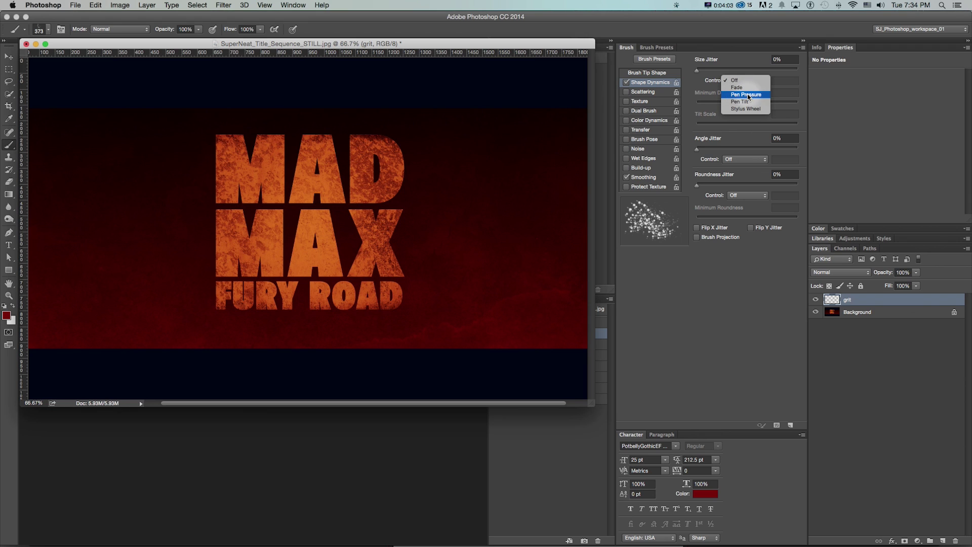
{"action": "left_click", "coordinate": [675, 170]}
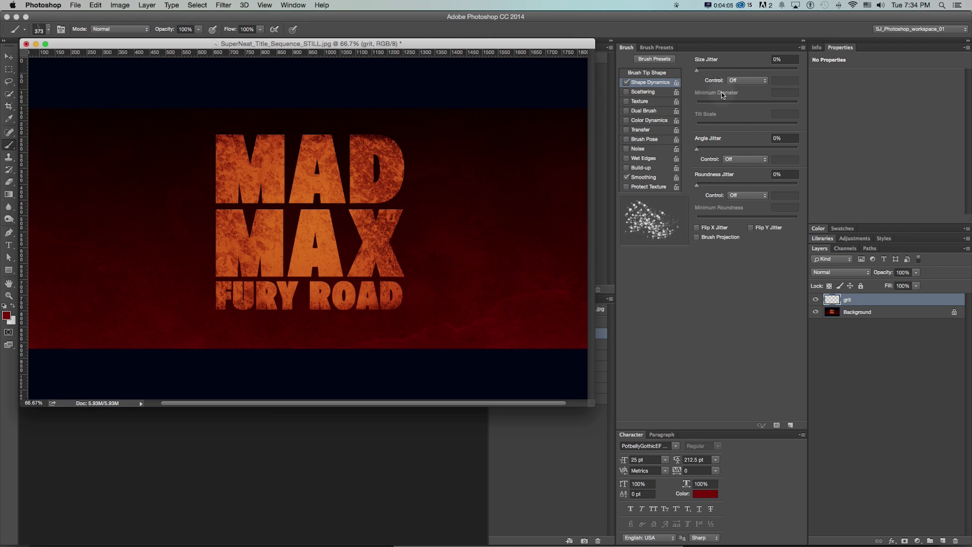
{"action": "left_click", "coordinate": [744, 80]}
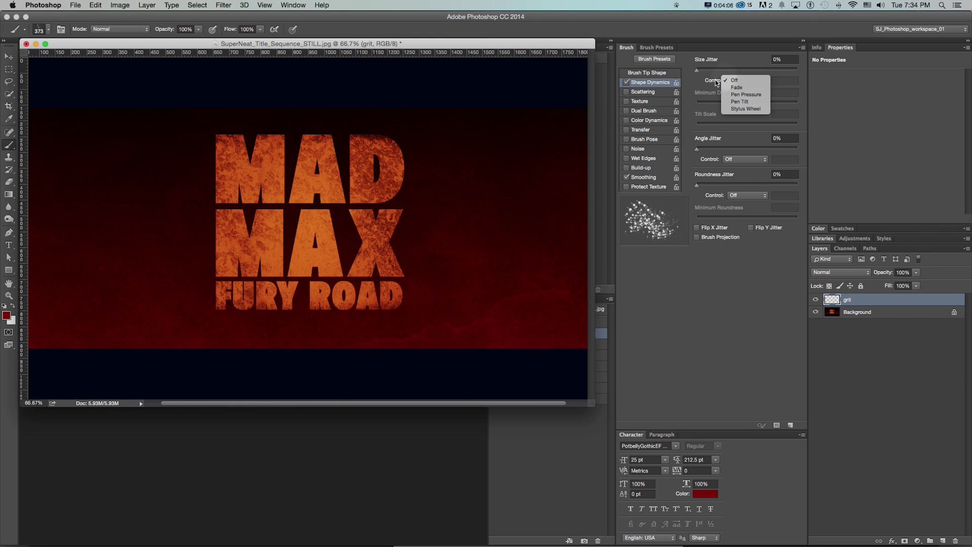
{"action": "left_click", "coordinate": [696, 71]}
{"action": "left_click_drag", "start_coordinate": [697, 71], "coordinate": [785, 73]}
{"action": "left_click_drag", "start_coordinate": [700, 149], "coordinate": [770, 148]}
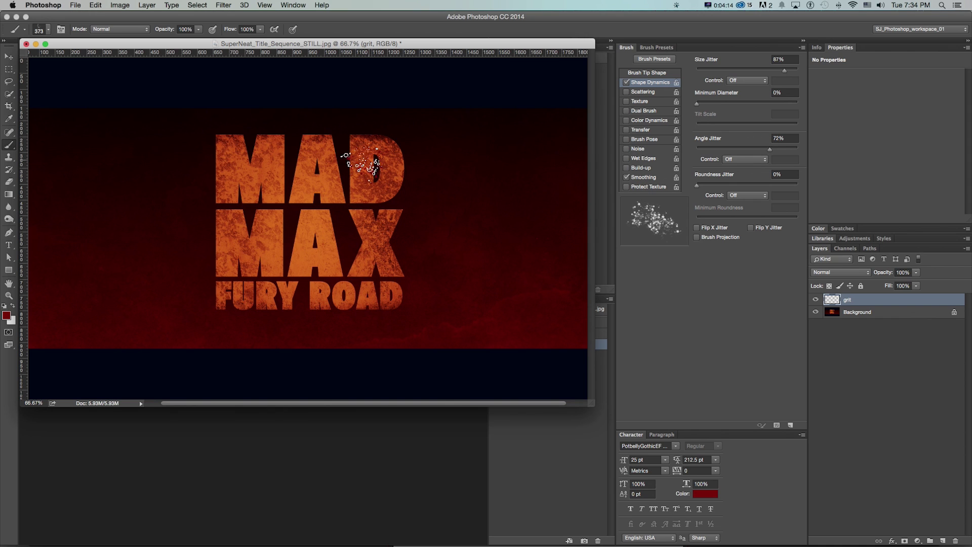
- Try painting dark red splatters around the word MAD on the grit layer and clear the whole layer
{"action": "mouse_move", "coordinate": [237, 104]}
{"action": "left_mouse_down"}
{"action": "mouse_move", "coordinate": [228, 112]}
{"action": "mouse_move", "coordinate": [231, 197]}
{"action": "mouse_move", "coordinate": [322, 136]}
{"action": "mouse_move", "coordinate": [407, 169]}
{"action": "left_mouse_up"}
{"action": "left_click", "coordinate": [411, 173]}
{"action": "left_click", "coordinate": [416, 179]}
{"action": "left_click", "coordinate": [373, 115]}
{"action": "left_click", "coordinate": [299, 120]}
{"action": "left_click", "coordinate": [321, 107]}
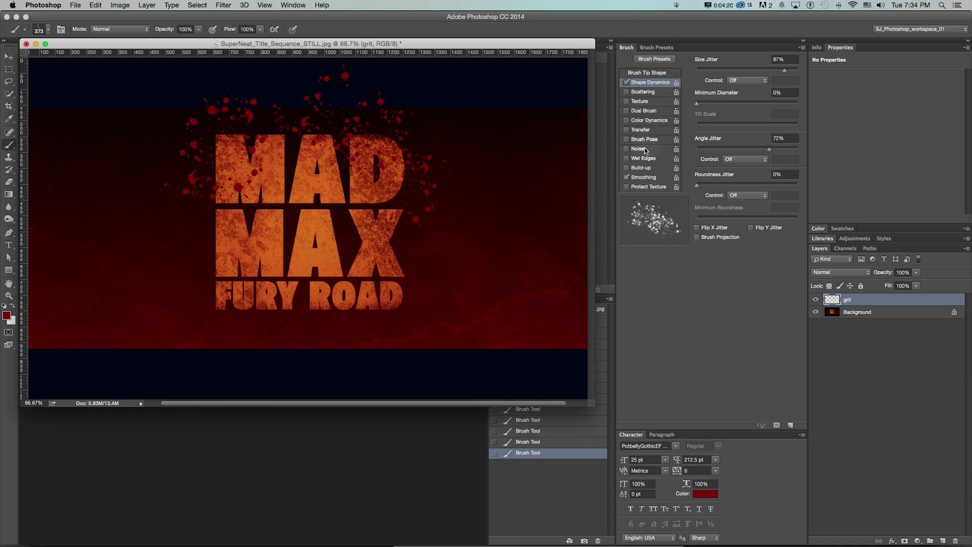
{"action": "key", "text": "super+a"}
{"action": "key", "text": "BackSpace"}
{"action": "key", "text": "super+d"}
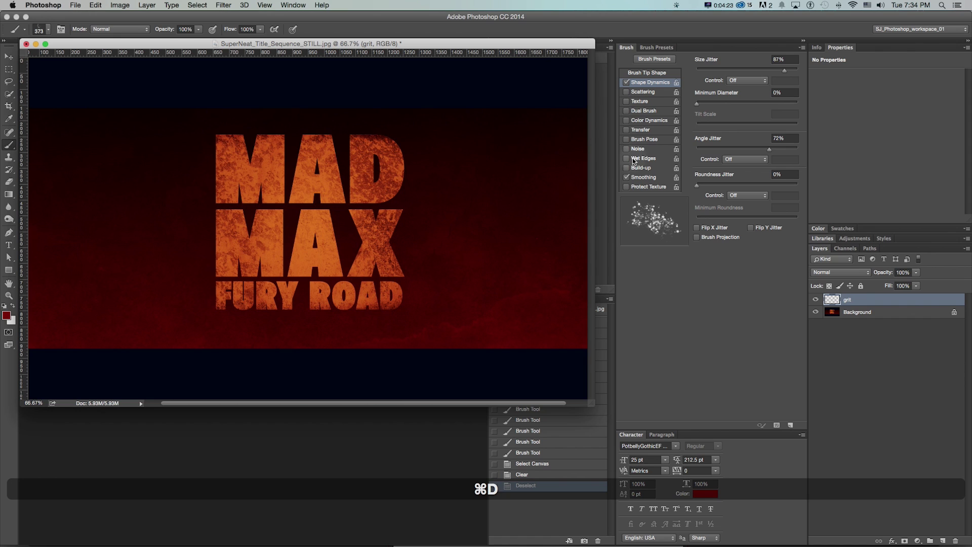
- Turn on Wet Edges and Build-up for the splatter brush, undoing the test splatter painted in between
{"action": "left_click", "coordinate": [628, 159]}
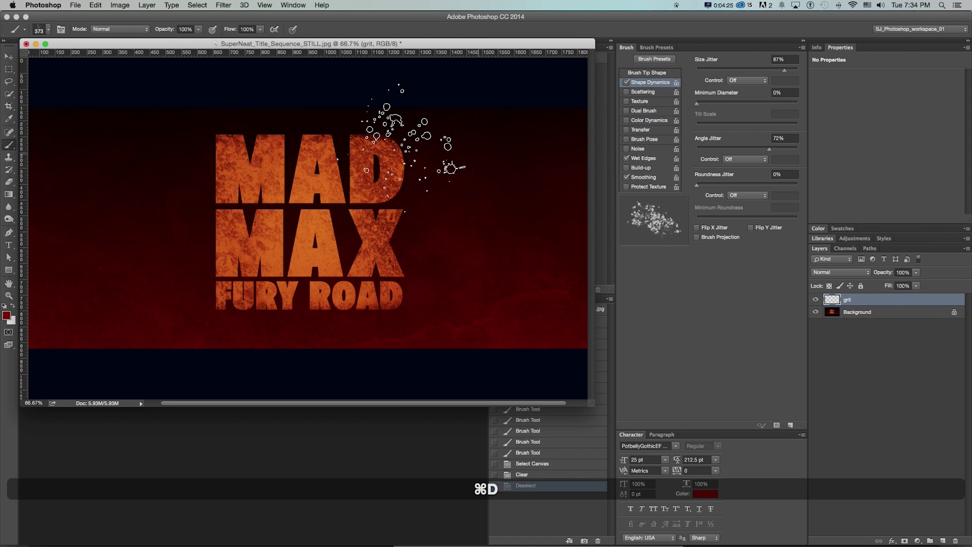
{"action": "left_click", "coordinate": [377, 122]}
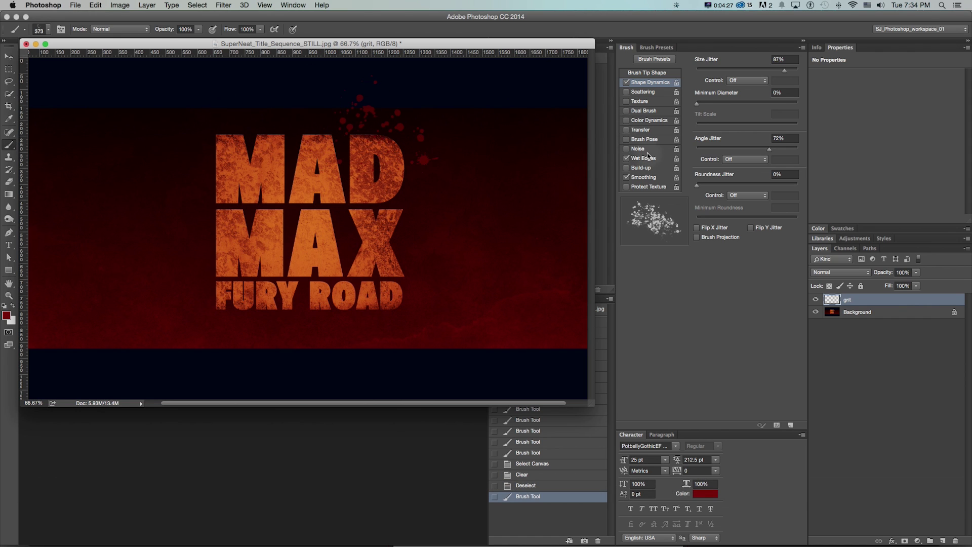
{"action": "key", "text": "super+z"}
{"action": "left_click", "coordinate": [626, 168]}
- Paint dark red splatters around all sides of the title on the grit layer, densest at its upper-left corner
{"action": "left_click", "coordinate": [364, 139]}
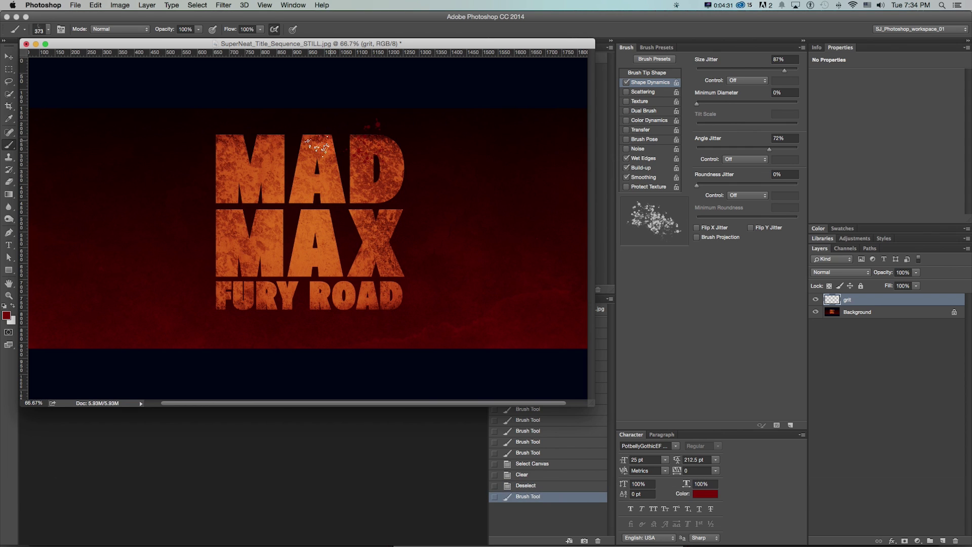
{"action": "left_click", "coordinate": [324, 147]}
{"action": "left_click", "coordinate": [241, 116]}
{"action": "left_click", "coordinate": [190, 146]}
{"action": "left_click", "coordinate": [181, 187]}
{"action": "left_click", "coordinate": [178, 242]}
{"action": "left_click", "coordinate": [178, 300]}
{"action": "left_click", "coordinate": [365, 303]}
{"action": "left_click", "coordinate": [408, 299]}
{"action": "left_click", "coordinate": [412, 156]}
{"action": "left_click", "coordinate": [412, 154]}
{"action": "left_click", "coordinate": [373, 105]}
{"action": "left_click", "coordinate": [218, 104]}
{"action": "left_click", "coordinate": [195, 115]}
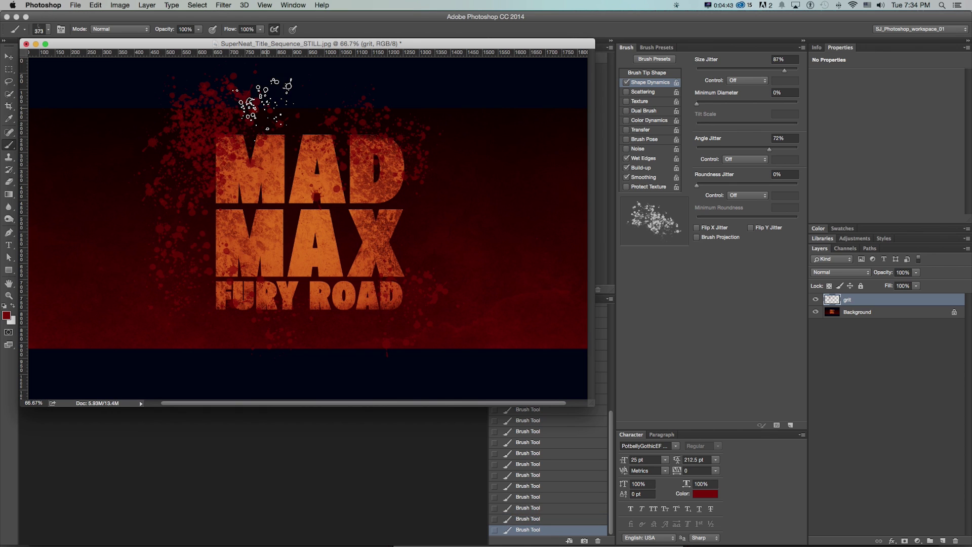
- Choose the 268 px brush tip and brush texture along the left edge of the title on the grit layer
{"action": "left_click", "coordinate": [650, 73]}
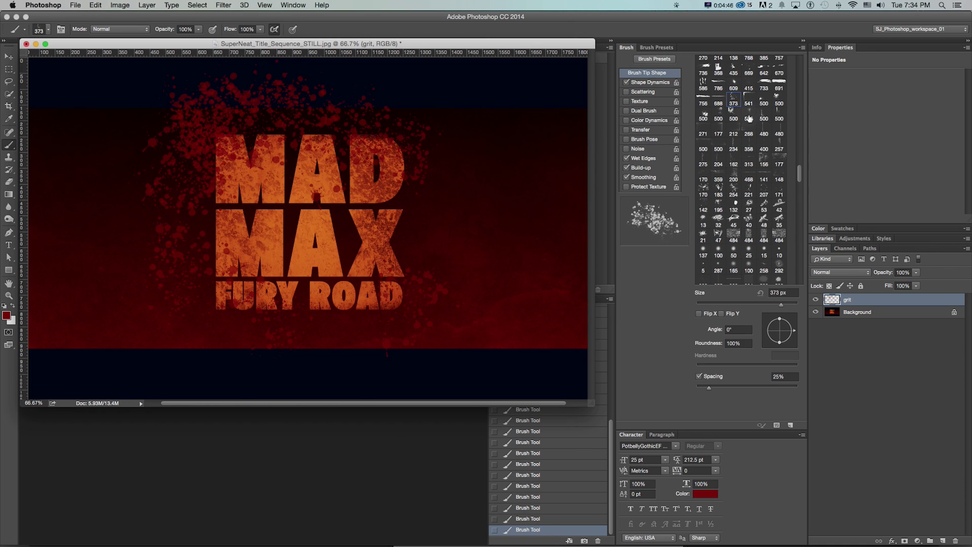
{"action": "left_click", "coordinate": [749, 128]}
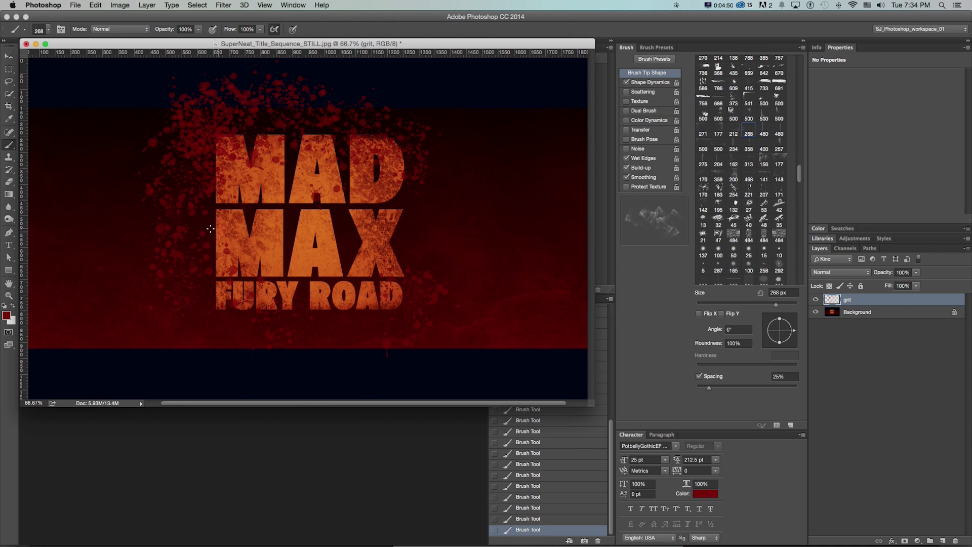
{"action": "left_click_drag", "start_coordinate": [221, 221], "coordinate": [214, 168]}
- Add scratch marks across the title on the grit layer with the 275 px and 500 px brush tips
{"action": "left_click", "coordinate": [703, 159]}
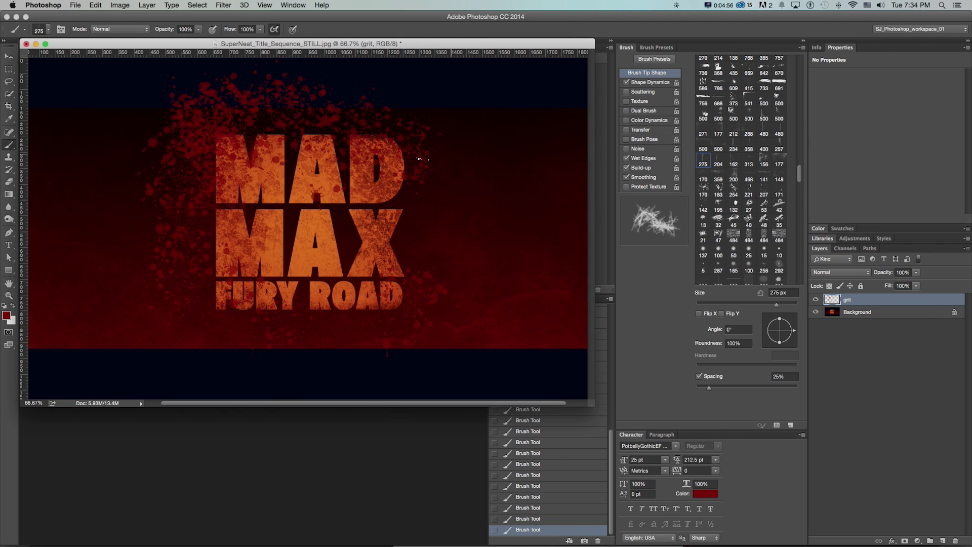
{"action": "left_click", "coordinate": [332, 130]}
{"action": "left_click", "coordinate": [303, 142]}
{"action": "left_click", "coordinate": [269, 145]}
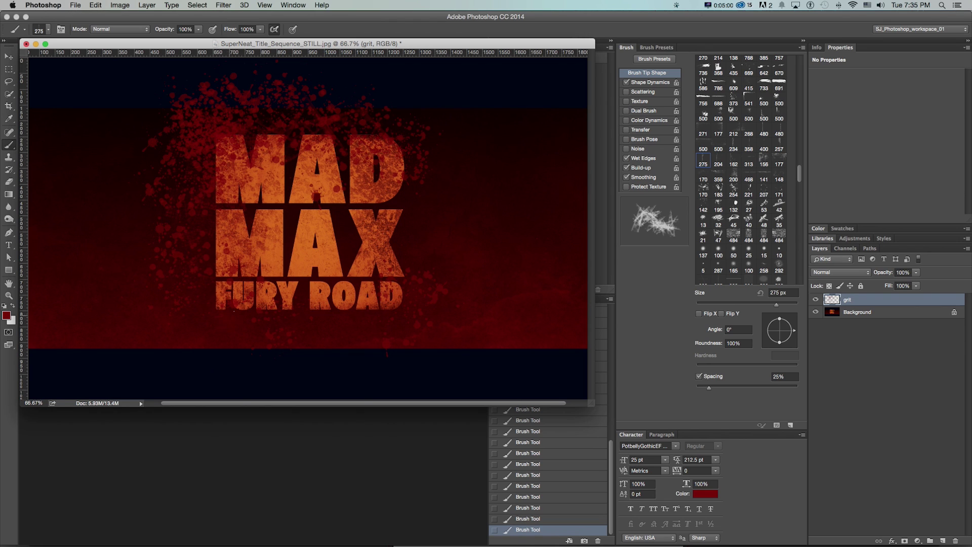
{"action": "left_click", "coordinate": [703, 149]}
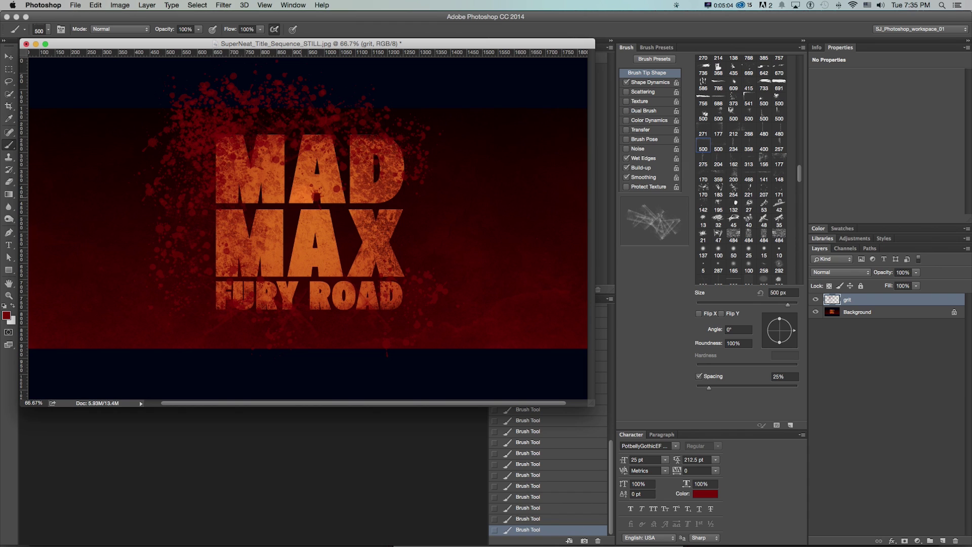
{"action": "left_click", "coordinate": [315, 173]}
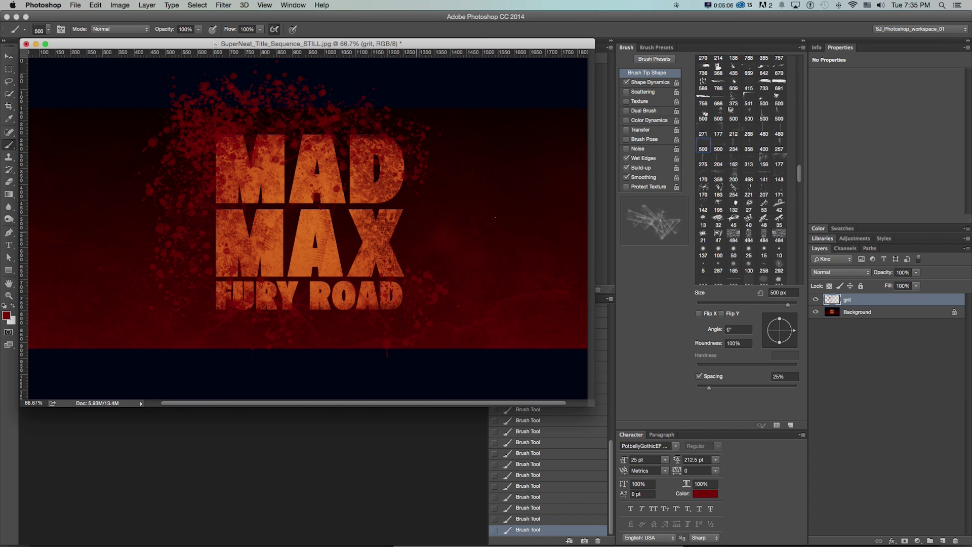
- Create a layer named eges, place it below the grit layer, and set the foreground color to a brighter red
{"action": "key", "text": "shift+super+n"}
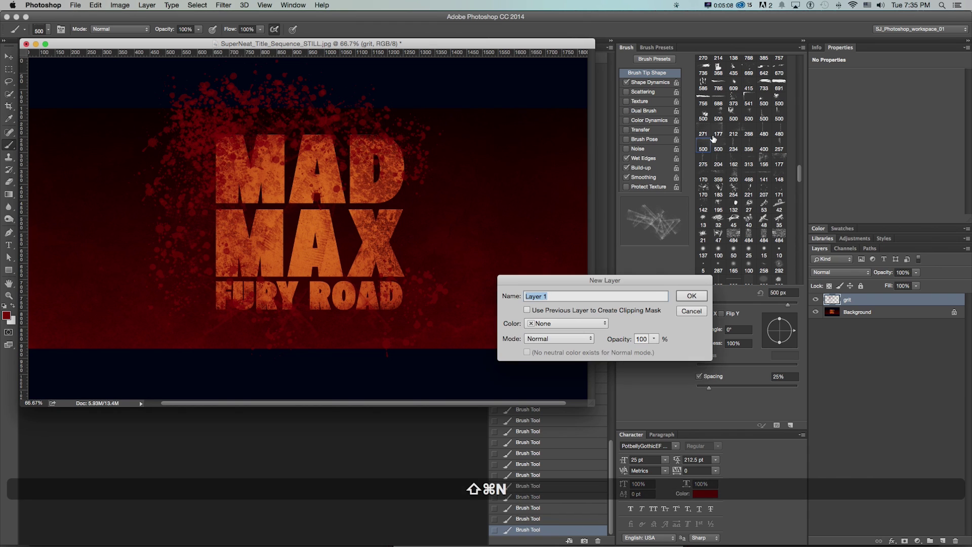
{"action": "type", "text": "eges"}
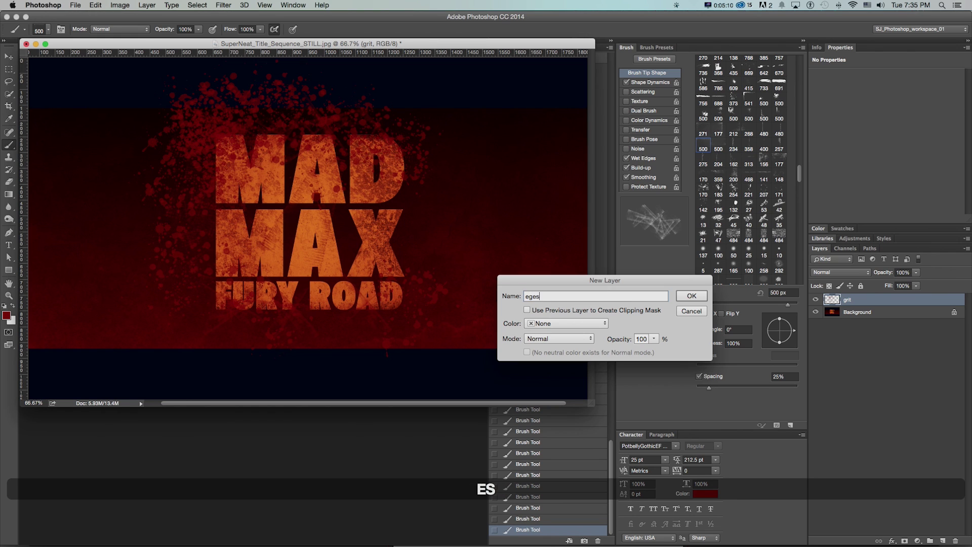
{"action": "key", "text": "Return"}
{"action": "left_click", "coordinate": [6, 315]}
{"action": "left_click", "coordinate": [355, 263]}
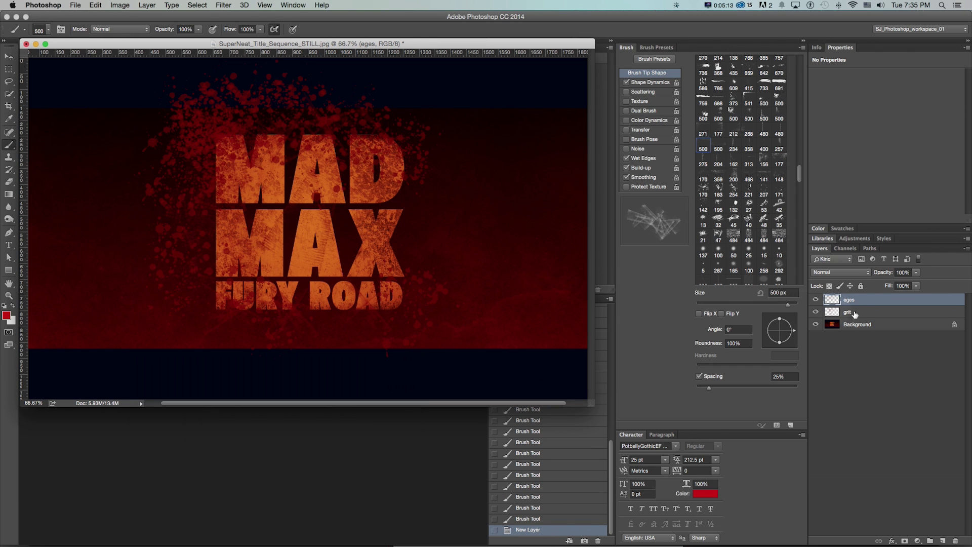
{"action": "left_click_drag", "start_coordinate": [847, 313], "coordinate": [848, 315]}
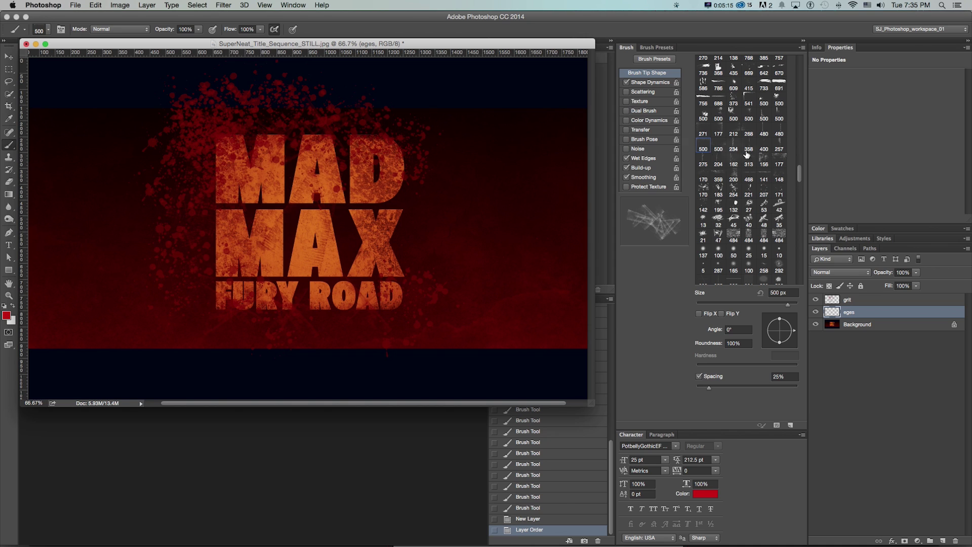
- Paint bright red speckles around the title and along its base on the eges layer with the 207 px brush tip
{"action": "left_click", "coordinate": [764, 193]}
{"action": "left_click", "coordinate": [366, 134]}
{"action": "left_click", "coordinate": [355, 129]}
{"action": "left_click", "coordinate": [334, 132]}
{"action": "left_click", "coordinate": [319, 145]}
{"action": "left_click", "coordinate": [278, 135]}
{"action": "left_click", "coordinate": [240, 134]}
{"action": "left_click", "coordinate": [209, 145]}
{"action": "left_click", "coordinate": [195, 203]}
{"action": "left_click", "coordinate": [197, 202]}
{"action": "left_click", "coordinate": [203, 240]}
{"action": "left_click", "coordinate": [212, 144]}
{"action": "left_click", "coordinate": [445, 312]}
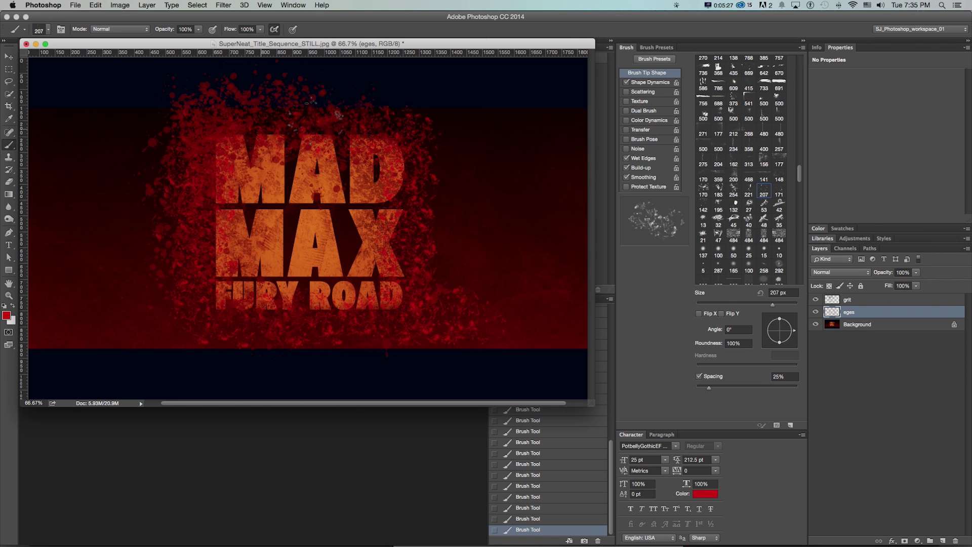
{"action": "left_click_drag", "start_coordinate": [217, 325], "coordinate": [489, 344]}
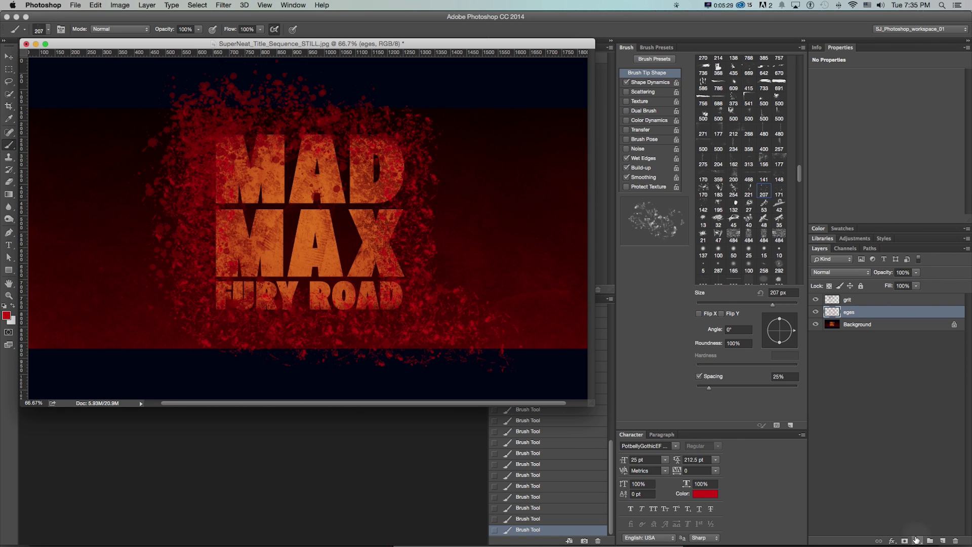
- Add a layer mask to the eges layer and paint black over the title letters with the 207 px tip
{"action": "left_click", "coordinate": [905, 541]}
{"action": "left_click", "coordinate": [13, 306]}
{"action": "left_click", "coordinate": [350, 225]}
{"action": "left_click", "coordinate": [373, 170]}
{"action": "left_click", "coordinate": [378, 201]}
{"action": "left_click", "coordinate": [385, 175]}
{"action": "left_click", "coordinate": [361, 195]}
{"action": "left_click", "coordinate": [309, 172]}
{"action": "left_click", "coordinate": [320, 172]}
{"action": "left_click", "coordinate": [307, 157]}
{"action": "left_click", "coordinate": [268, 164]}
{"action": "left_click", "coordinate": [255, 178]}
- Choose the 494 px brush tip and mask more of the red texture off the title on the eges layer
{"action": "scroll", "coordinate": [762, 105], "scroll_direction": "up", "scroll_amount": 10}
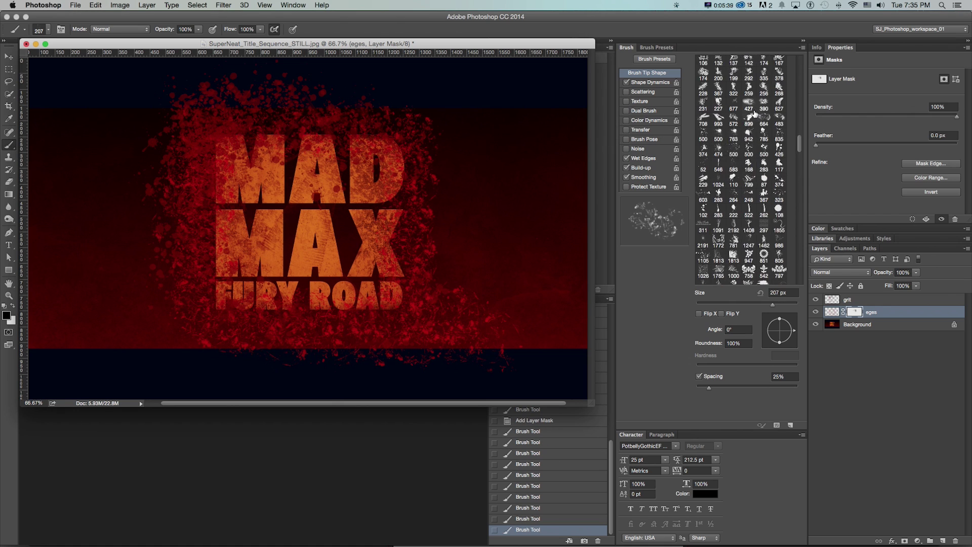
{"action": "scroll", "coordinate": [707, 65], "scroll_direction": "down", "scroll_amount": 10}
{"action": "left_click", "coordinate": [764, 191]}
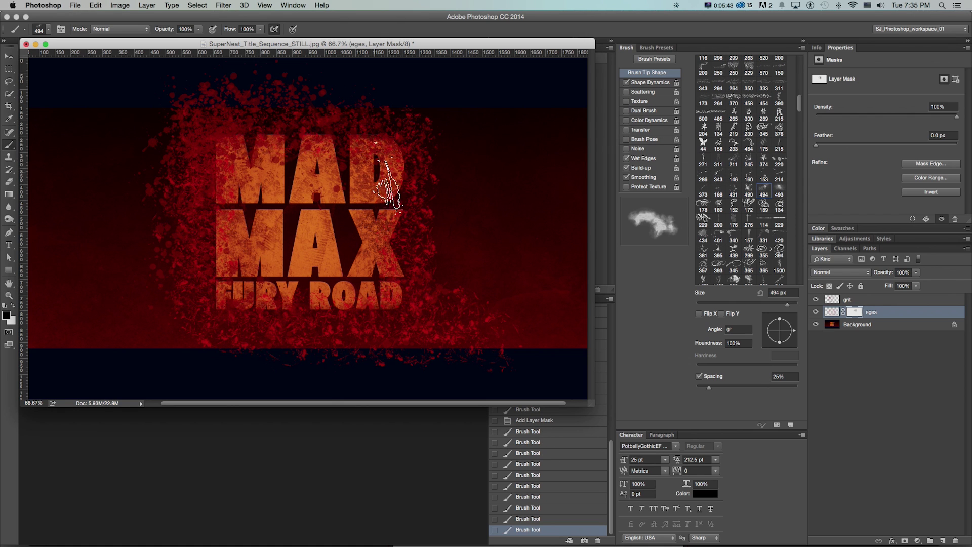
{"action": "left_click", "coordinate": [283, 203]}
- Add a layer mask to the grit layer and paint black over the title letters to clear them of splatters
{"action": "left_click", "coordinate": [835, 298]}
{"action": "left_click", "coordinate": [904, 542]}
{"action": "left_click", "coordinate": [377, 263]}
{"action": "left_click", "coordinate": [362, 210]}
{"action": "left_click", "coordinate": [269, 215]}
{"action": "left_click", "coordinate": [256, 164]}
{"action": "left_click", "coordinate": [251, 245]}
{"action": "left_click", "coordinate": [379, 258]}
{"action": "left_click", "coordinate": [268, 287]}
{"action": "left_click", "coordinate": [299, 267]}
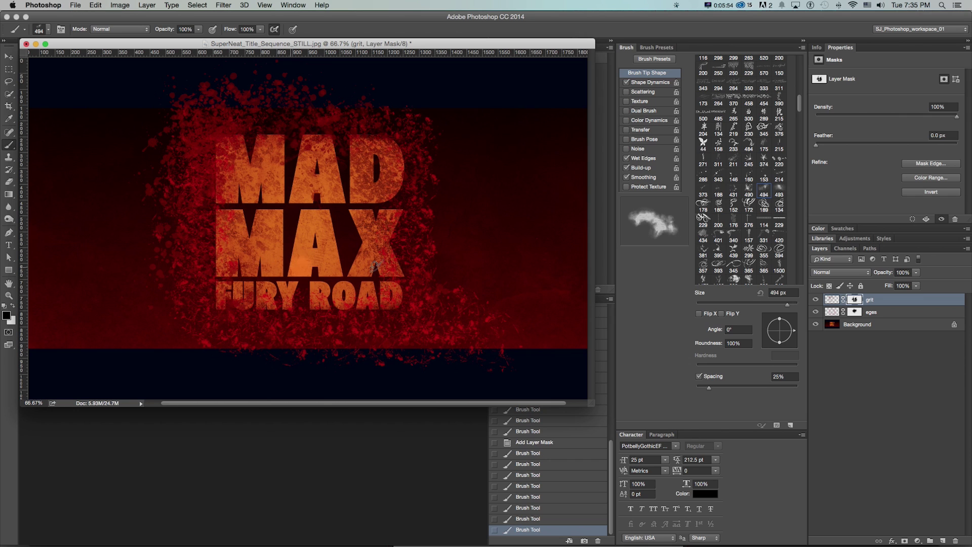
- Hide the Background layer and set up a Save for Web export in PNG-24 format
{"action": "left_click", "coordinate": [815, 325]}
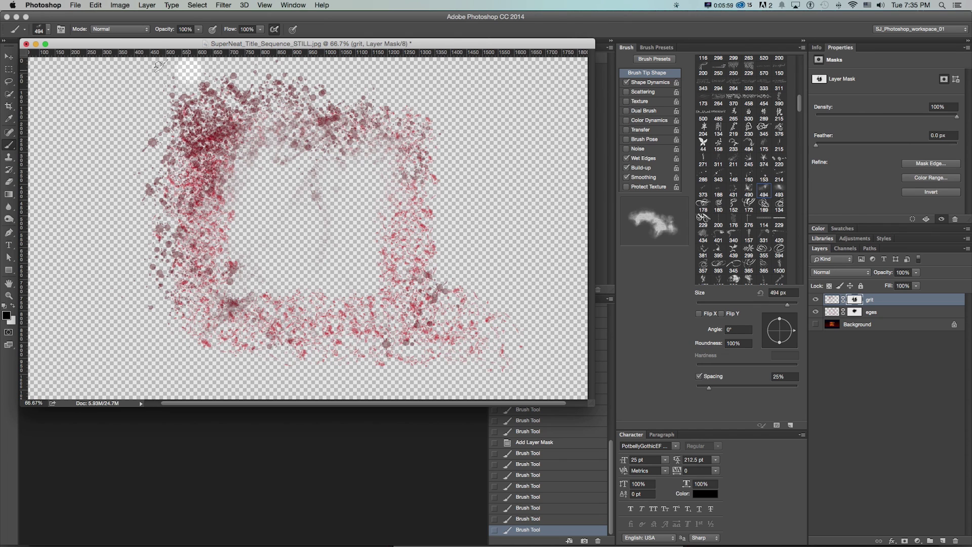
{"action": "left_click", "coordinate": [75, 5]}
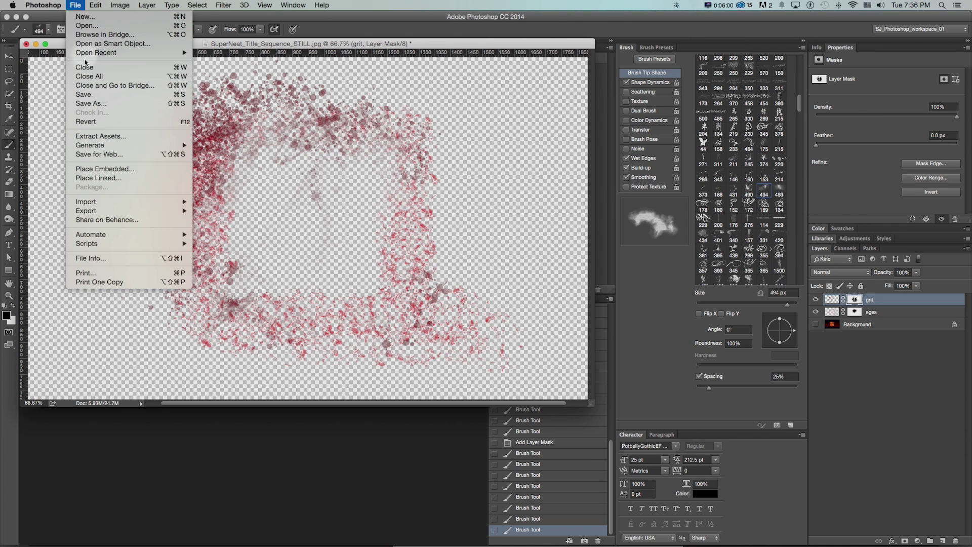
{"action": "left_click", "coordinate": [95, 103]}
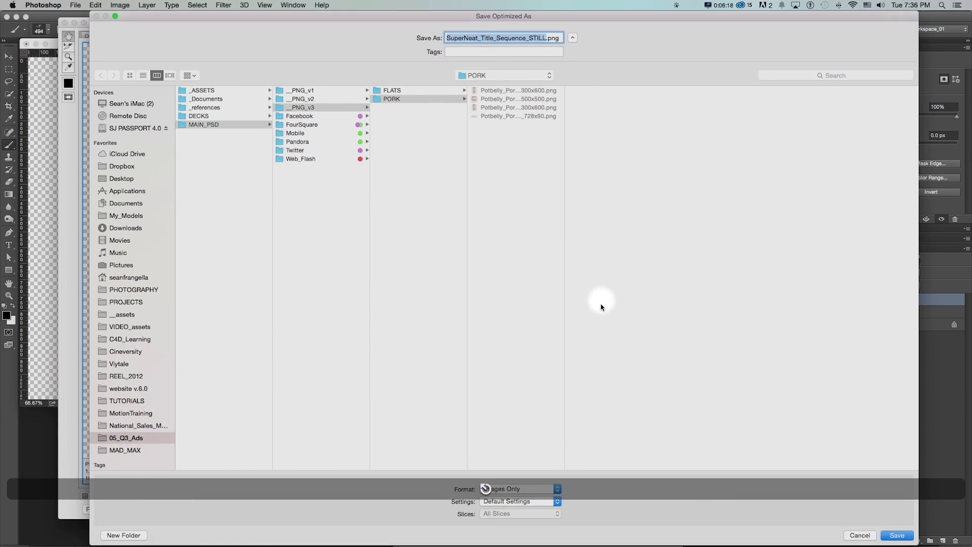
{"action": "key", "text": "Escape"}
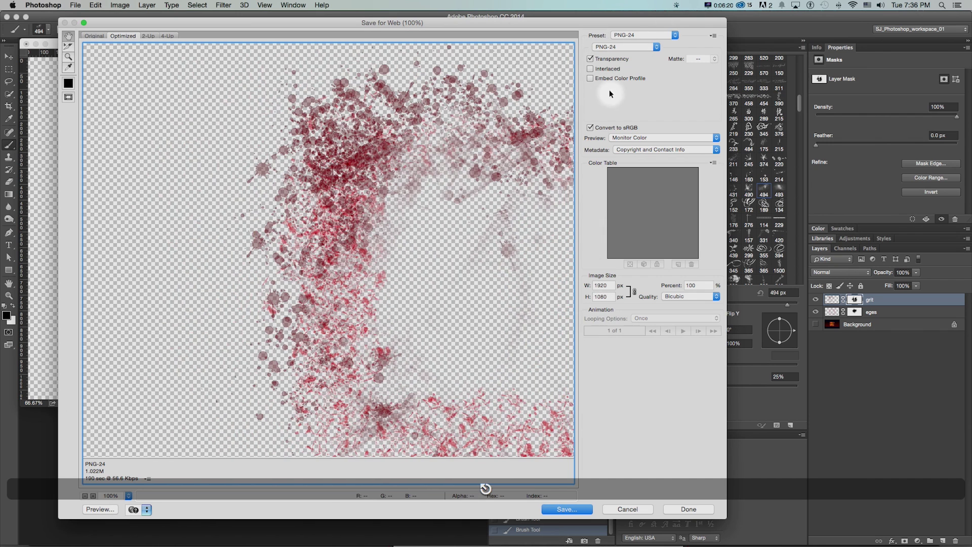
{"action": "left_click", "coordinate": [604, 48]}
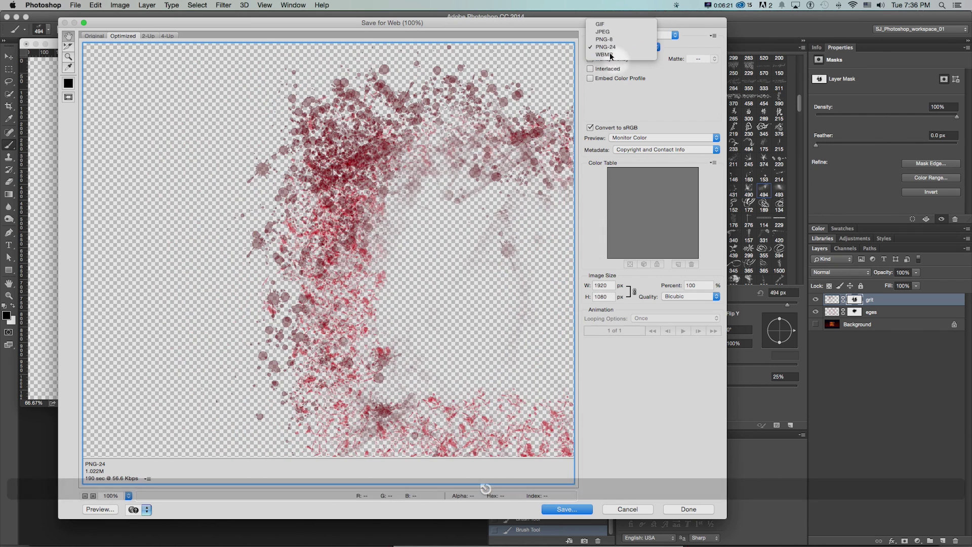
{"action": "left_click", "coordinate": [603, 47]}
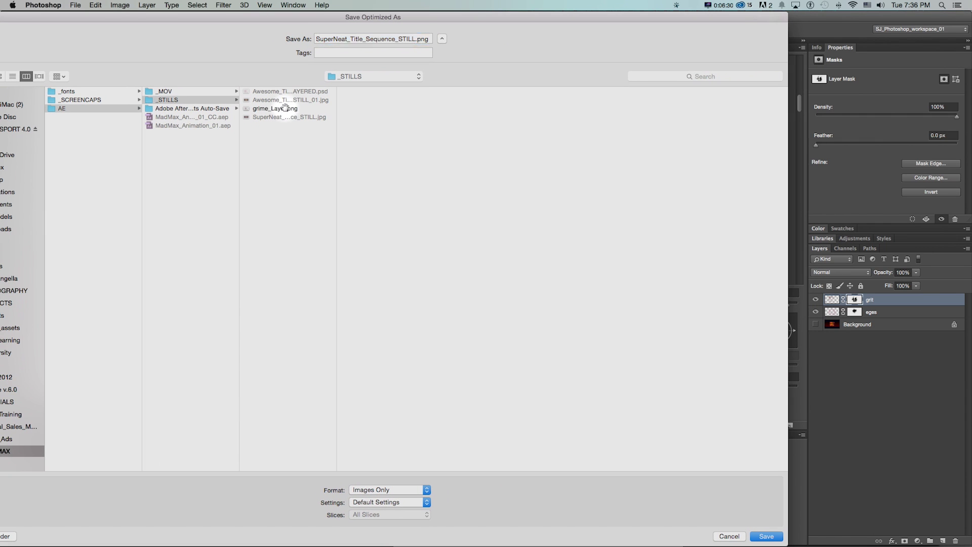
- Save the transparent image as grime_Layer_02.png in the _STILLS folder
{"action": "left_click", "coordinate": [285, 108]}
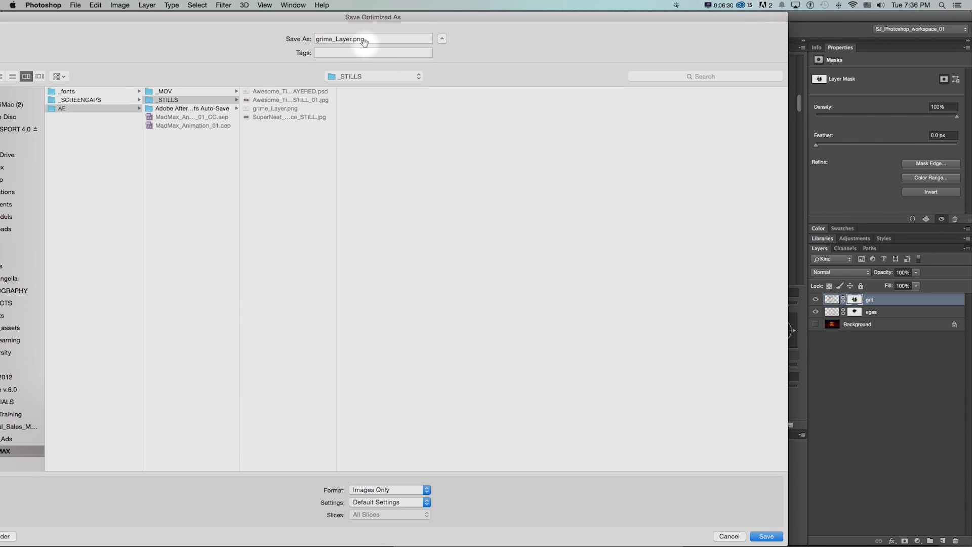
{"action": "left_click", "coordinate": [353, 39]}
{"action": "type", "text": "_02"}
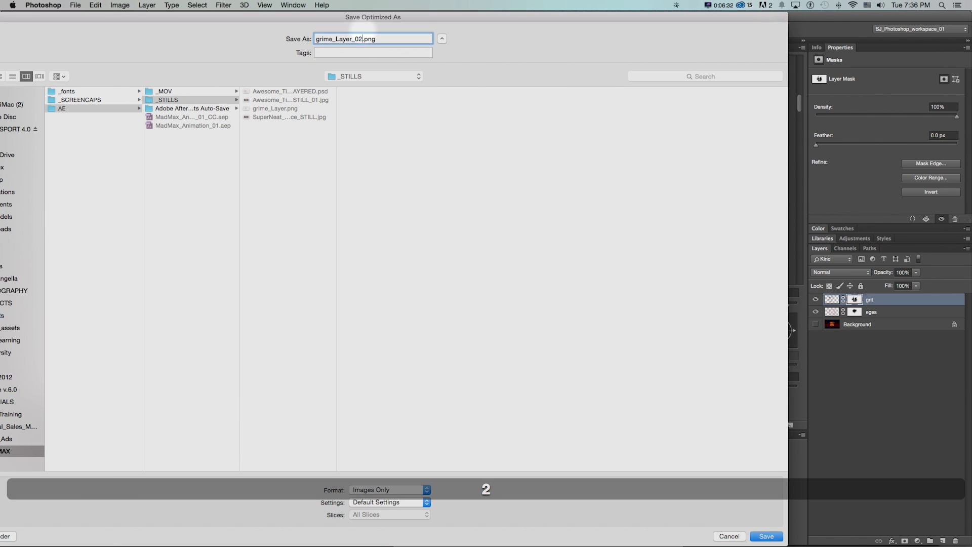
{"action": "key", "text": "Return"}
- Switch to After Effects and open grime_Layer.png in the Footage viewer, enlarged, to examine its splatters and transparency
{"action": "key", "text": "super+Tab"}
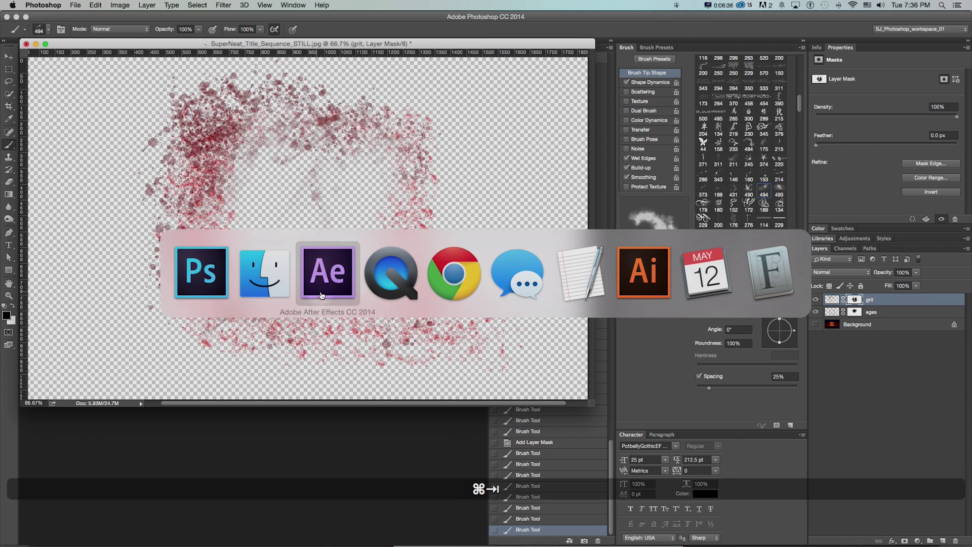
{"action": "left_click", "coordinate": [21, 39]}
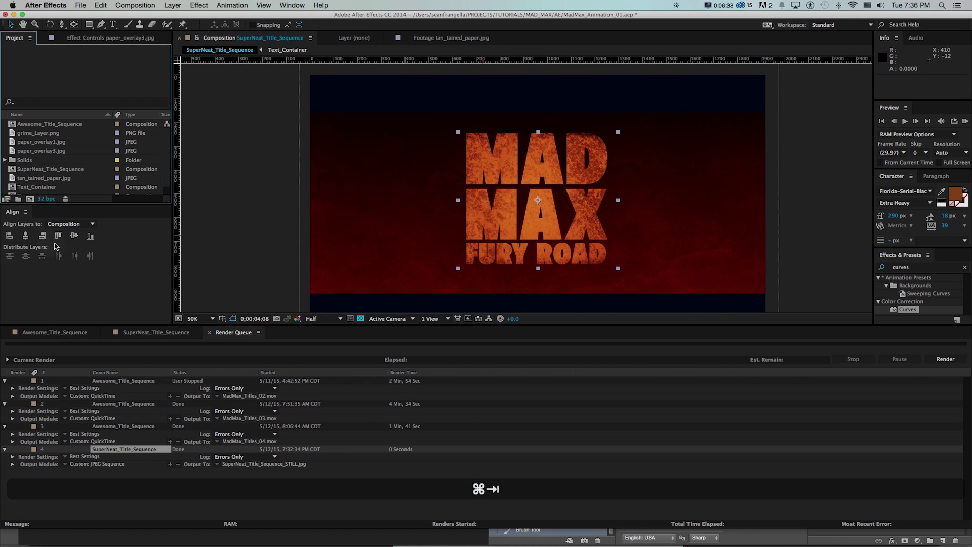
{"action": "left_click_drag", "start_coordinate": [57, 206], "coordinate": [57, 292]}
{"action": "left_click", "coordinate": [13, 134]}
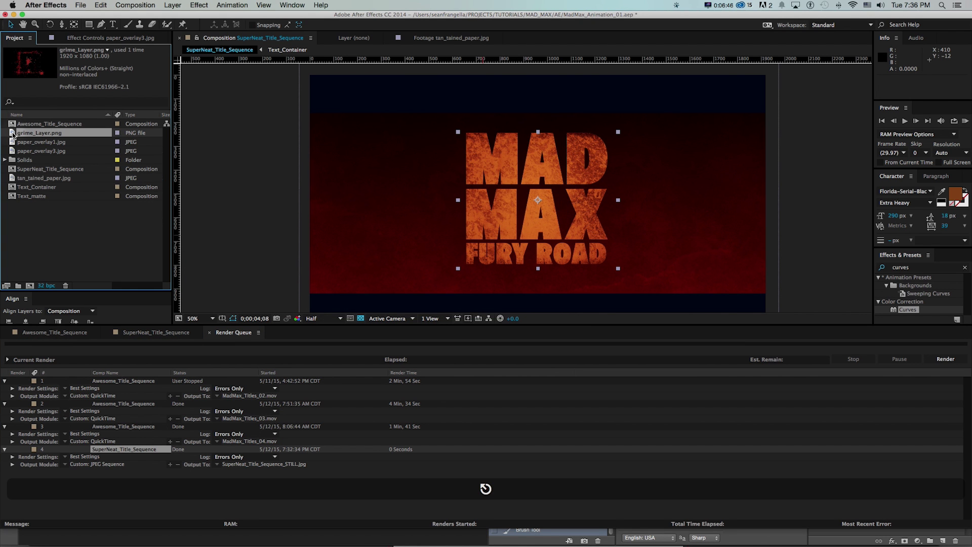
{"action": "double_click", "coordinate": [12, 134]}
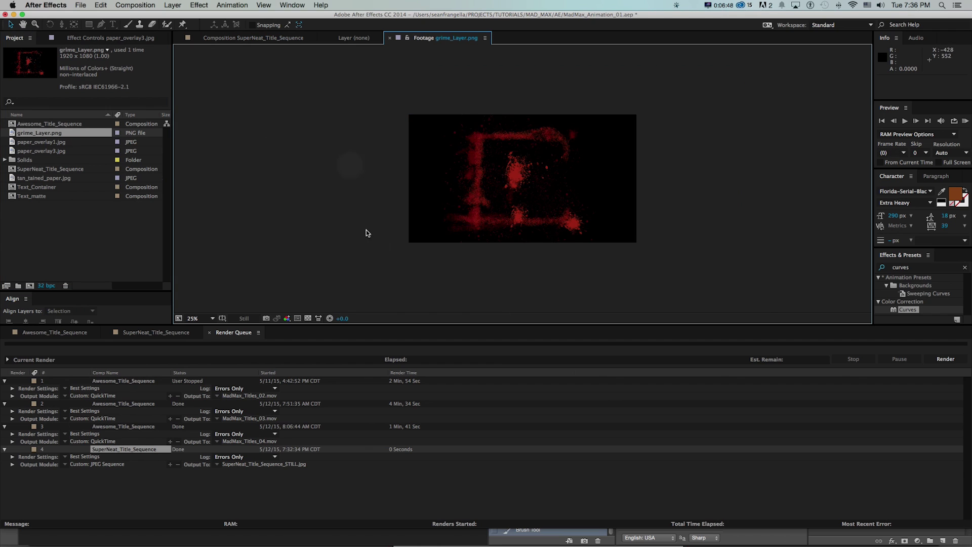
{"action": "key", "text": "super+equal"}
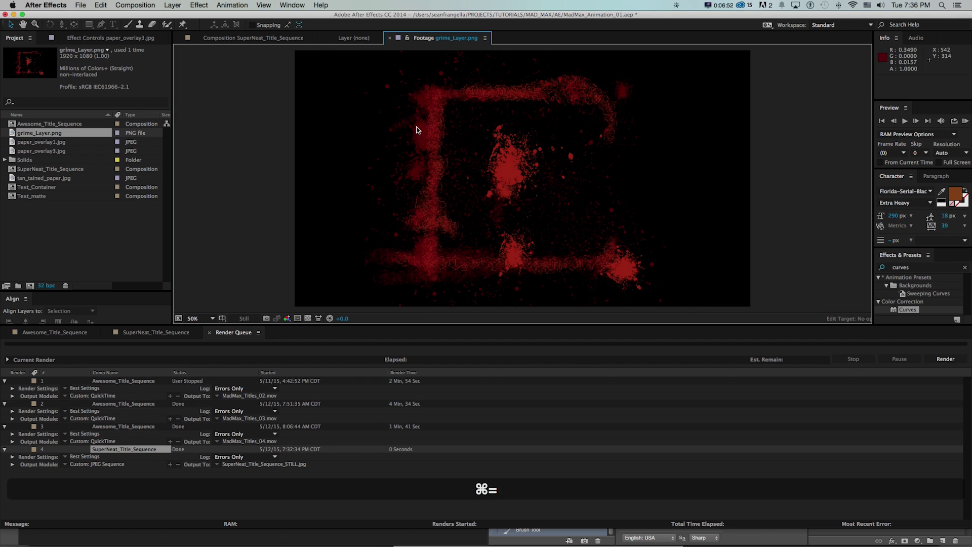
{"action": "left_click", "coordinate": [308, 317]}
{"action": "left_click", "coordinate": [308, 318]}
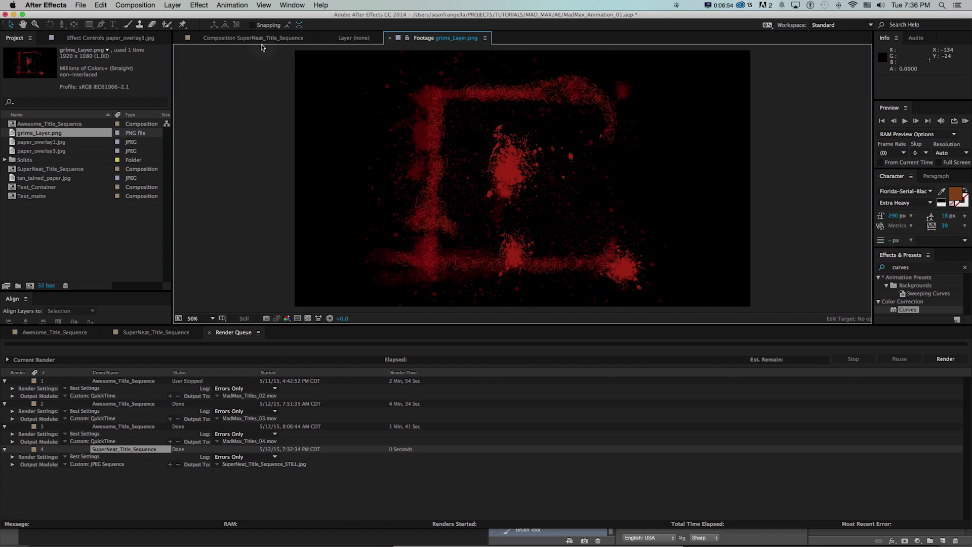
- Add grime_Layer.png to the SuperNeat_Title_Sequence composition beneath the Bars layer, scaled to 76% and positioned over the title
{"action": "left_click", "coordinate": [155, 332]}
{"action": "left_click_drag", "start_coordinate": [45, 135], "coordinate": [536, 184]}
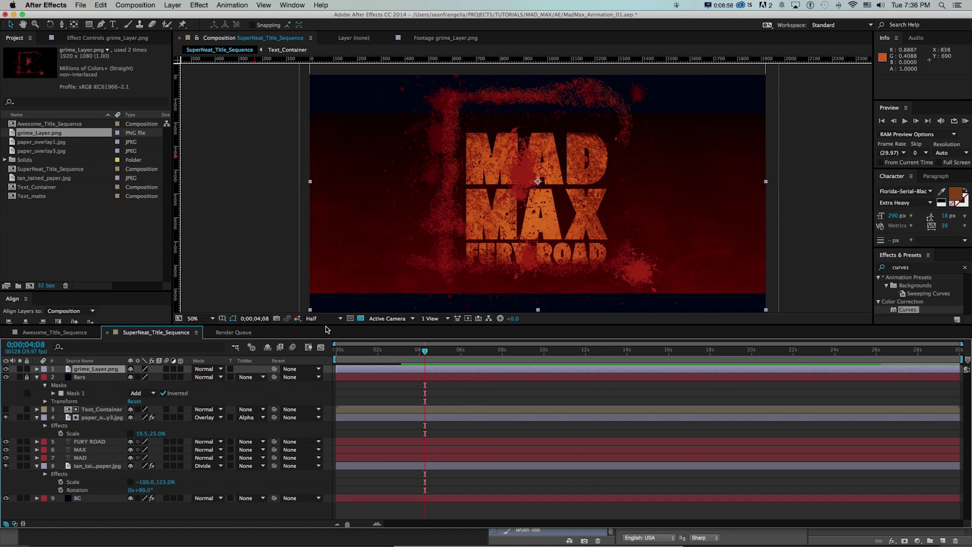
{"action": "key", "text": "s"}
{"action": "left_click_drag", "start_coordinate": [151, 379], "coordinate": [133, 377]}
{"action": "left_click_drag", "start_coordinate": [508, 179], "coordinate": [508, 197]}
{"action": "left_click_drag", "start_coordinate": [93, 373], "coordinate": [89, 411]}
- Duplicate the hidden Text_Container layer, place the copy directly above grime_Layer.png, and use it as the grime layer's Alpha Matte
{"action": "left_click", "coordinate": [76, 417]}
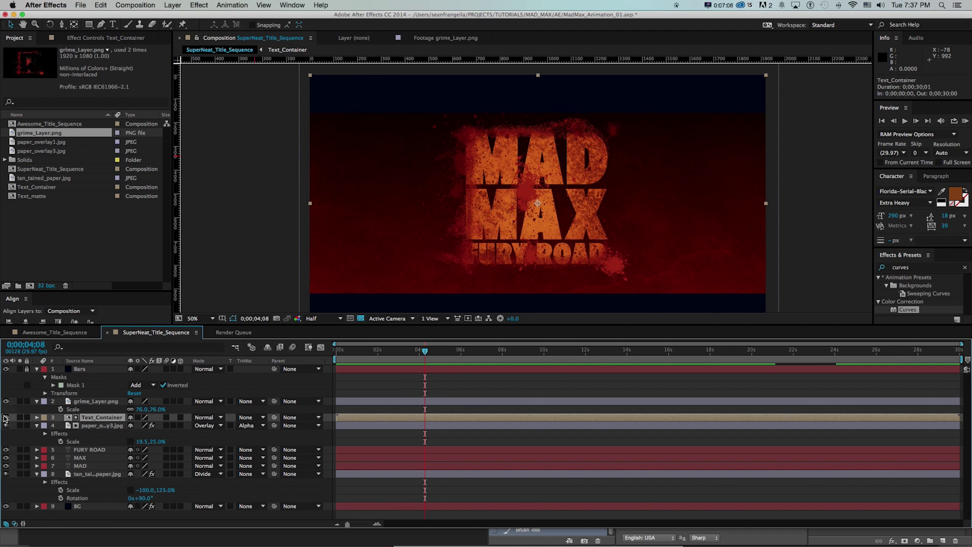
{"action": "left_click", "coordinate": [5, 418]}
{"action": "left_click", "coordinate": [101, 6]}
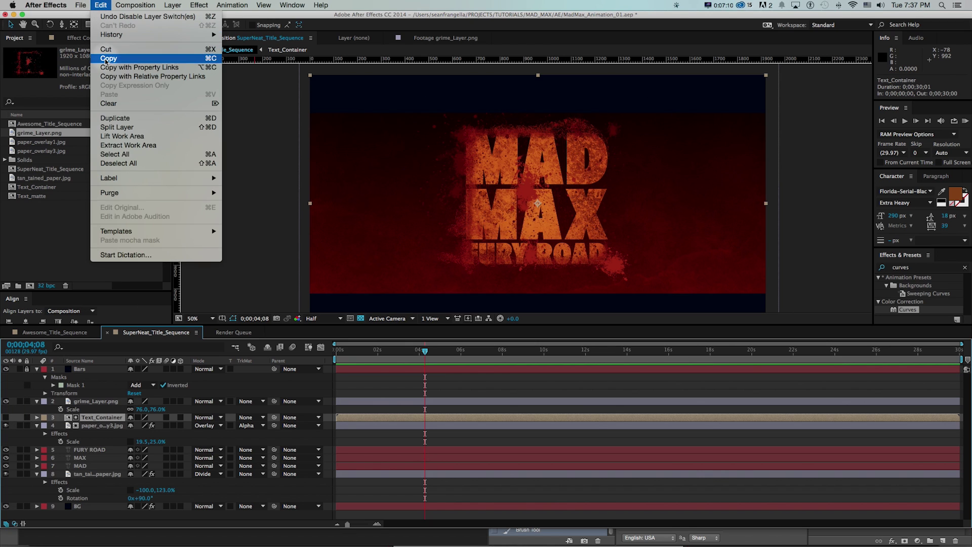
{"action": "left_click", "coordinate": [112, 121]}
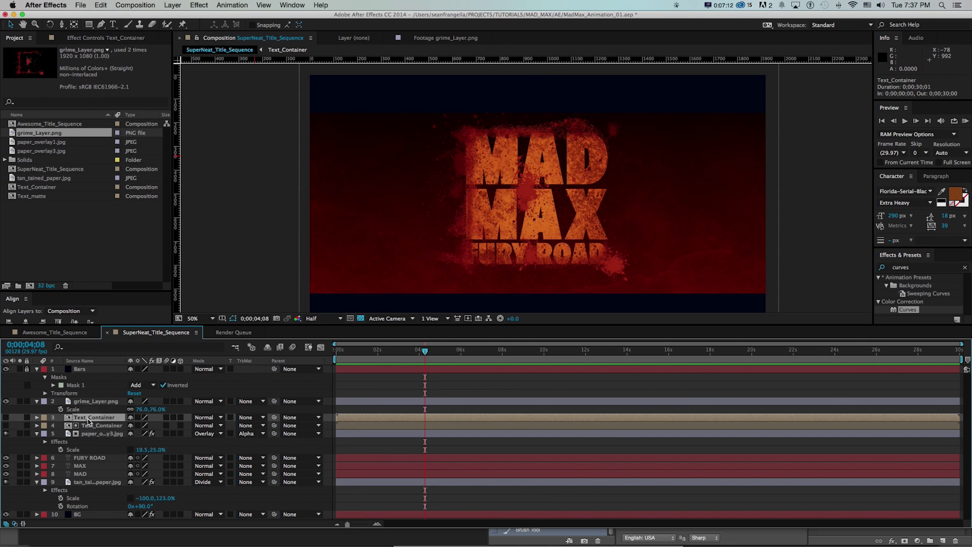
{"action": "left_click_drag", "start_coordinate": [91, 401], "coordinate": [163, 413]}
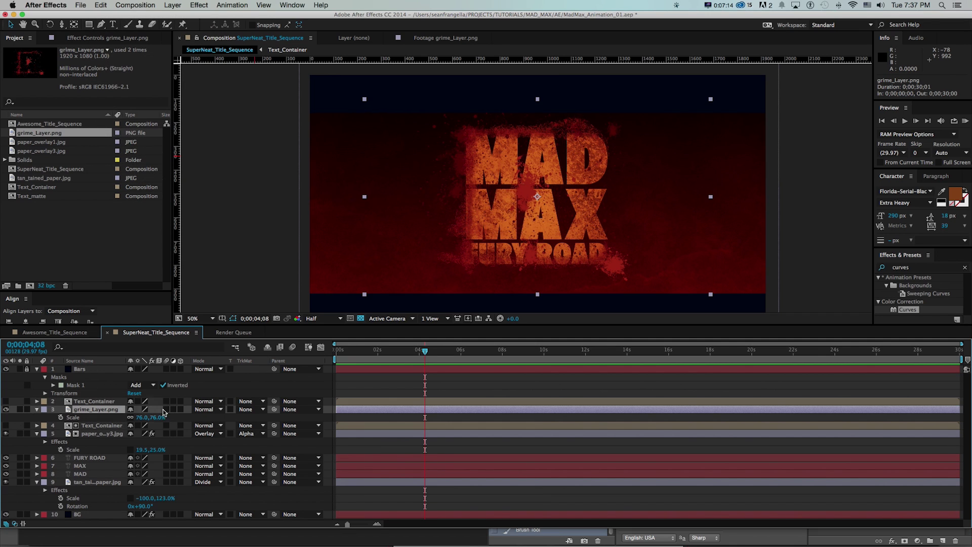
{"action": "left_click", "coordinate": [247, 410]}
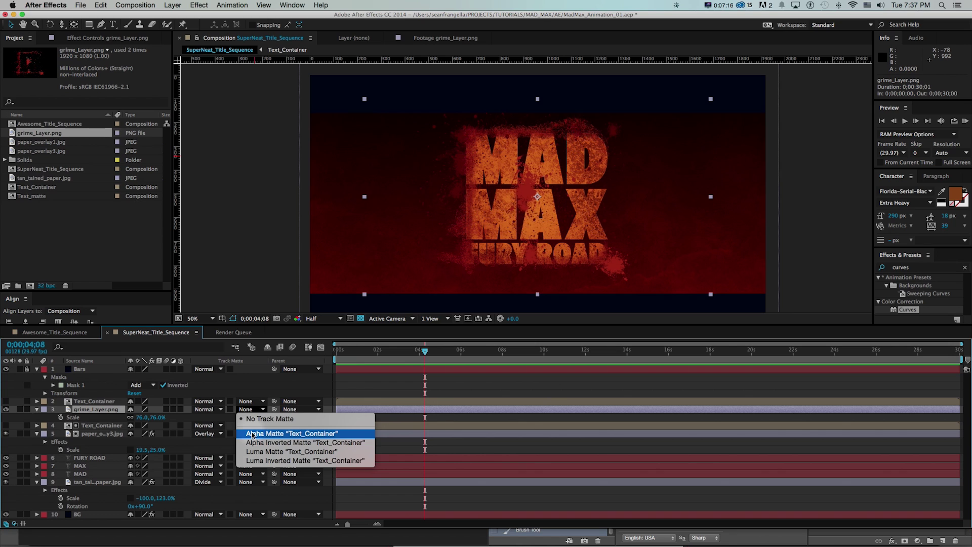
{"action": "left_click", "coordinate": [252, 434]}
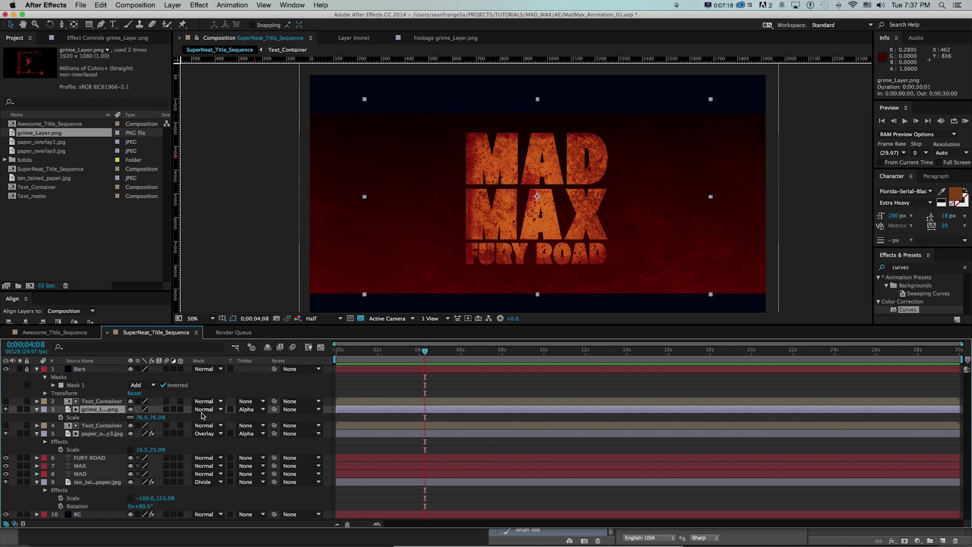
- Scale the grime layer to 79.9%, shift it down to position 958, 524 within the title letters, and save the project
{"action": "left_click", "coordinate": [86, 401]}
{"action": "key", "text": "s"}
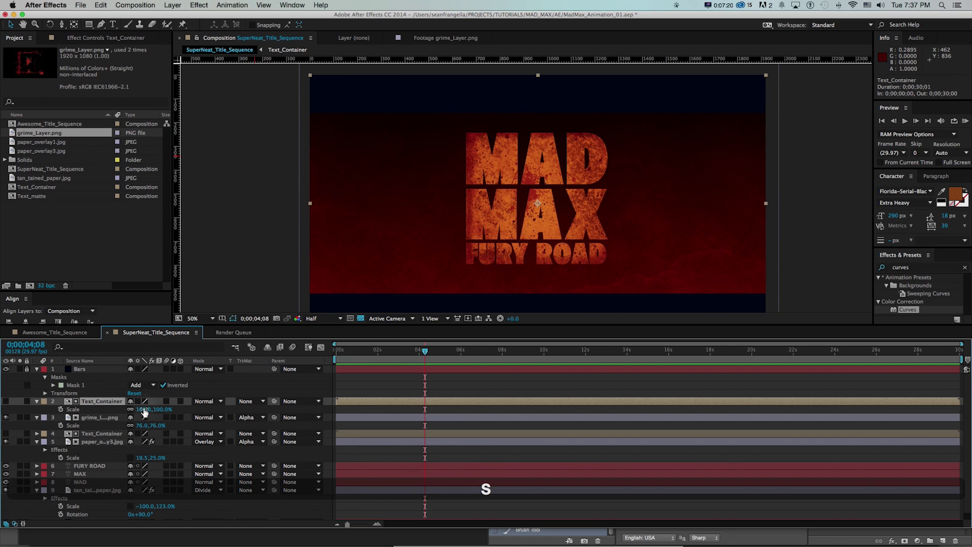
{"action": "left_click", "coordinate": [126, 418]}
{"action": "left_click_drag", "start_coordinate": [138, 426], "coordinate": [152, 423]}
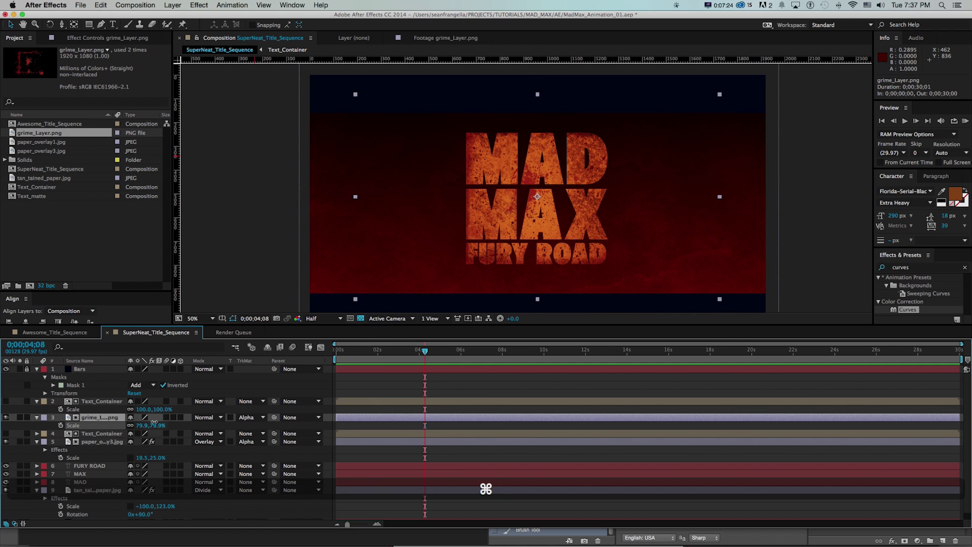
{"action": "key", "text": "v"}
{"action": "left_click_drag", "start_coordinate": [582, 218], "coordinate": [584, 219]}
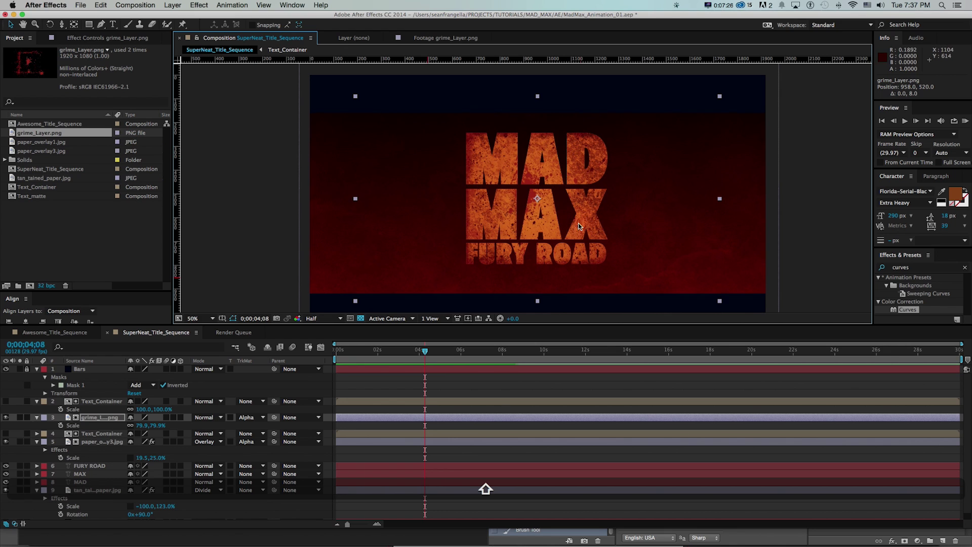
{"action": "left_click_drag", "start_coordinate": [503, 201], "coordinate": [504, 202]}
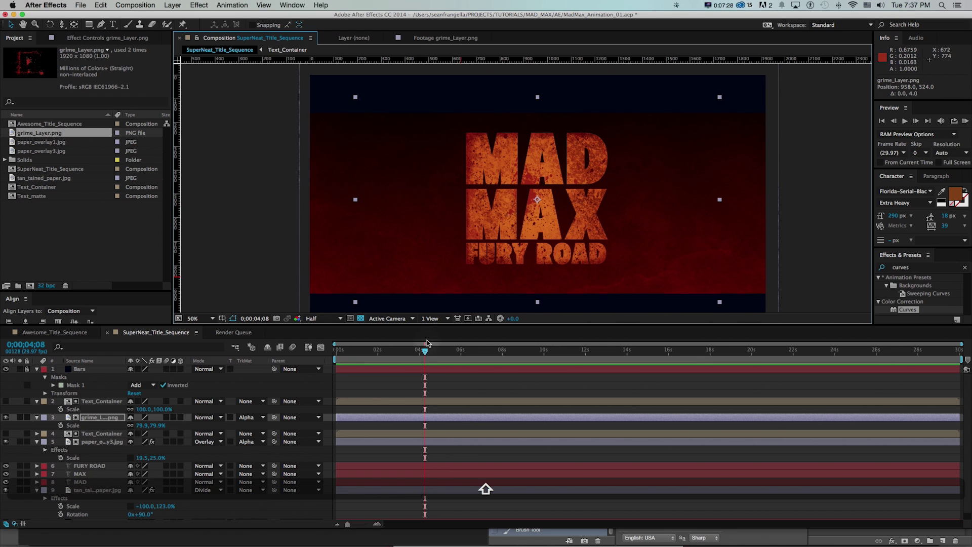
{"action": "key", "text": "super+s"}
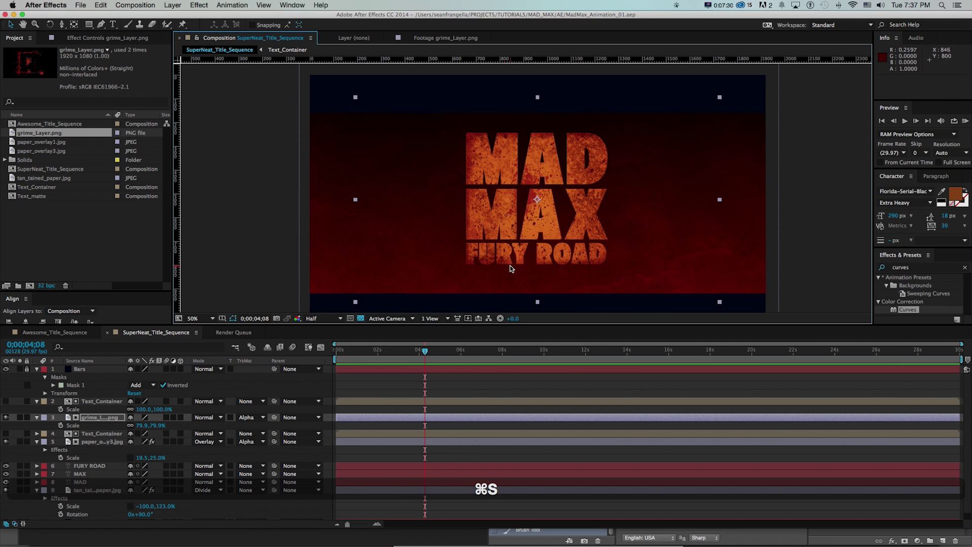
- Collapse the expanded properties of all layers in the timeline and save the project
{"action": "key", "text": "u"}
{"action": "left_click", "coordinate": [358, 379]}
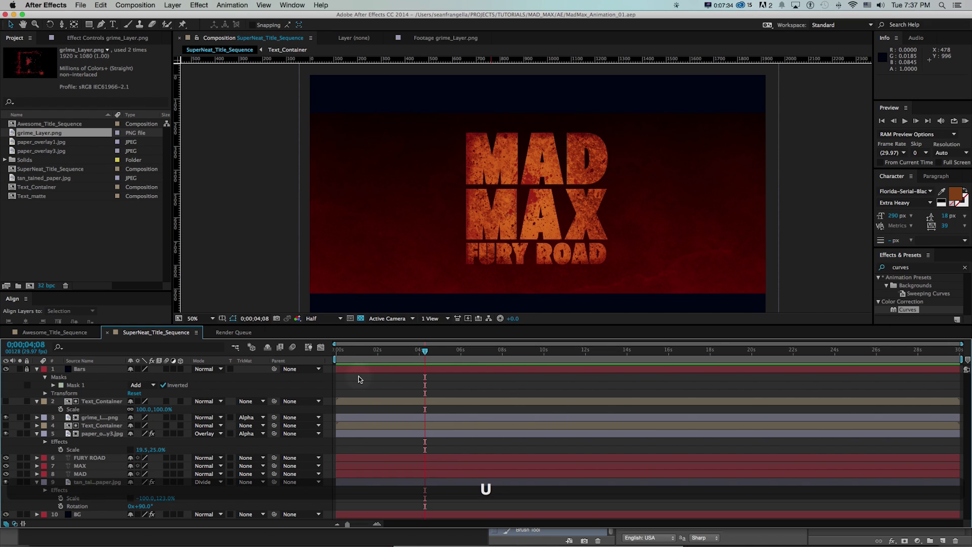
{"action": "key", "text": "u"}
{"action": "key", "text": "super+s"}
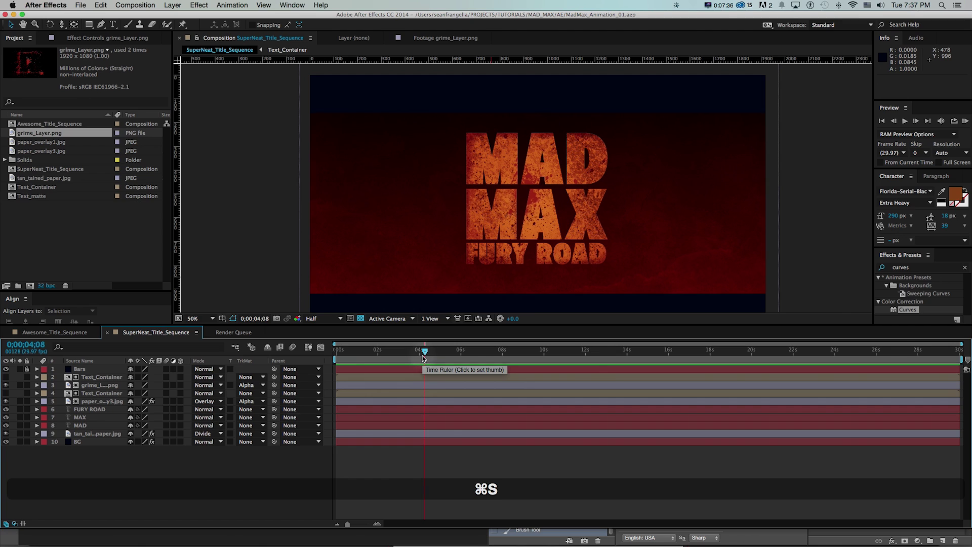
{"action": "left_click_drag", "start_coordinate": [423, 359], "coordinate": [537, 363]}
{"action": "left_click_drag", "start_coordinate": [440, 357], "coordinate": [463, 351]}
{"action": "left_click_drag", "start_coordinate": [541, 350], "coordinate": [557, 349]}
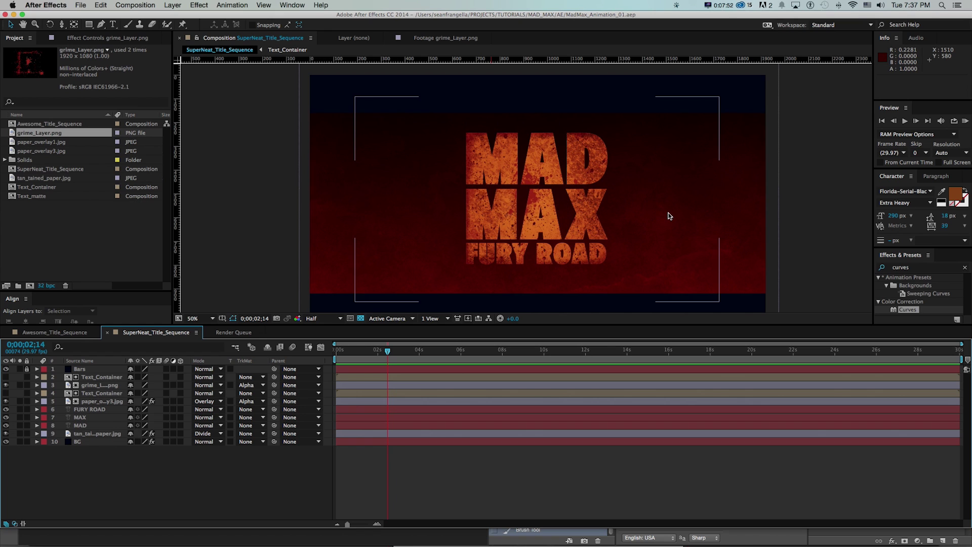
- Create a new camera layer and enable the 3D switch on every layer below Bars, leaving Bars in 2D
{"action": "left_click", "coordinate": [173, 5]}
{"action": "mouse_move", "coordinate": [182, 16]}
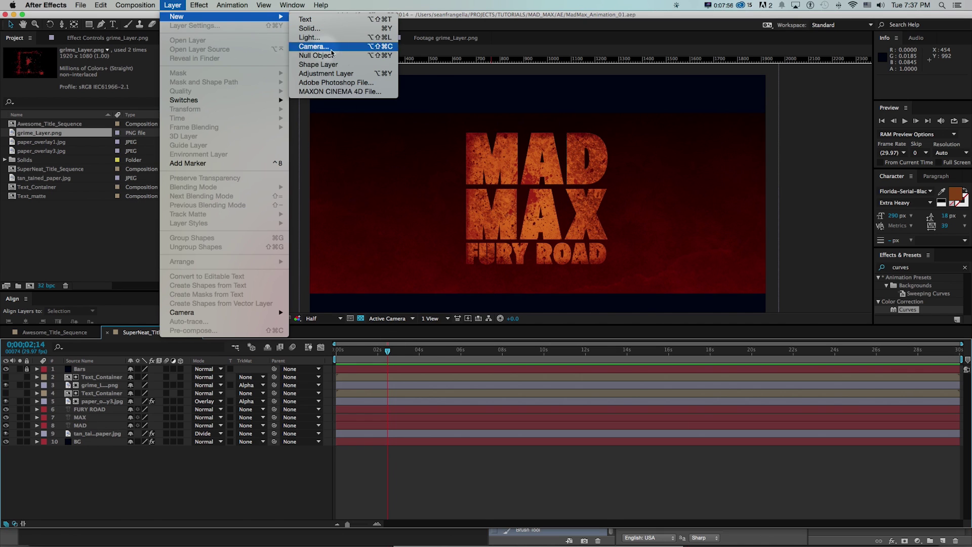
{"action": "left_click", "coordinate": [325, 47]}
{"action": "left_click", "coordinate": [582, 212]}
{"action": "left_click", "coordinate": [571, 276]}
{"action": "left_click", "coordinate": [658, 387]}
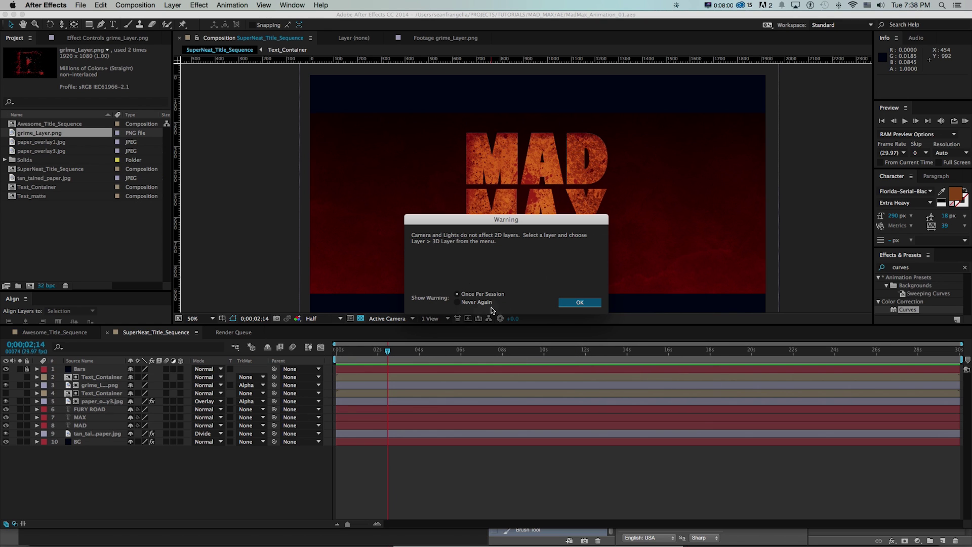
{"action": "left_click_drag", "start_coordinate": [456, 219], "coordinate": [271, 176]}
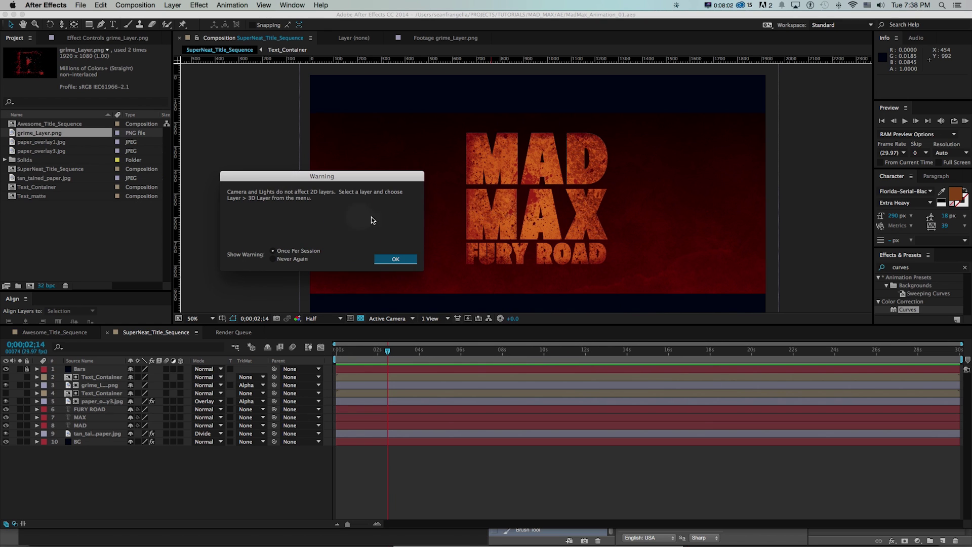
{"action": "left_click", "coordinate": [397, 259]}
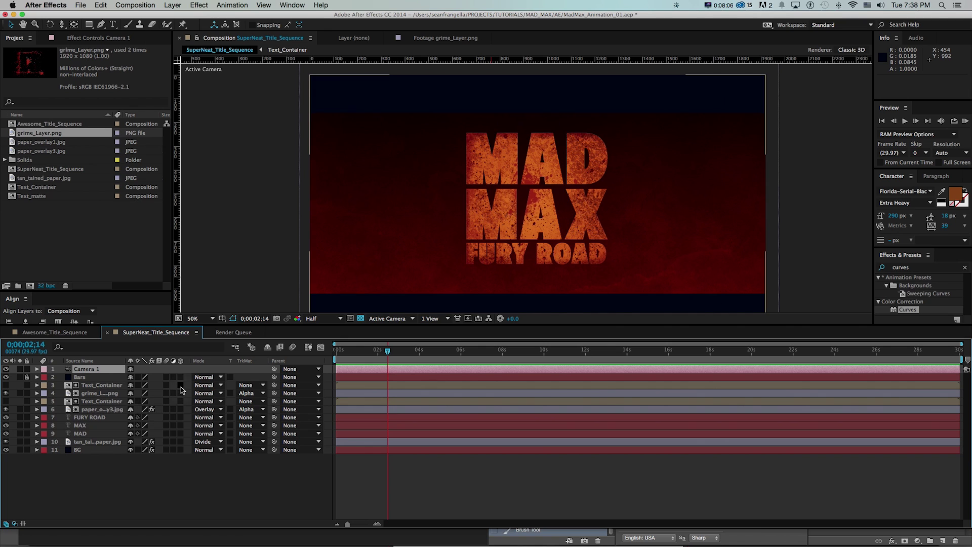
{"action": "left_click_drag", "start_coordinate": [180, 385], "coordinate": [180, 401]}
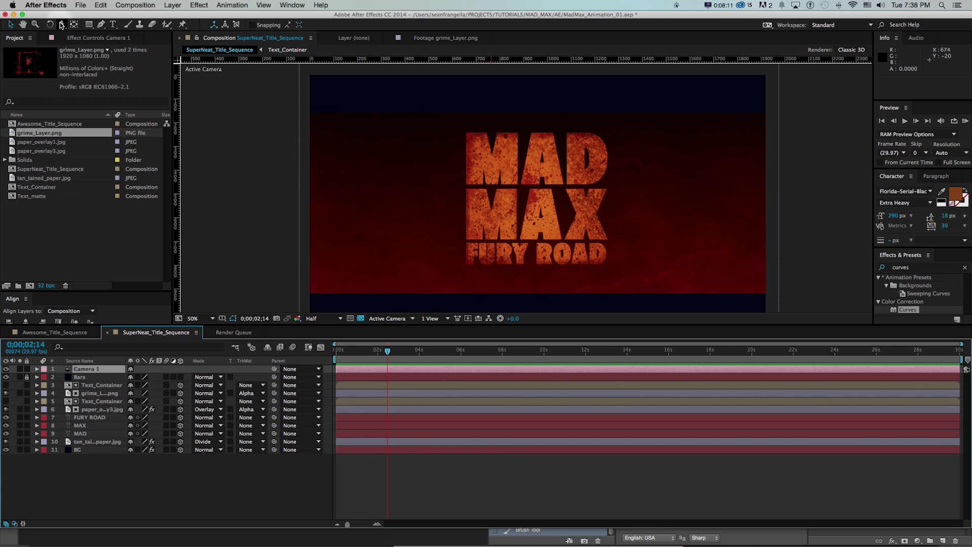
- Try pushing the camera 300 units along Z toward the title with the Camera tool, and undo the move
{"action": "key", "text": "c"}
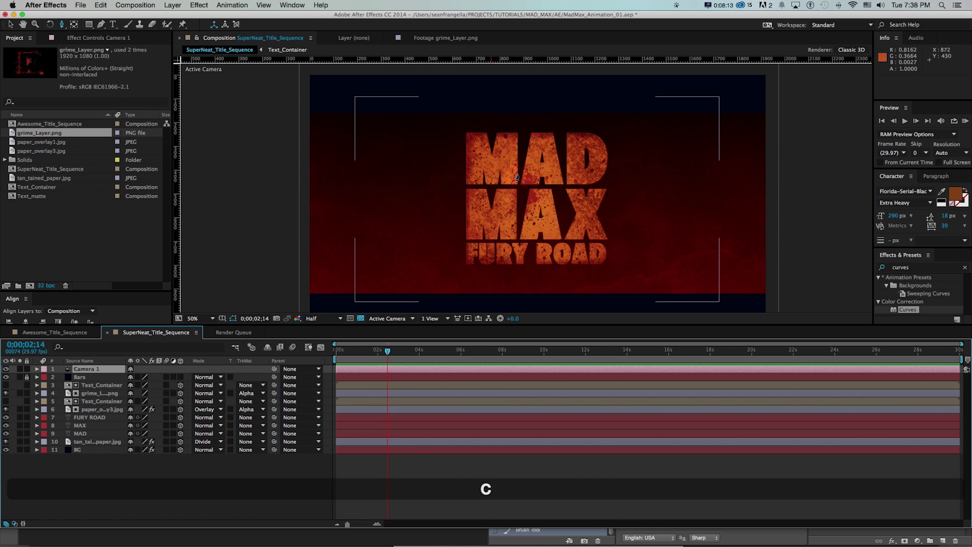
{"action": "key", "text": "super+z"}
{"action": "left_click_drag", "start_coordinate": [545, 199], "coordinate": [556, 186]}
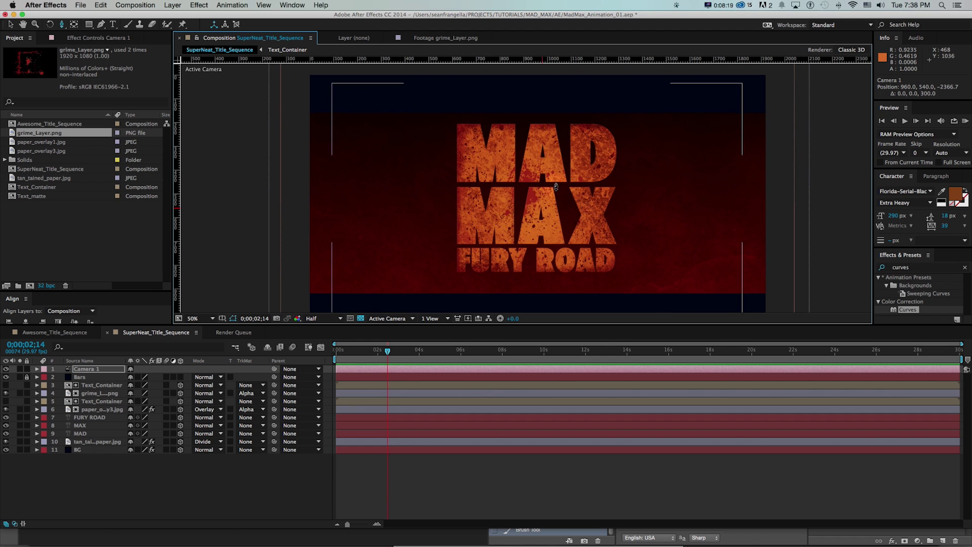
{"action": "key", "text": "super+z"}
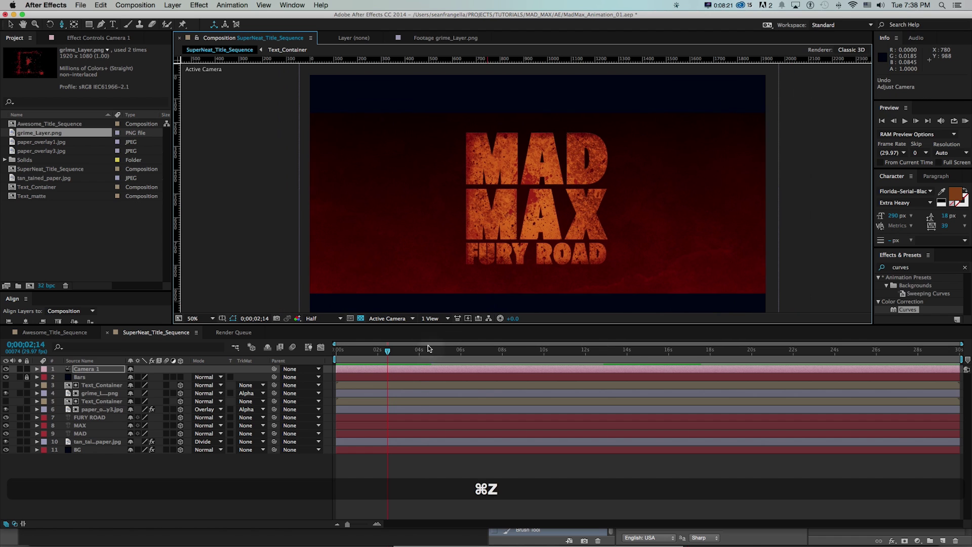
- Reveal Camera 1's Point of Interest and Position and set a keyframe on both at 0;00;04;01
{"action": "left_click", "coordinate": [419, 350]}
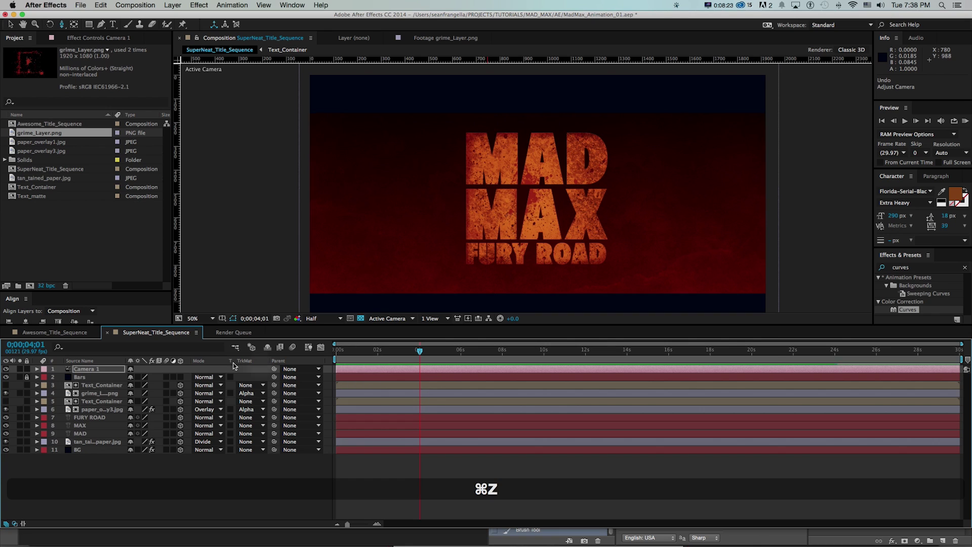
{"action": "key", "text": "shift+p"}
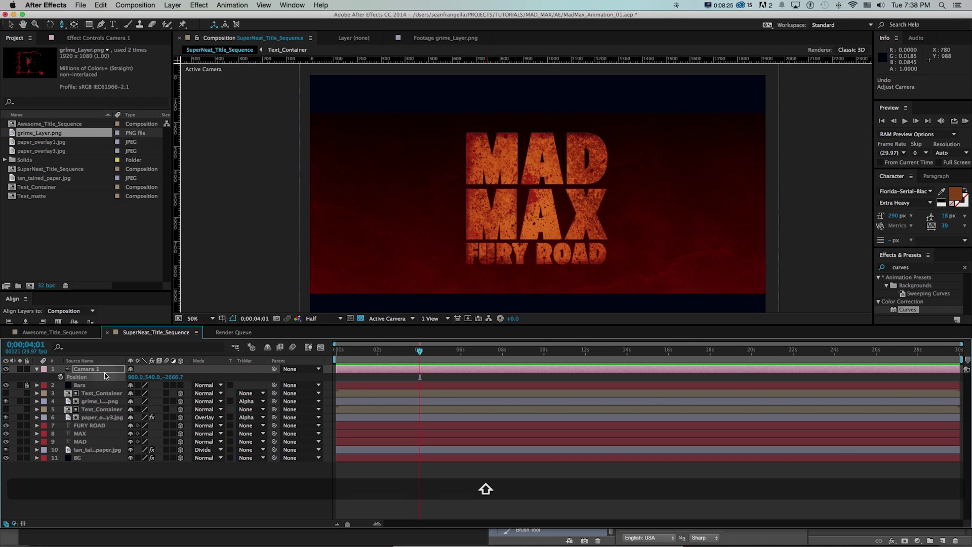
{"action": "key", "text": "shift+a"}
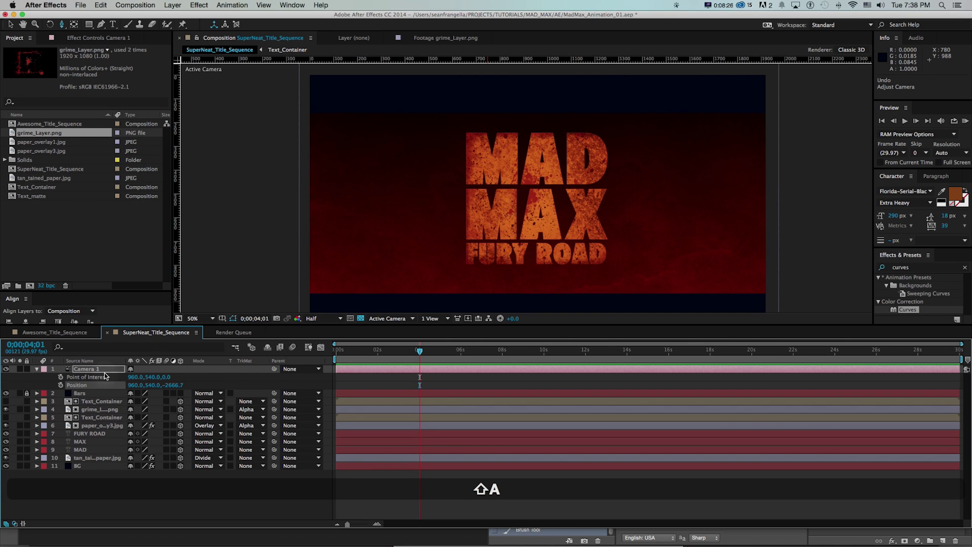
{"action": "left_click", "coordinate": [60, 376]}
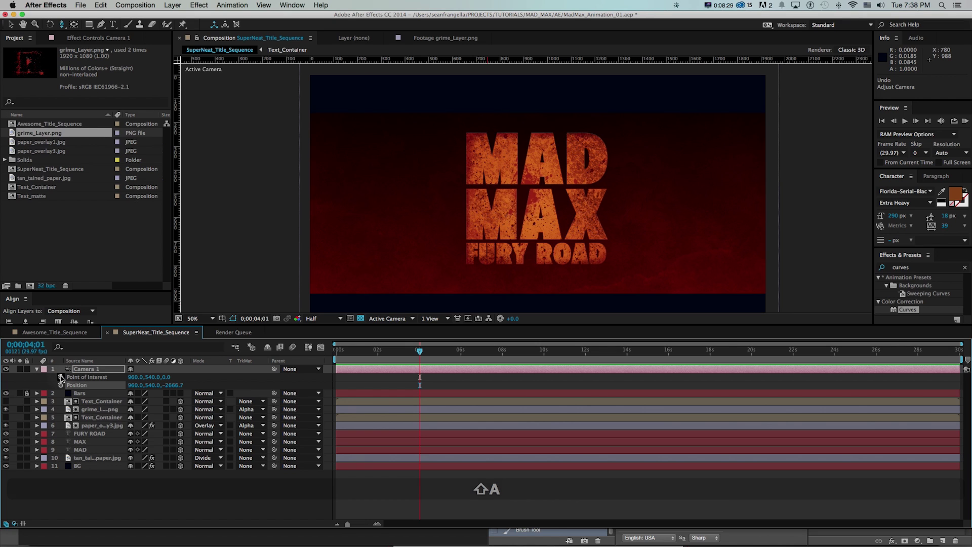
{"action": "left_click", "coordinate": [61, 384]}
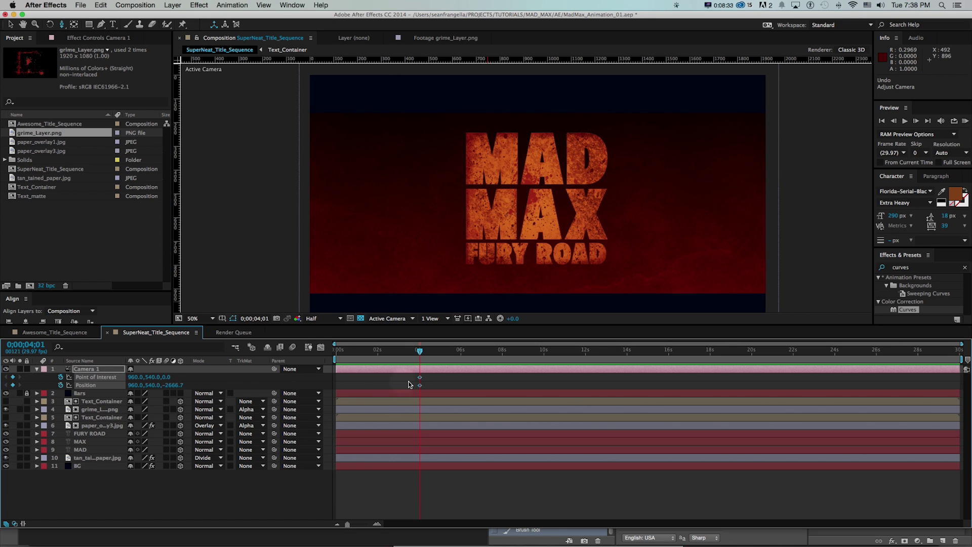
{"action": "key", "text": "super+z"}
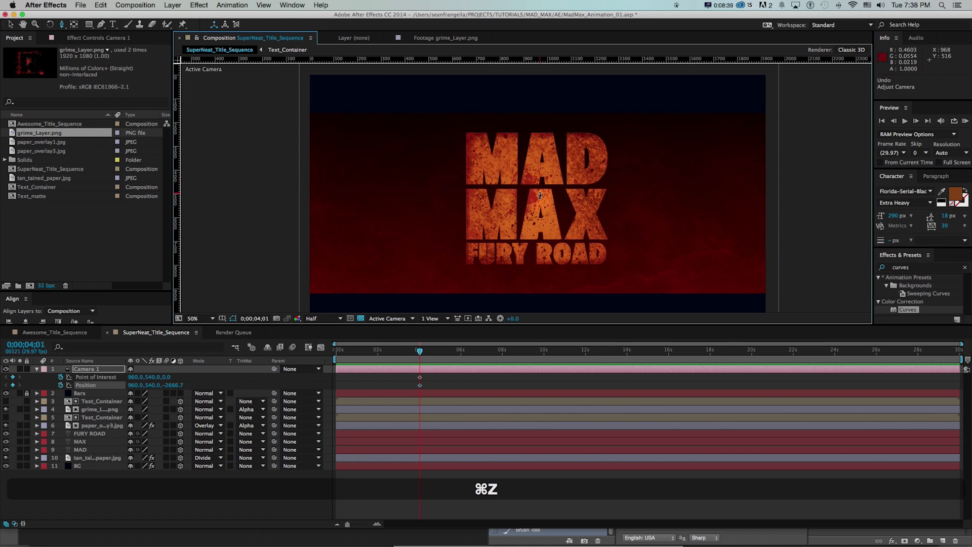
- At 0;00;04;01, push the camera in to about Z -2326.7 and track its Position and Point of Interest to about Y 519.1
{"action": "left_click_drag", "start_coordinate": [540, 204], "coordinate": [520, 162]}
{"action": "key", "text": "c"}
{"action": "key", "text": "c"}
{"action": "key", "text": "super+z"}
- At 0;00;00;00, pull the camera back to about Z -2515.1 to keyframe the start of the move
{"action": "left_click_drag", "start_coordinate": [398, 351], "coordinate": [294, 350]}
{"action": "key", "text": "c"}
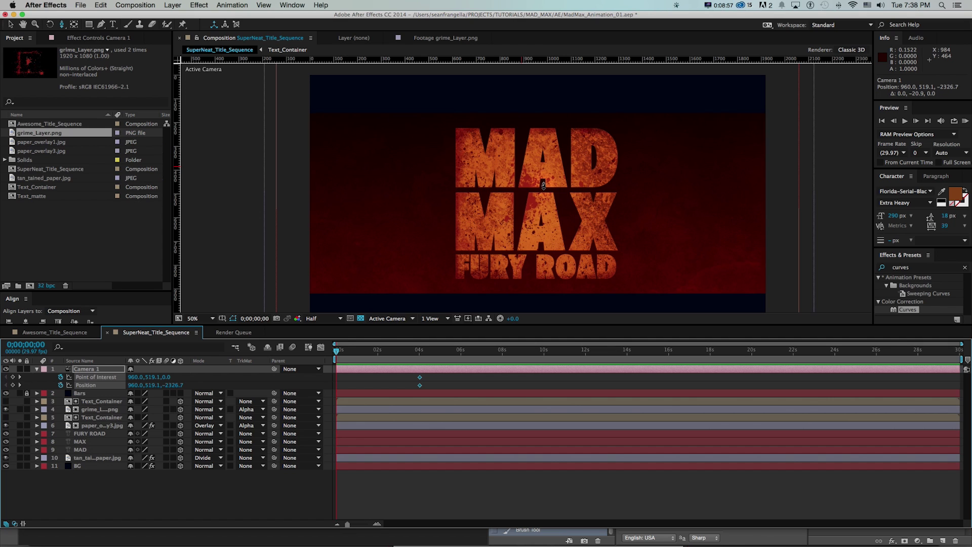
{"action": "left_click_drag", "start_coordinate": [544, 184], "coordinate": [544, 212]}
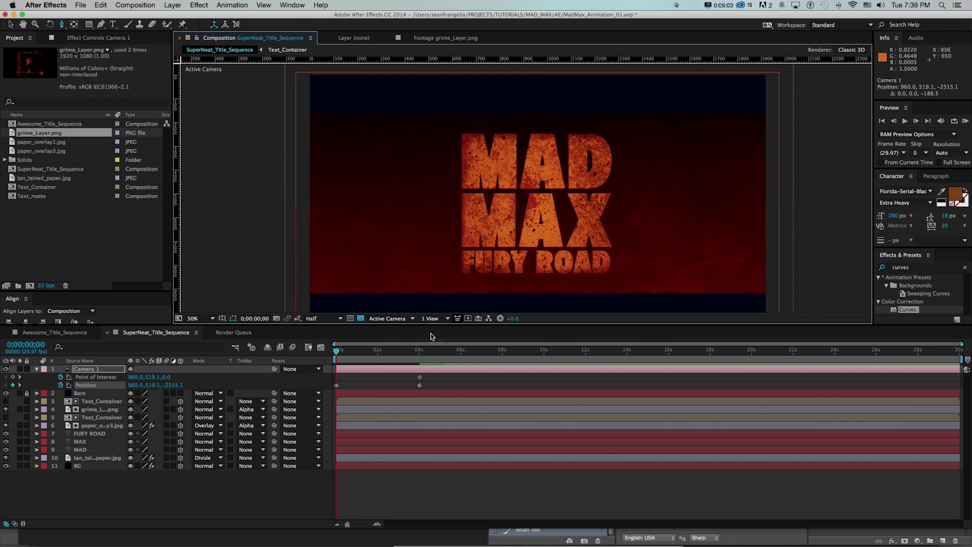
- Scrub and RAM preview the camera push between its two keyframes, and save the project
{"action": "mouse_move", "coordinate": [336, 350]}
{"action": "left_mouse_down"}
{"action": "mouse_move", "coordinate": [413, 353]}
{"action": "mouse_move", "coordinate": [336, 354]}
{"action": "left_mouse_up"}
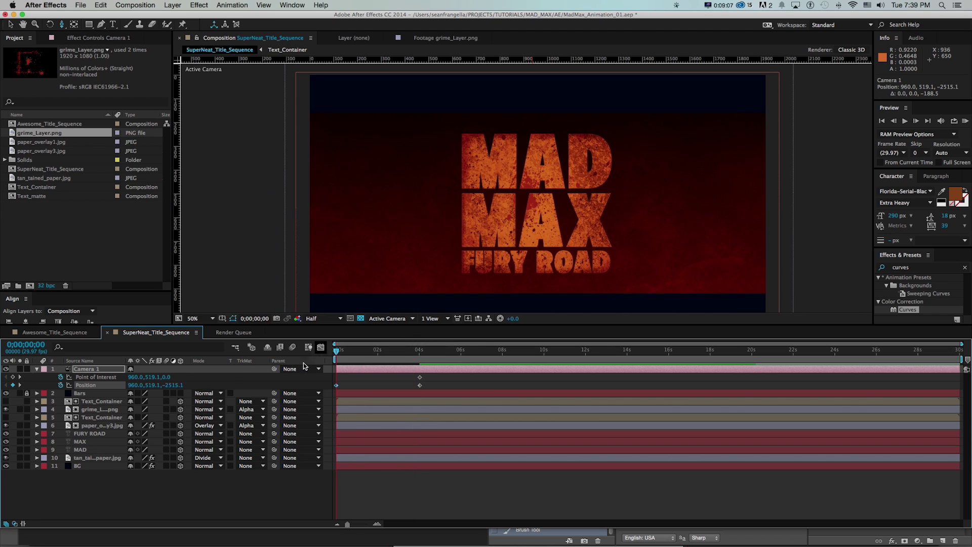
{"action": "left_click_drag", "start_coordinate": [342, 349], "coordinate": [416, 354]}
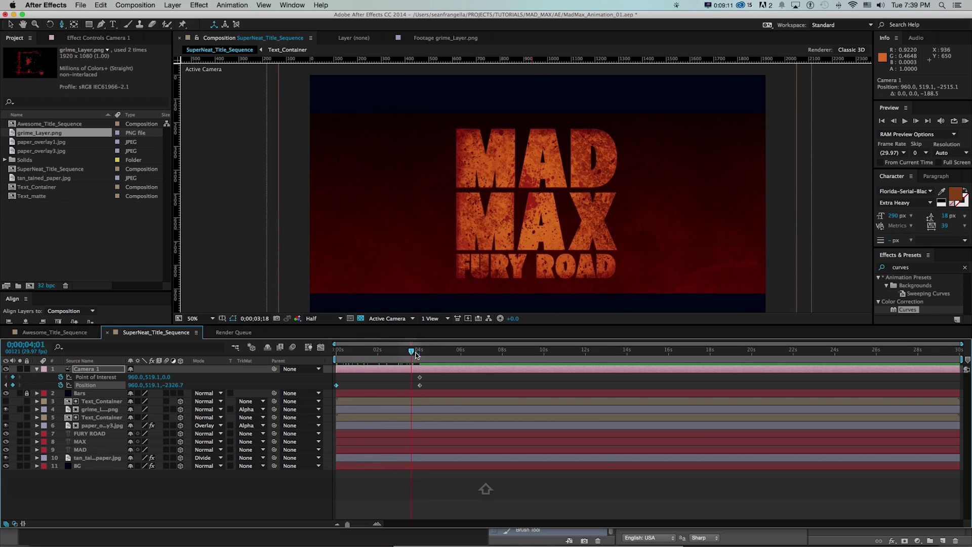
{"action": "key", "text": "KP_0"}
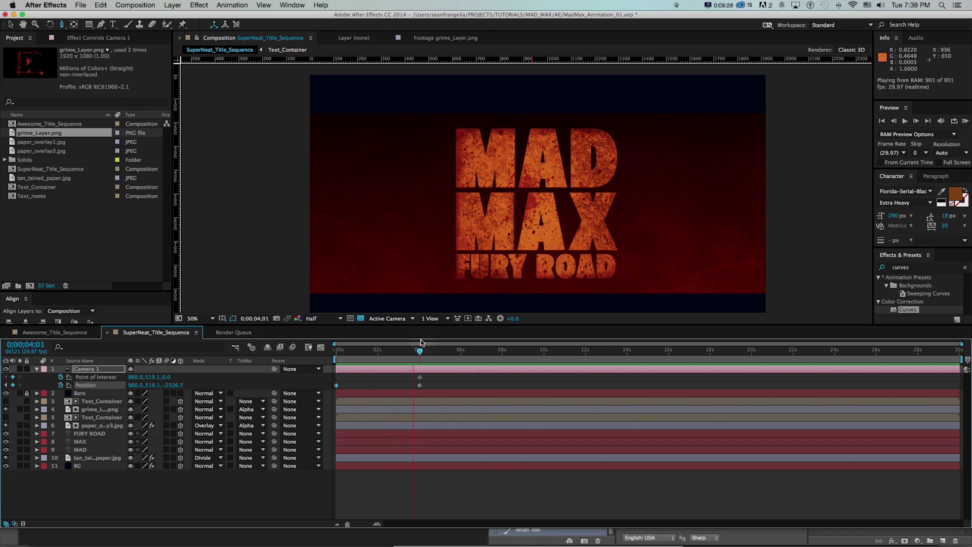
{"action": "key", "text": "space"}
{"action": "mouse_move", "coordinate": [420, 356]}
{"action": "left_mouse_down"}
{"action": "mouse_move", "coordinate": [344, 356]}
{"action": "mouse_move", "coordinate": [430, 361]}
{"action": "left_mouse_up"}
{"action": "key", "text": "super+s"}
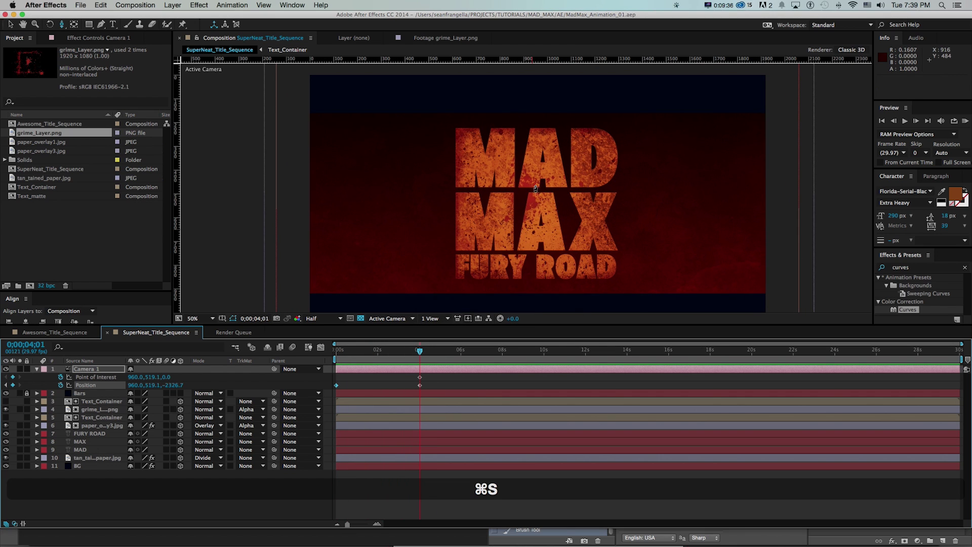
- Switch to QuickTime Player, scrub through the reference movie MadMax_Titles_04.mov, and return to After Effects
{"action": "key", "text": "super+Tab"}
{"action": "key", "text": "super+Tab"}
{"action": "key", "text": "super+Tab"}
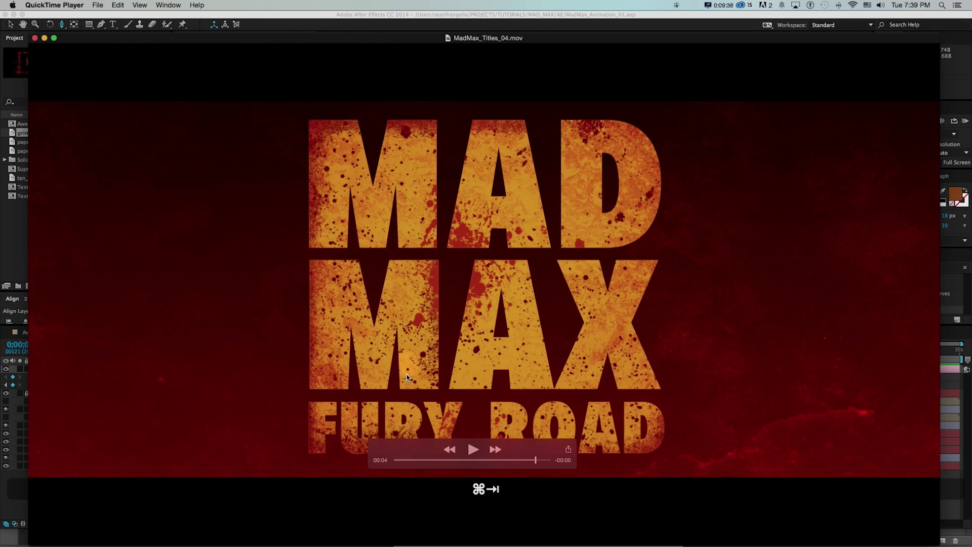
{"action": "mouse_move", "coordinate": [417, 462]}
{"action": "left_mouse_down"}
{"action": "mouse_move", "coordinate": [461, 464]}
{"action": "mouse_move", "coordinate": [400, 463]}
{"action": "mouse_move", "coordinate": [441, 461]}
{"action": "mouse_move", "coordinate": [421, 463]}
{"action": "left_mouse_up"}
{"action": "key", "text": "super+Tab"}
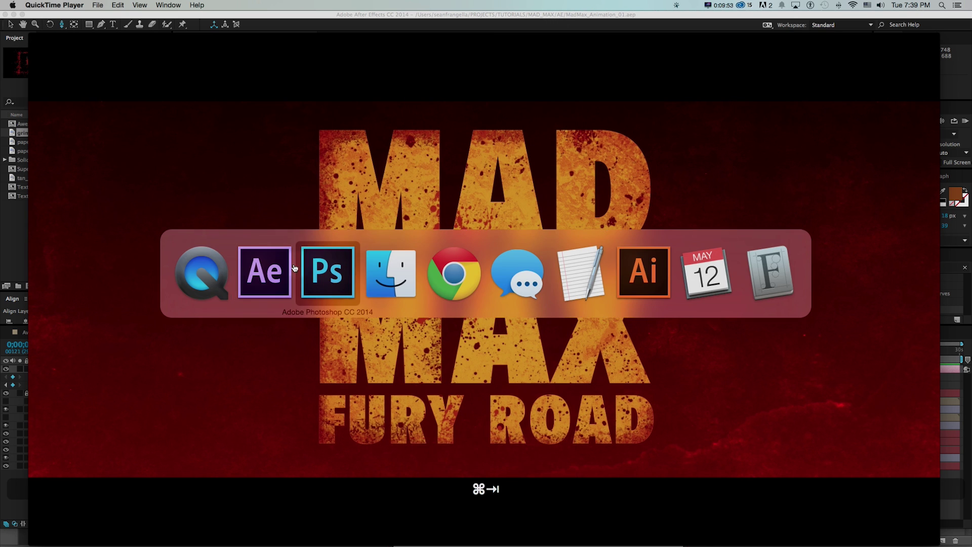
{"action": "left_click", "coordinate": [274, 271]}
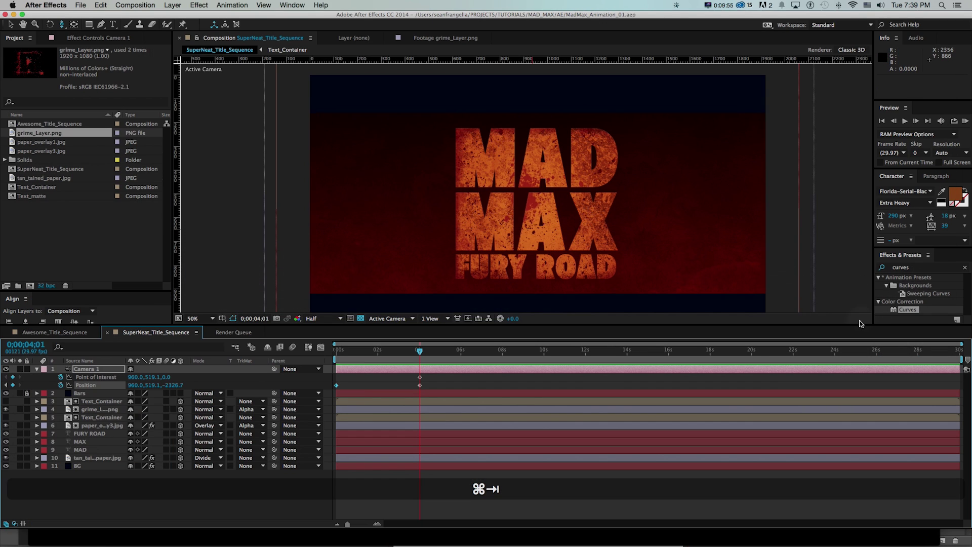
- Save the project and create a 1920 x 1080 magenta solid named Particles
{"action": "left_click_drag", "start_coordinate": [858, 324], "coordinate": [859, 341]}
{"action": "key", "text": "super+s"}
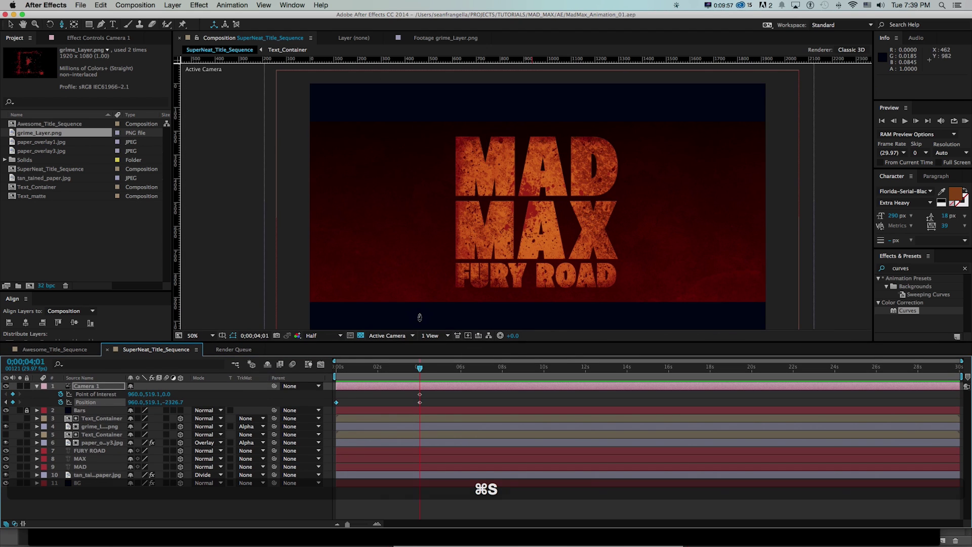
{"action": "left_click", "coordinate": [176, 4]}
{"action": "mouse_move", "coordinate": [212, 19]}
{"action": "left_click", "coordinate": [304, 29]}
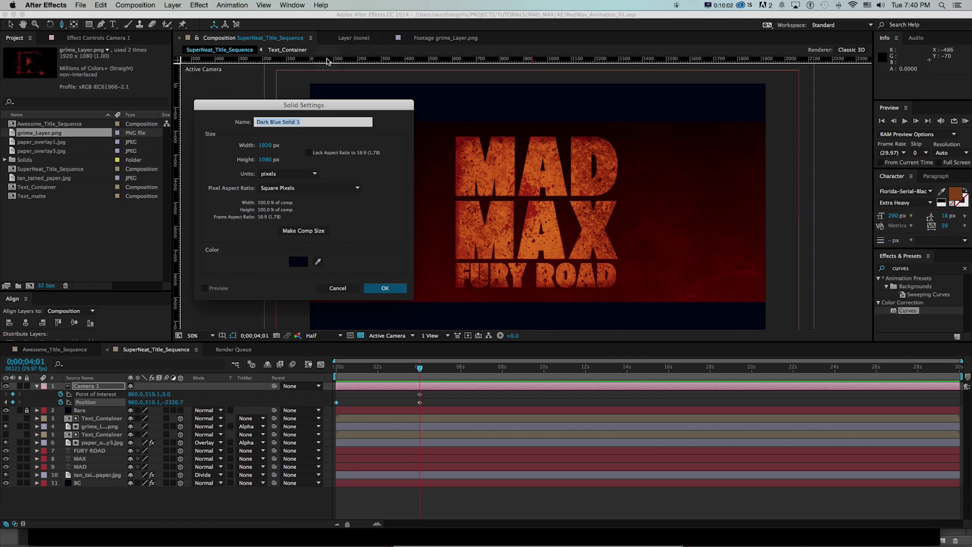
{"action": "type", "text": "Particles"}
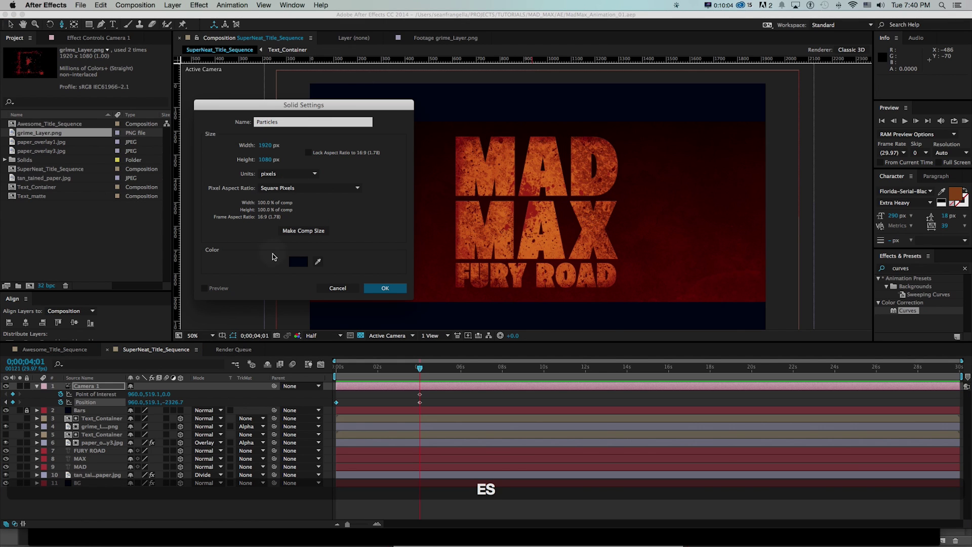
{"action": "left_click", "coordinate": [297, 261]}
{"action": "mouse_move", "coordinate": [284, 173]}
{"action": "left_mouse_down"}
{"action": "mouse_move", "coordinate": [284, 145]}
{"action": "mouse_move", "coordinate": [284, 157]}
{"action": "left_mouse_up"}
{"action": "left_click_drag", "start_coordinate": [270, 162], "coordinate": [286, 141]}
{"action": "left_click", "coordinate": [361, 142]}
{"action": "left_click", "coordinate": [385, 288]}
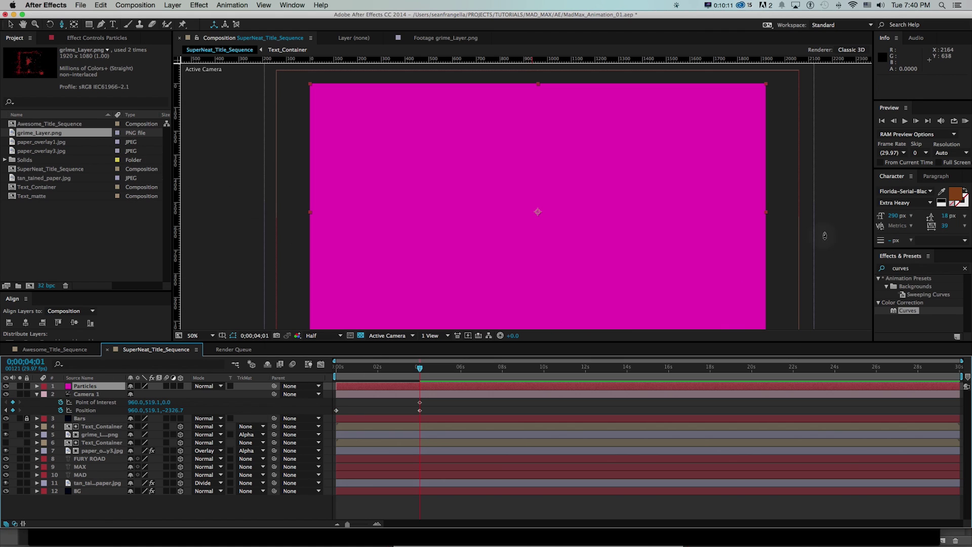
- Find the Trapcode Particular effect and apply it to the Particles layer
{"action": "left_click", "coordinate": [917, 268]}
{"action": "type", "text": "particular"}
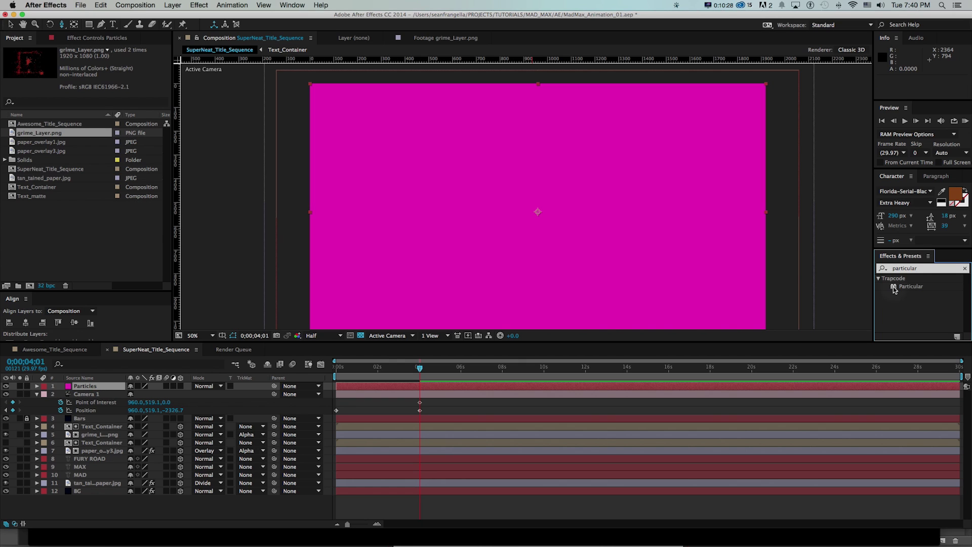
{"action": "left_click_drag", "start_coordinate": [894, 289], "coordinate": [82, 390]}
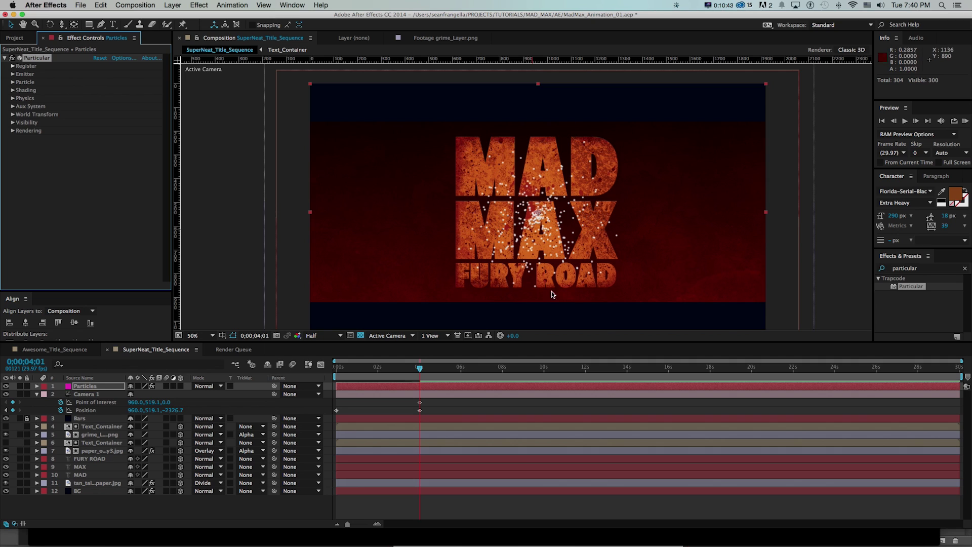
{"action": "left_click", "coordinate": [168, 391]}
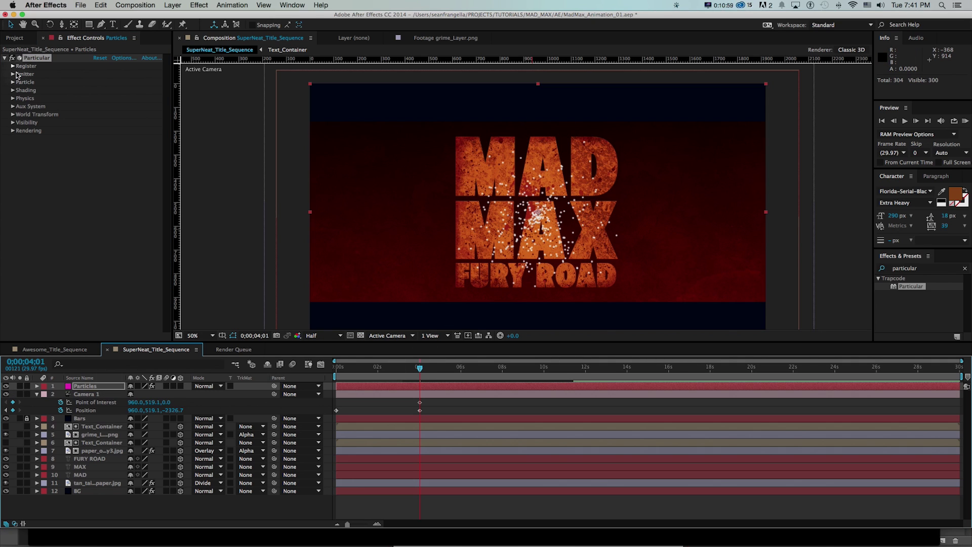
- Set Particular's emitter type to Box, with Emitter Size X 229, Y 266 and Z 1
{"action": "left_click", "coordinate": [13, 74]}
{"action": "left_click", "coordinate": [101, 91]}
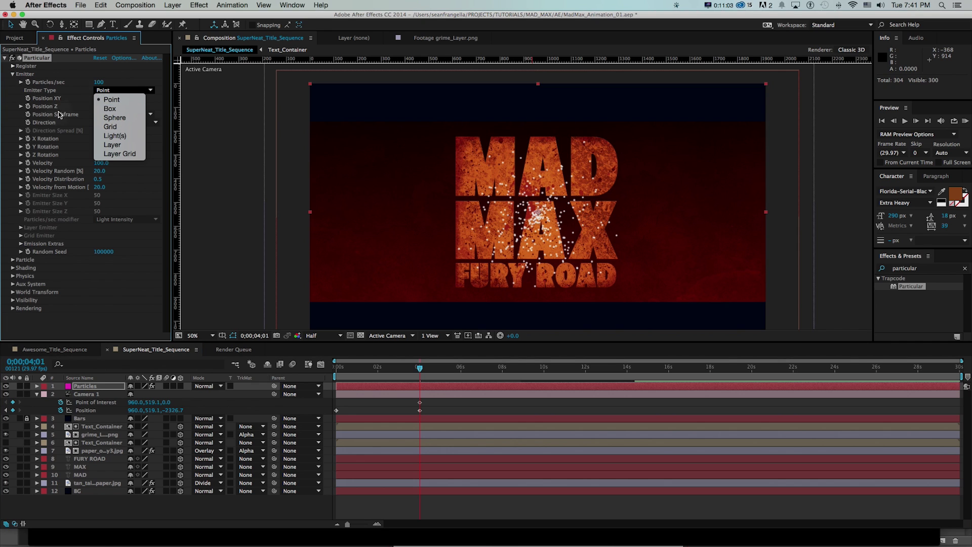
{"action": "left_click", "coordinate": [110, 108]}
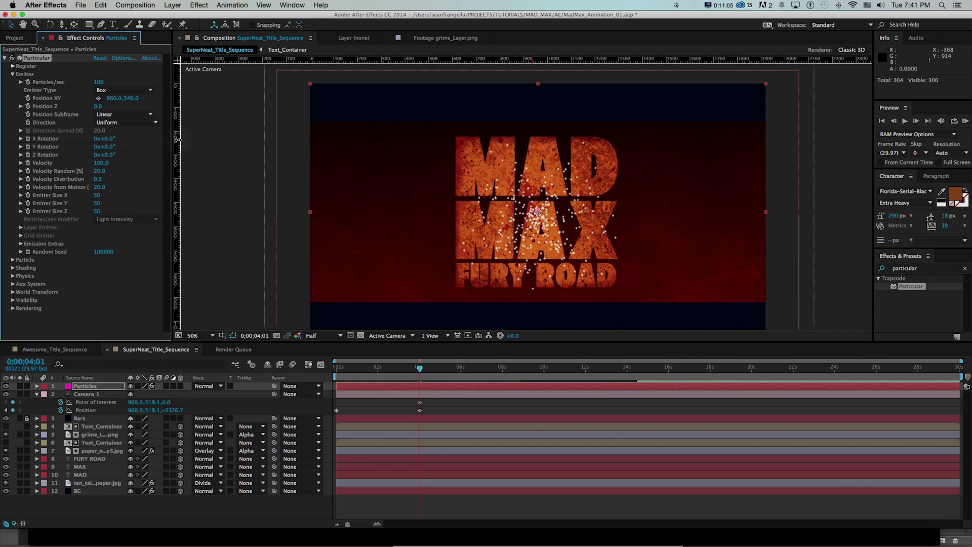
{"action": "left_click_drag", "start_coordinate": [120, 192], "coordinate": [189, 196]}
{"action": "left_click_drag", "start_coordinate": [106, 204], "coordinate": [130, 208]}
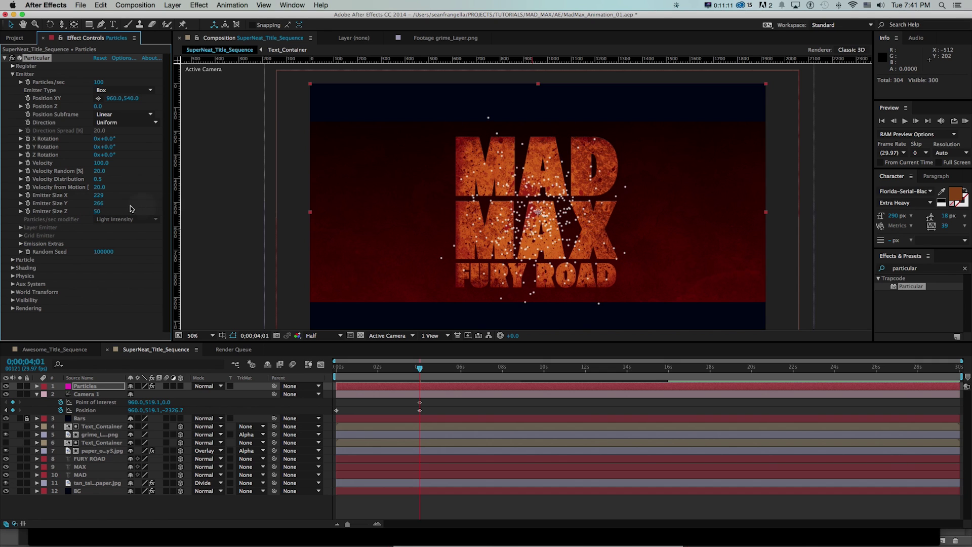
{"action": "left_click", "coordinate": [98, 212]}
{"action": "type", "text": "1"}
{"action": "key", "text": "Return"}
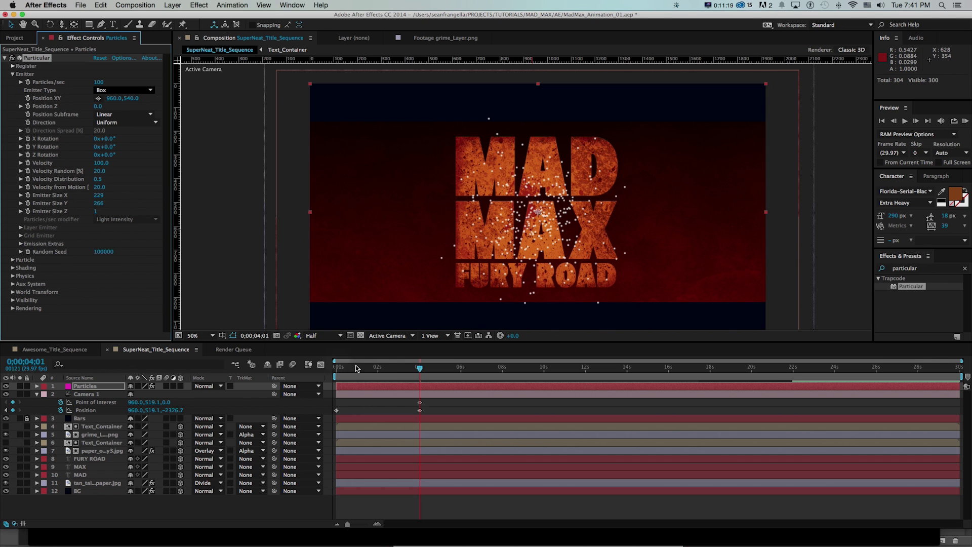
- Go to the first frame and set the emitter's Pre Run to 100 in Emission Extras
{"action": "left_click", "coordinate": [338, 367]}
{"action": "left_click", "coordinate": [335, 367]}
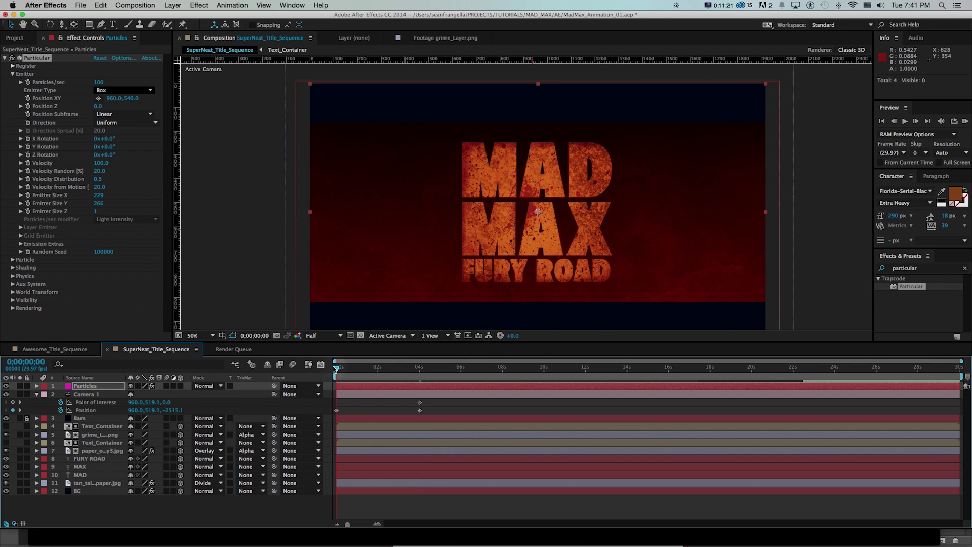
{"action": "left_click", "coordinate": [21, 244]}
{"action": "left_click", "coordinate": [28, 252]}
{"action": "left_click_drag", "start_coordinate": [44, 268], "coordinate": [118, 266]}
{"action": "key", "text": "super+z"}
{"action": "left_click_drag", "start_coordinate": [42, 265], "coordinate": [171, 276]}
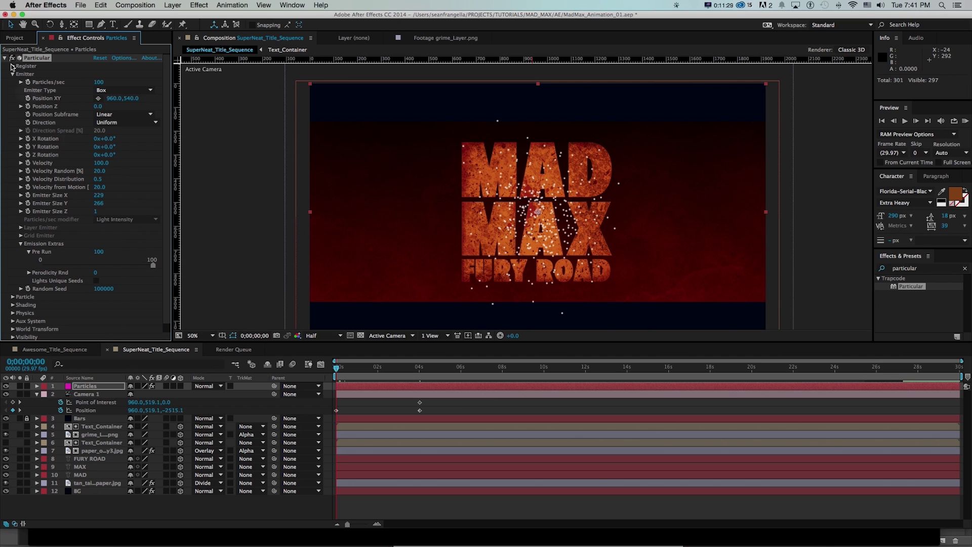
- Set the emitter's Particles/sec to 10
{"action": "left_click", "coordinate": [98, 83]}
{"action": "type", "text": "10"}
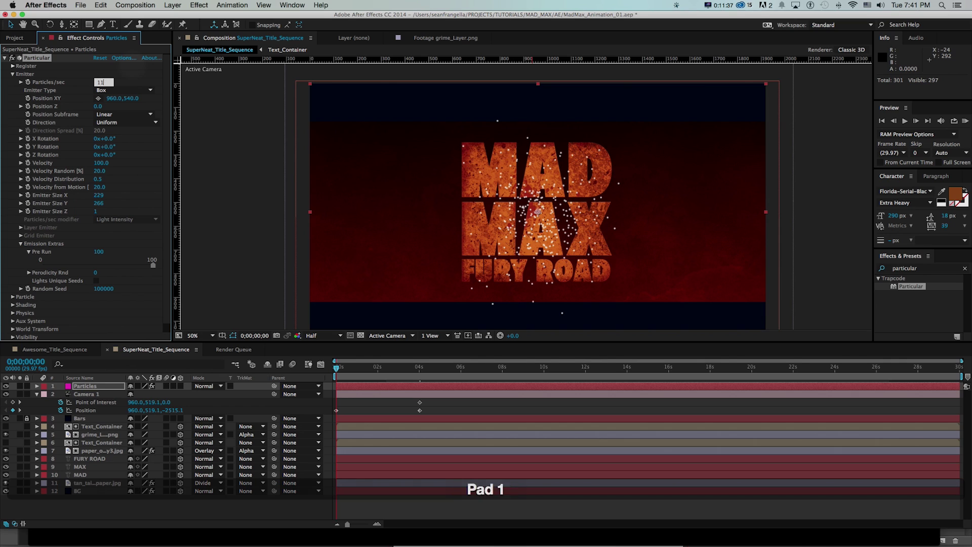
{"action": "key", "text": "BackSpace"}
{"action": "type", "text": "0"}
{"action": "key", "text": "Return"}
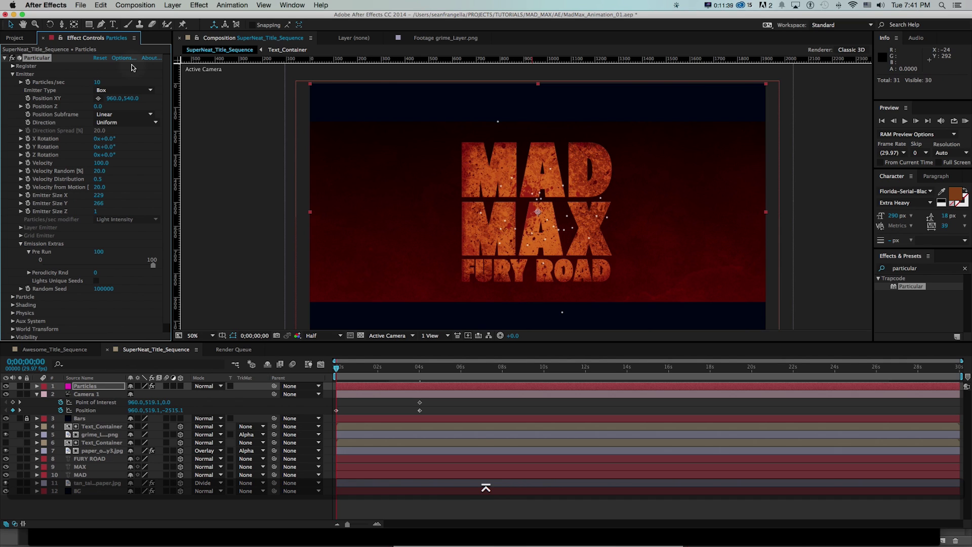
- Set the composition view to 100% at Full resolution and the particle Life to 30 seconds
{"action": "left_click", "coordinate": [13, 74]}
{"action": "left_click", "coordinate": [13, 82]}
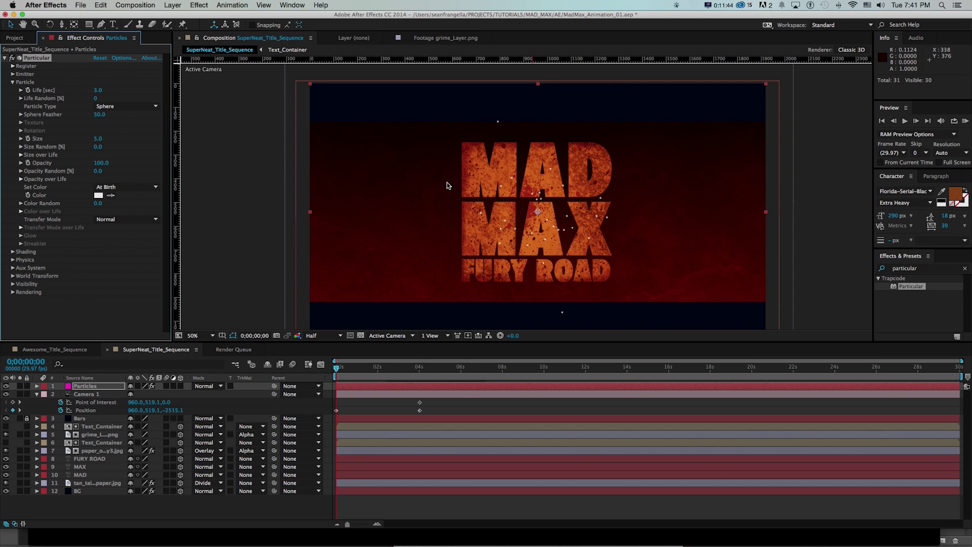
{"action": "key", "text": "super+equal"}
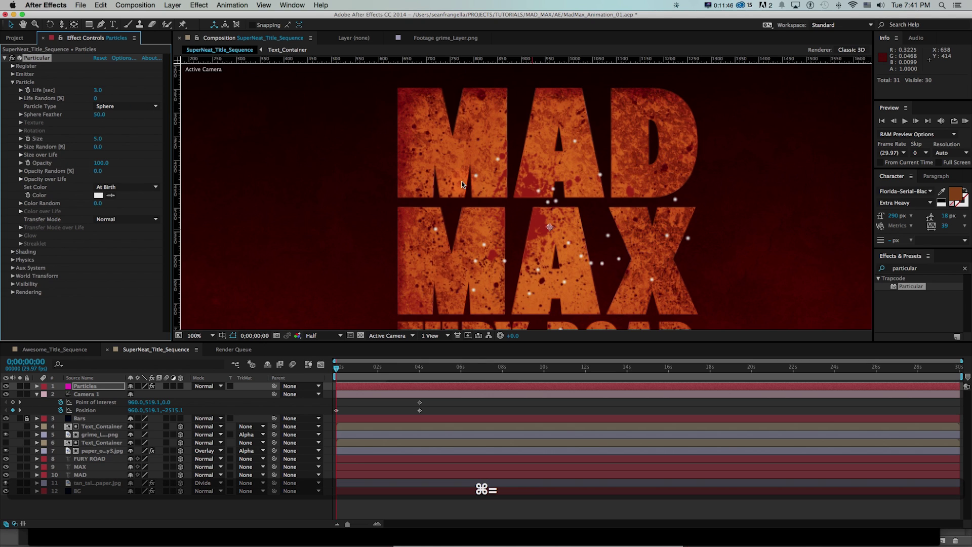
{"action": "left_click", "coordinate": [314, 335]}
{"action": "left_click", "coordinate": [326, 350]}
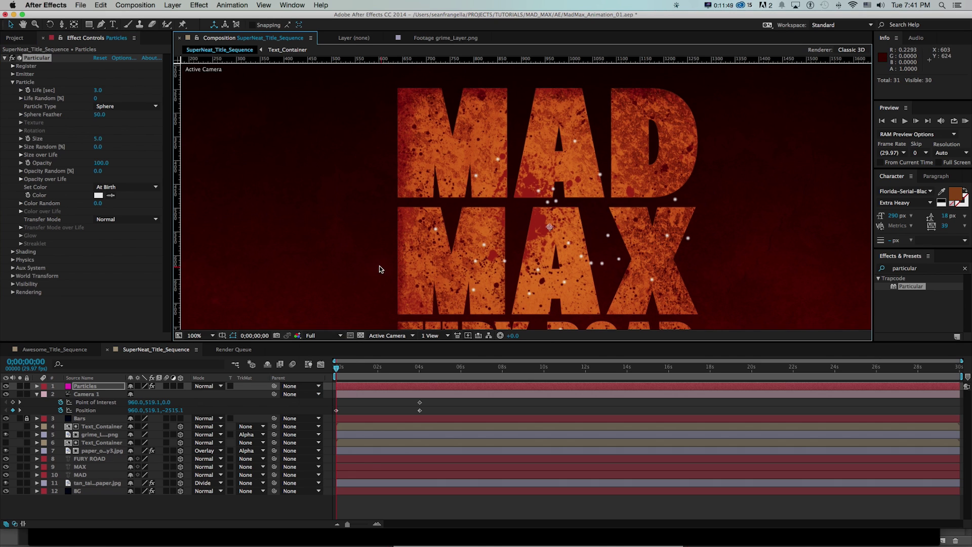
{"action": "left_click", "coordinate": [97, 90]}
{"action": "type", "text": "30"}
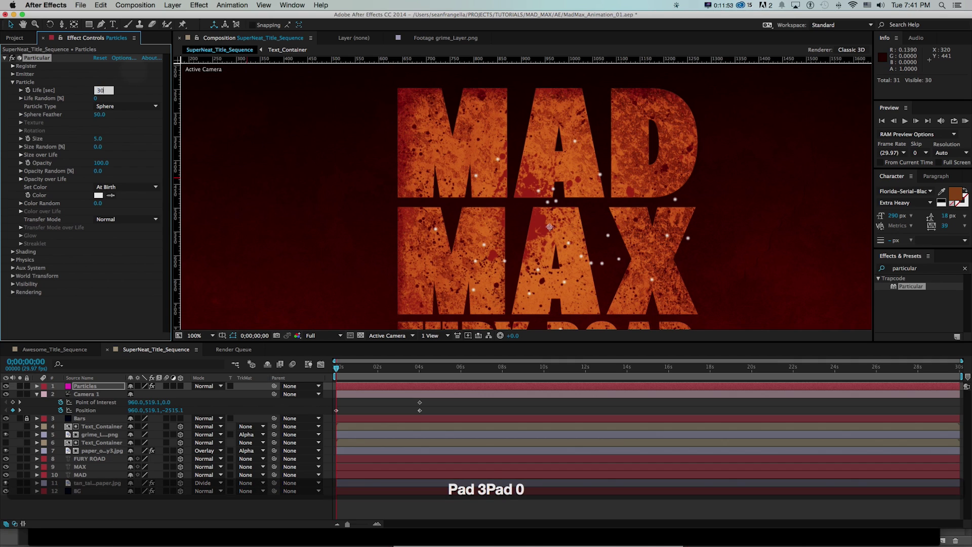
{"action": "key", "text": "Return"}
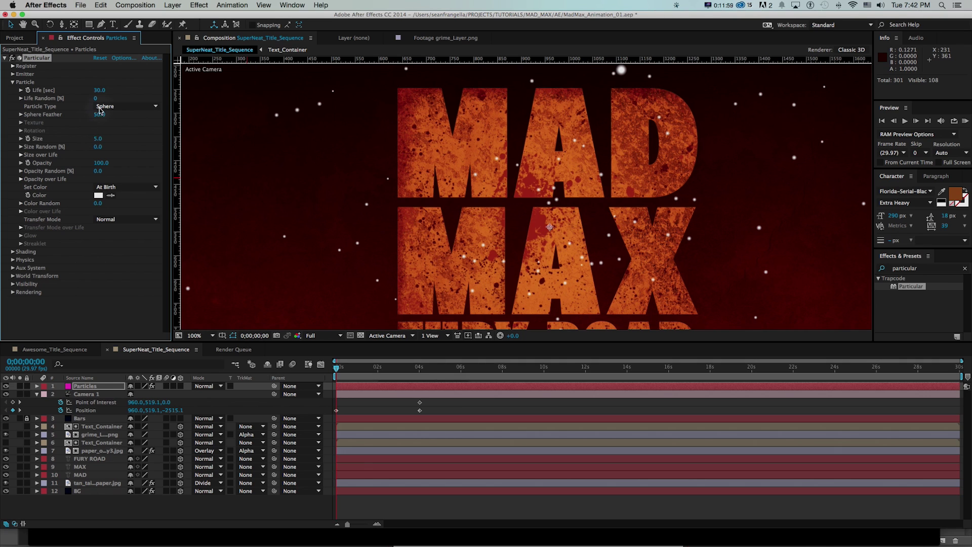
- Change the particle type to Cloudlet and set Cloudlet Feather to 0
{"action": "left_click", "coordinate": [121, 106]}
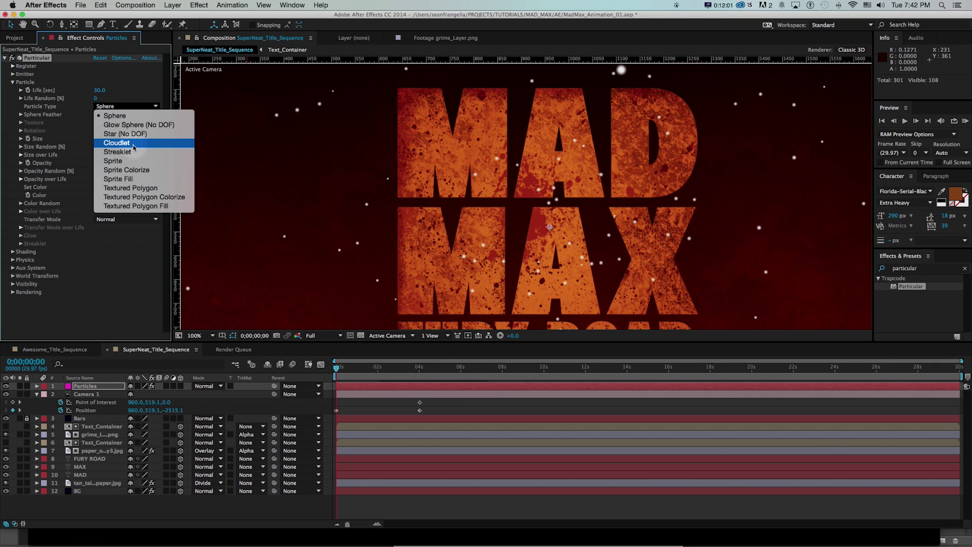
{"action": "left_click", "coordinate": [134, 147]}
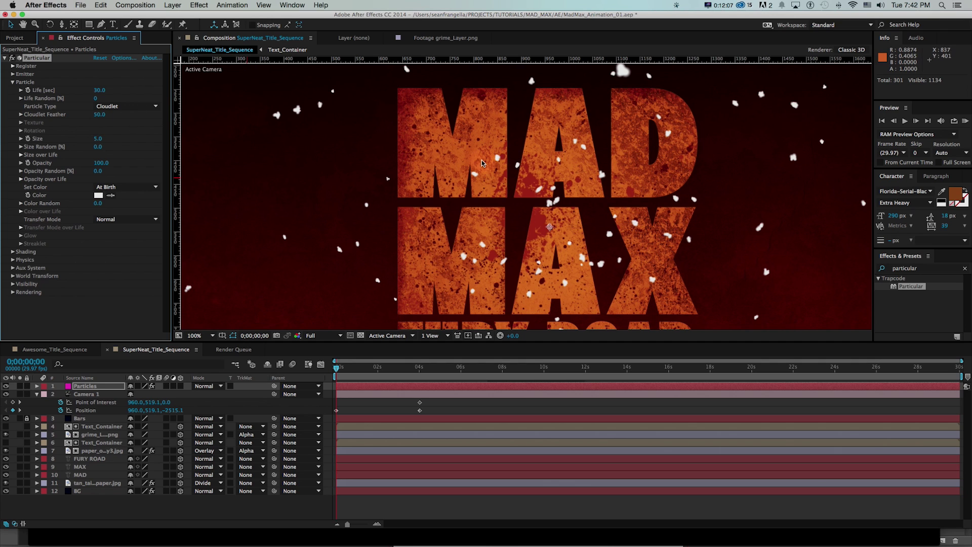
{"action": "left_click", "coordinate": [99, 115]}
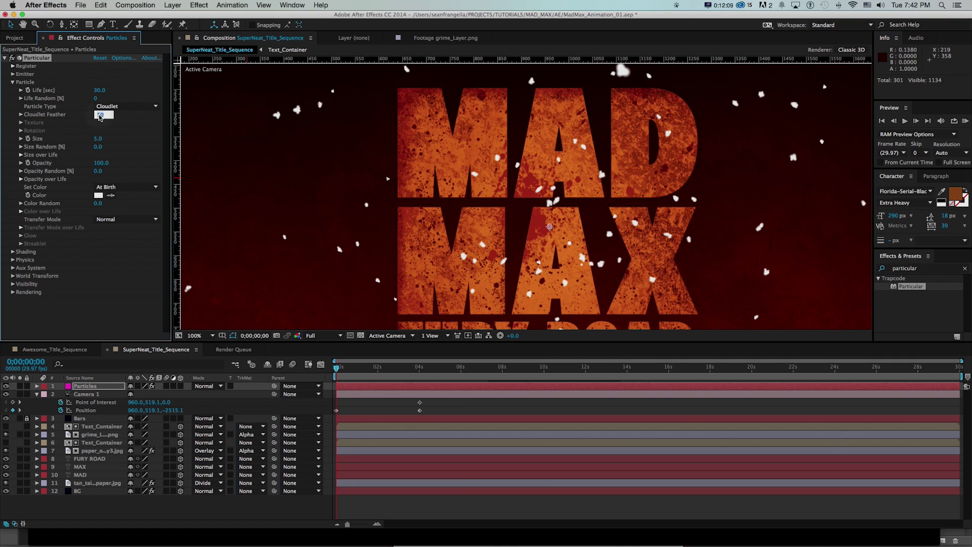
{"action": "type", "text": "0"}
{"action": "key", "text": "Return"}
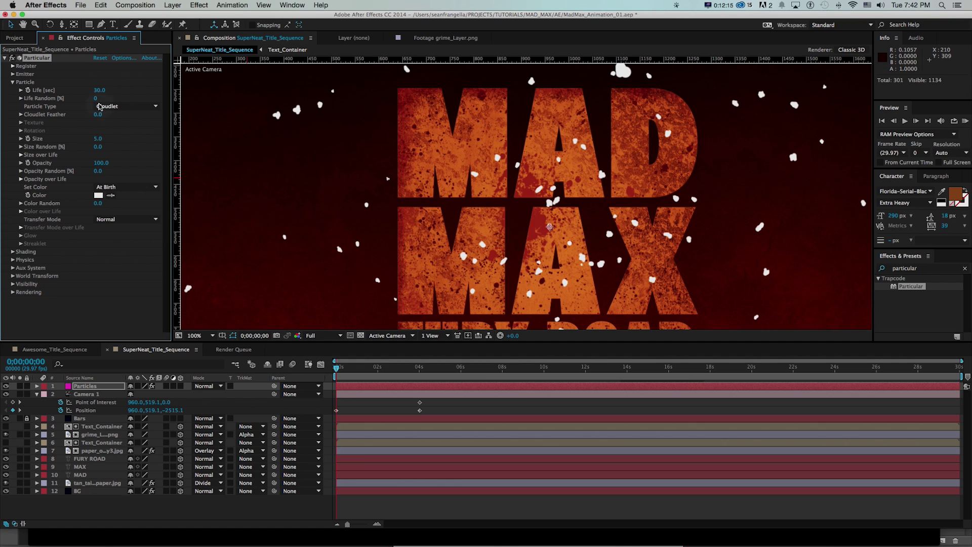
- Set the particle Size to 4 and Size Random to 100%
{"action": "left_click", "coordinate": [97, 138]}
{"action": "type", "text": "4"}
{"action": "key", "text": "Return"}
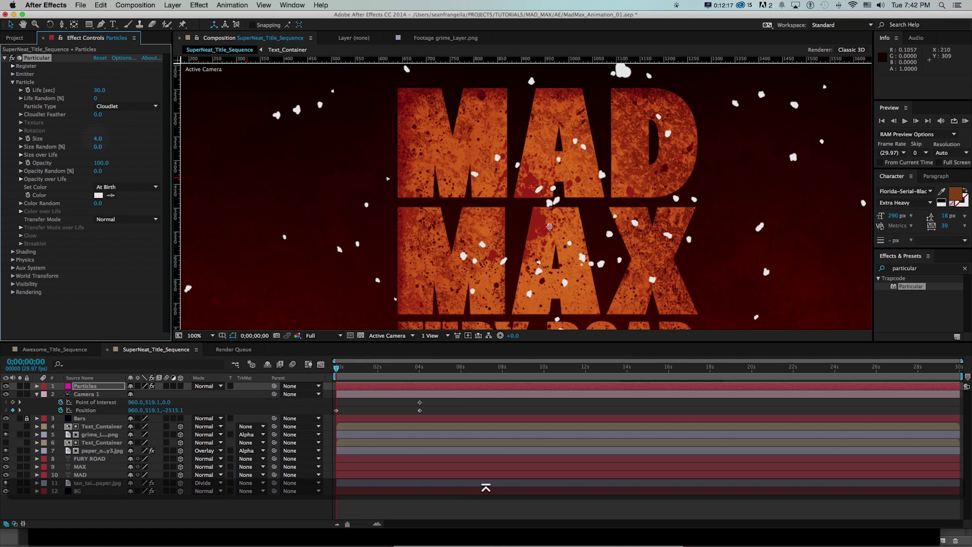
{"action": "left_click", "coordinate": [97, 147]}
{"action": "type", "text": "100"}
{"action": "key", "text": "Return"}
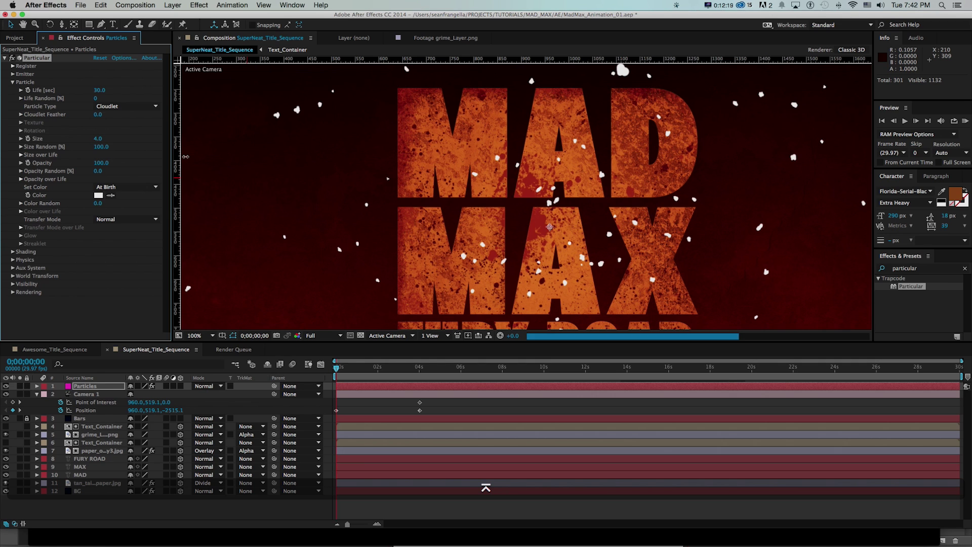
- Set the Particular particle Size to 3
{"action": "left_click", "coordinate": [97, 139]}
{"action": "type", "text": "3"}
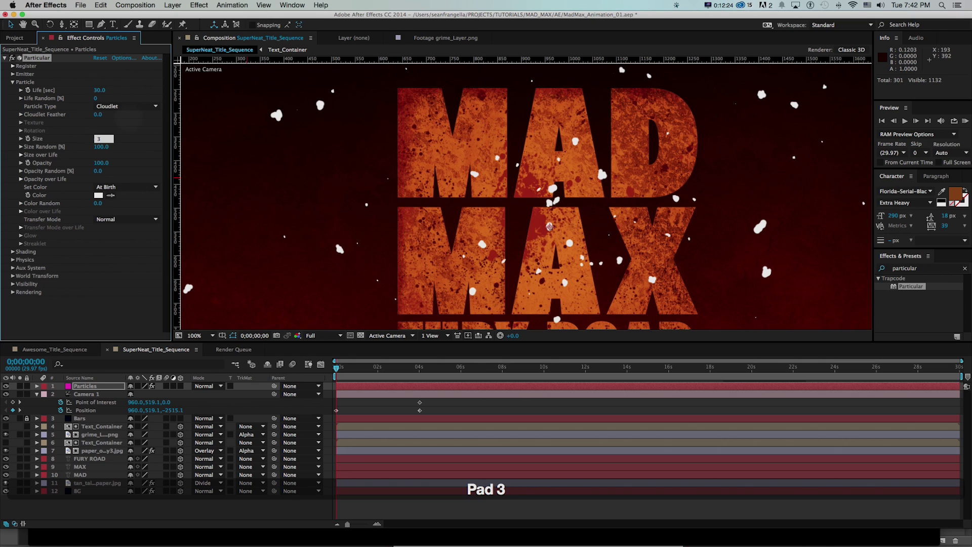
{"action": "key", "text": "Return"}
- Change the particle color to dark red and set Color Random to 14
{"action": "left_click", "coordinate": [98, 196]}
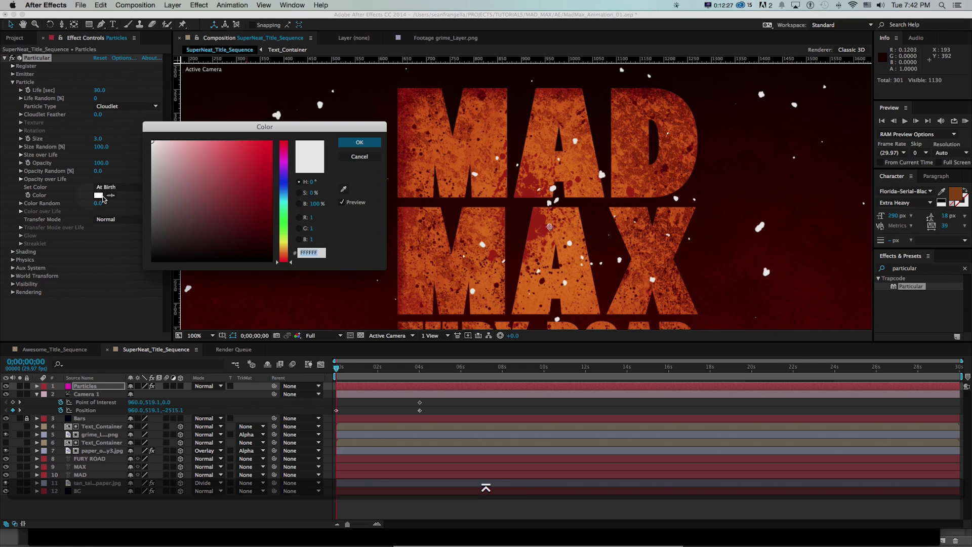
{"action": "left_click_drag", "start_coordinate": [269, 165], "coordinate": [268, 198]}
{"action": "left_click", "coordinate": [358, 143]}
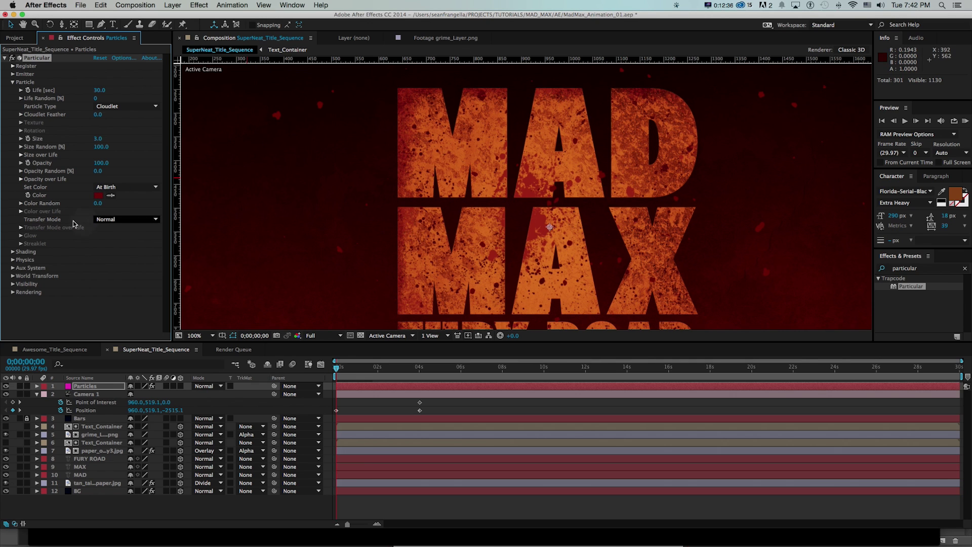
{"action": "left_click", "coordinate": [21, 203]}
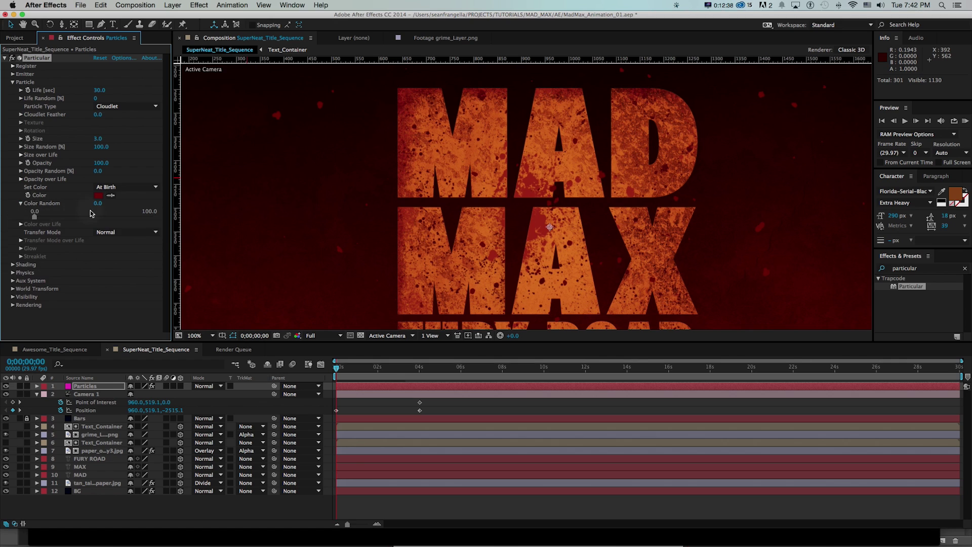
{"action": "left_click_drag", "start_coordinate": [99, 205], "coordinate": [105, 203]}
- Solo the Particles layer, shape its Opacity over Life curve to fade in at the start, and preview the motion
{"action": "left_click", "coordinate": [20, 385]}
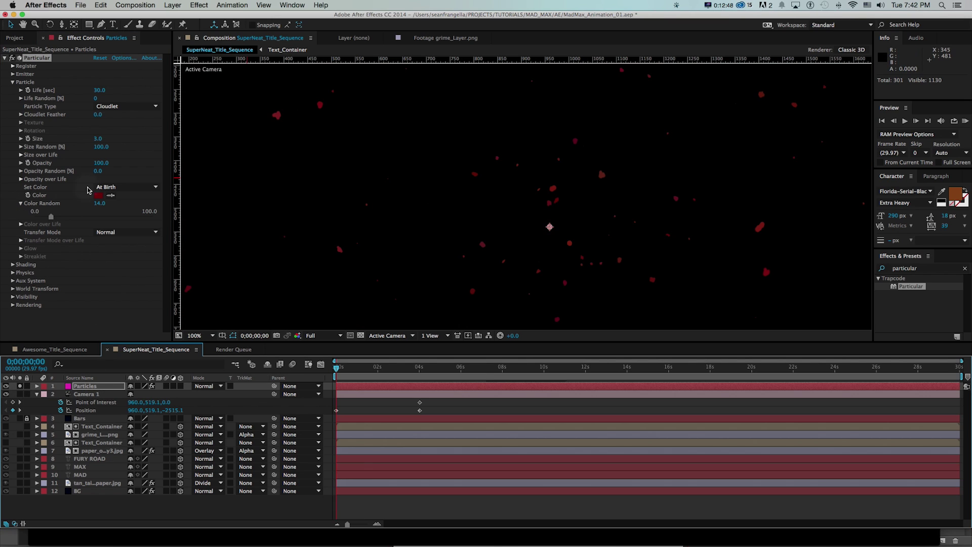
{"action": "left_click", "coordinate": [21, 180]}
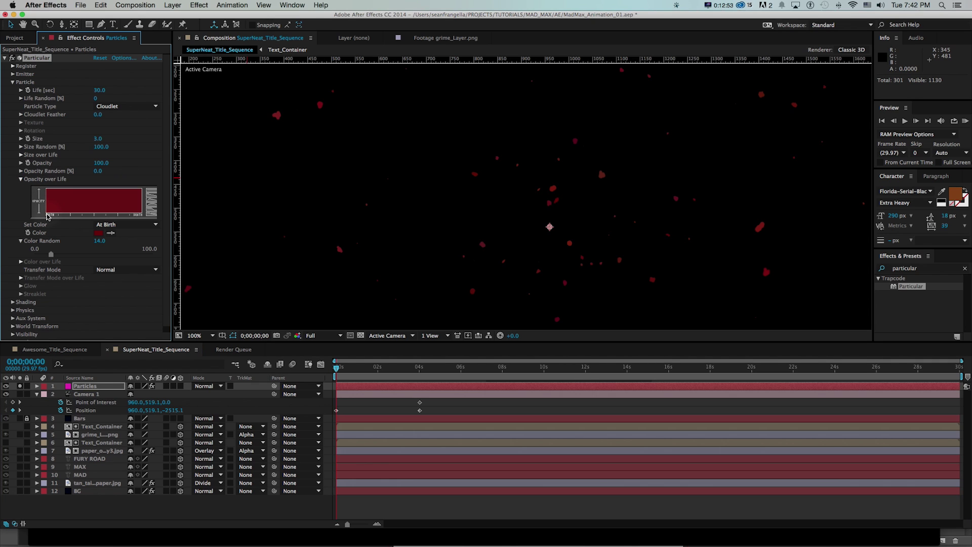
{"action": "left_click_drag", "start_coordinate": [48, 208], "coordinate": [64, 175]}
{"action": "key", "text": "space"}
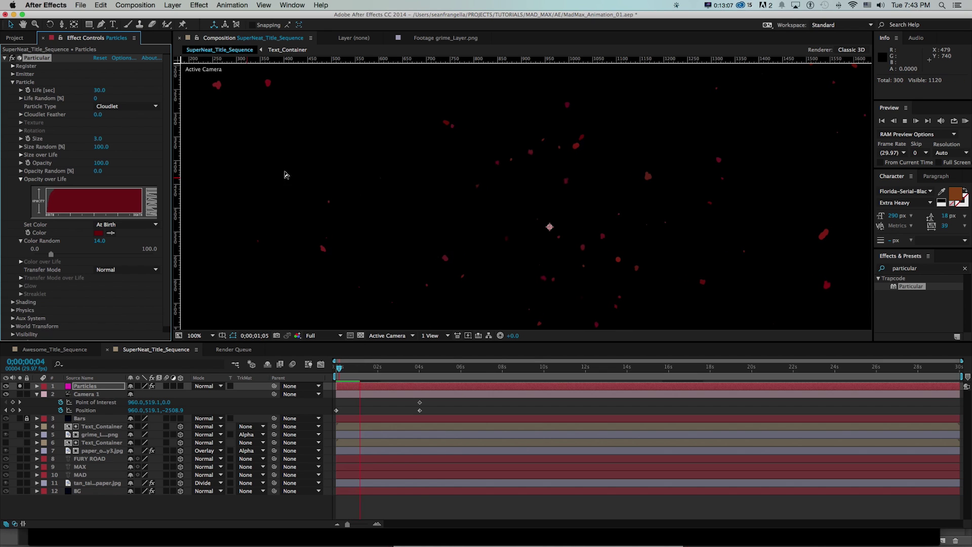
{"action": "key", "text": "space"}
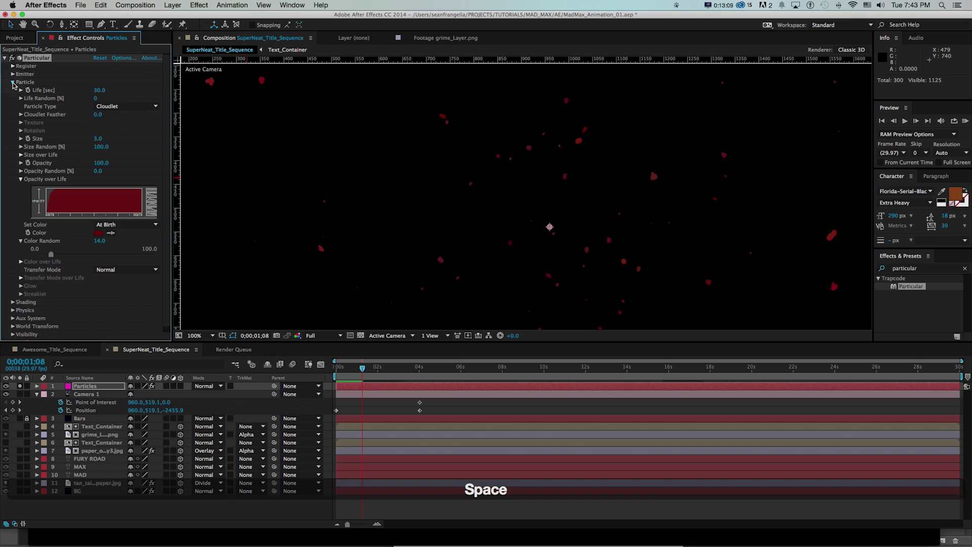
- Collapse the Particle settings and expand Particular's Physics settings together with the Air options
{"action": "left_click", "coordinate": [13, 82]}
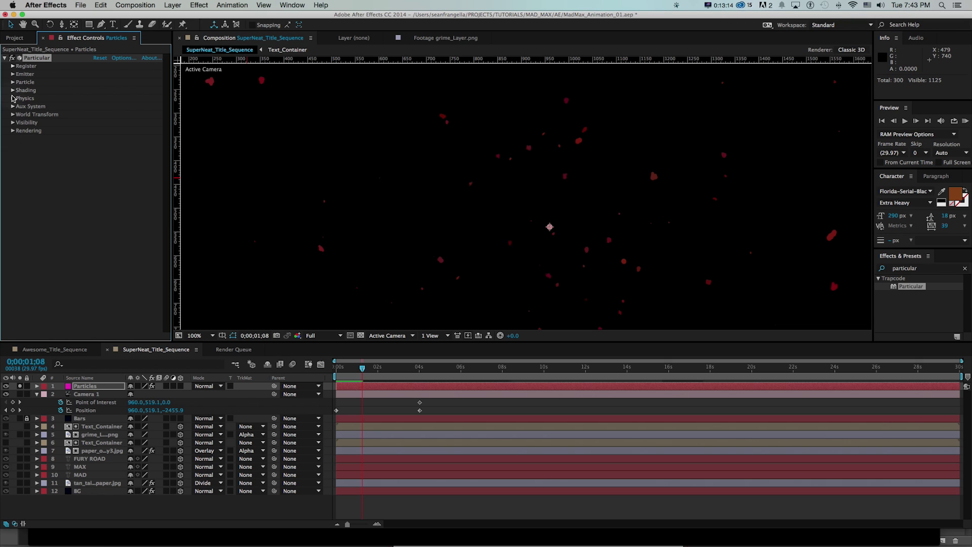
{"action": "left_click", "coordinate": [12, 98]}
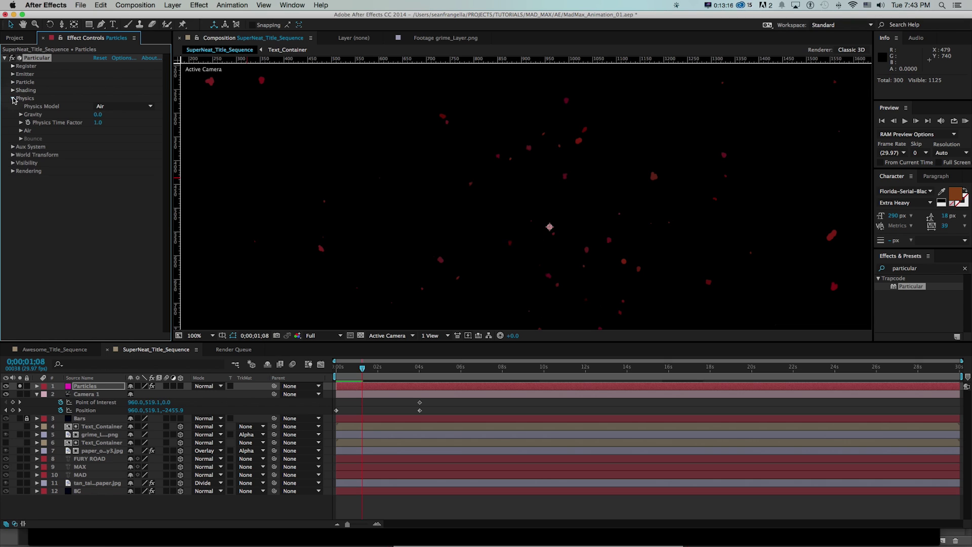
{"action": "left_click", "coordinate": [21, 131]}
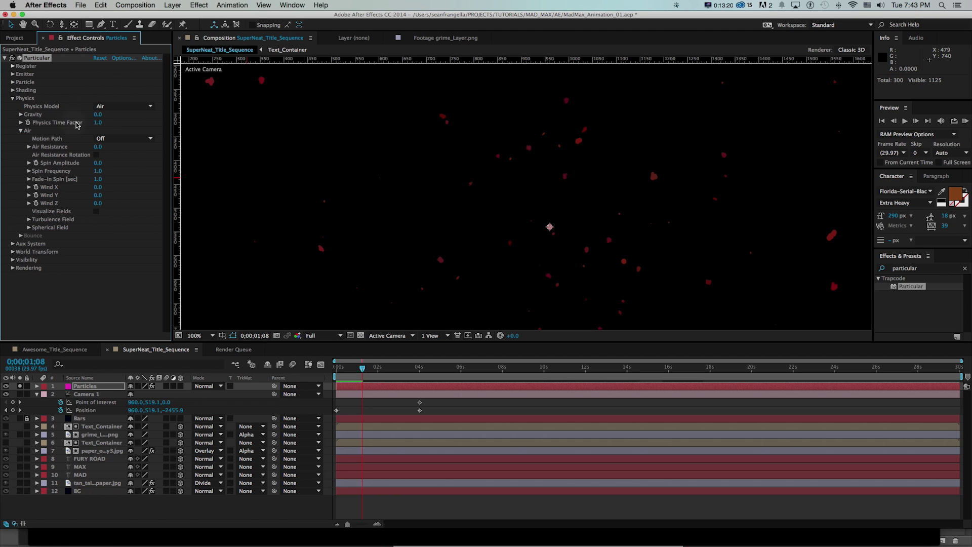
- Set the physics Gravity to -15 and preview the particle motion
{"action": "left_click", "coordinate": [95, 115]}
{"action": "type", "text": "-5"}
{"action": "key", "text": "BackSpace"}
{"action": "type", "text": "15"}
{"action": "key", "text": "Return"}
{"action": "key", "text": "KP_0"}
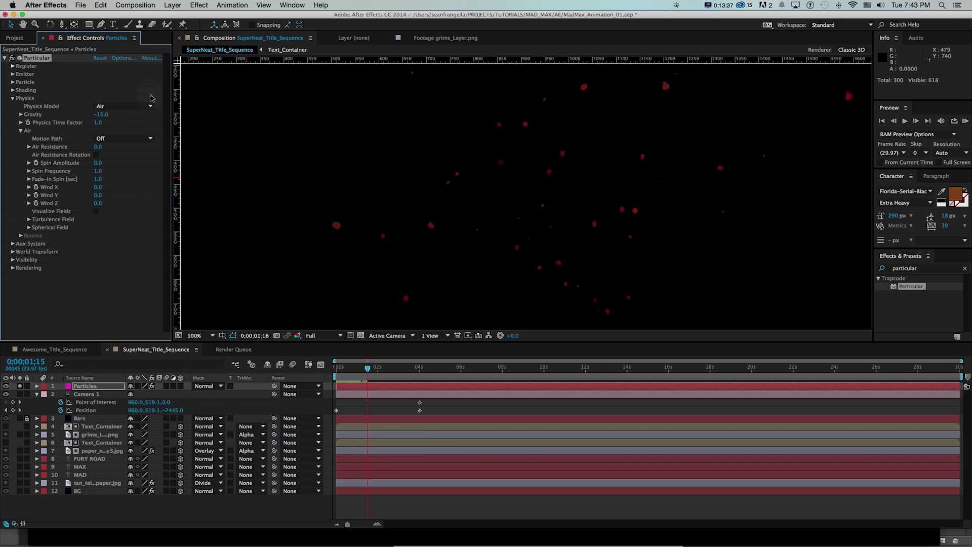
{"action": "key", "text": "space"}
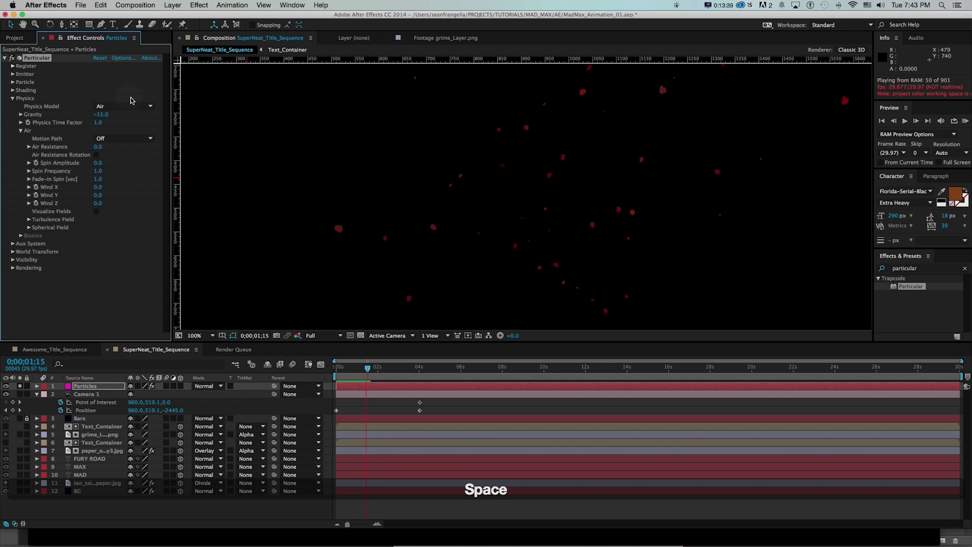
{"action": "key", "text": "space"}
- Set the physics Gravity to -5
{"action": "left_click", "coordinate": [100, 115]}
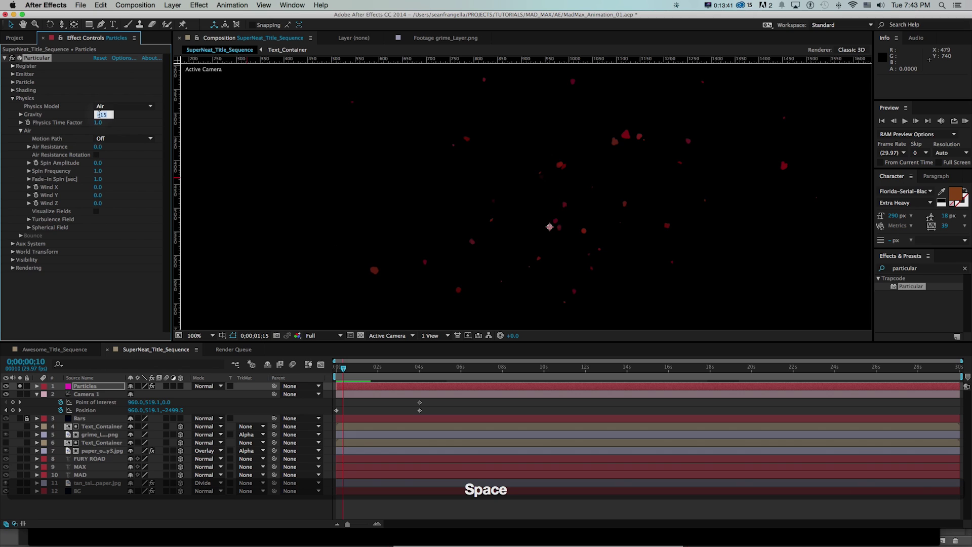
{"action": "type", "text": "-5"}
{"action": "key", "text": "Return"}
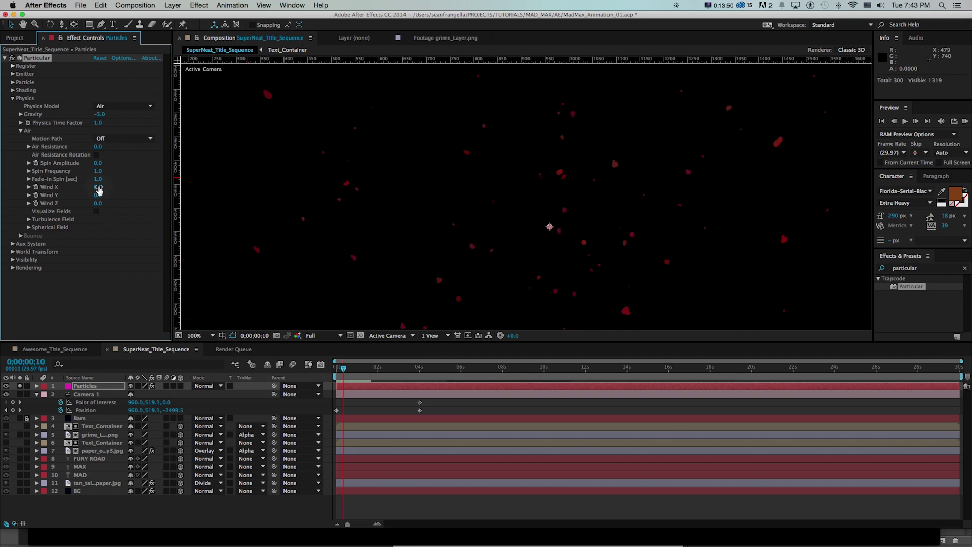
- Set Wind X to -94 and scrub through the first few seconds to check the drift
{"action": "left_click_drag", "start_coordinate": [90, 190], "coordinate": [88, 190]}
{"action": "left_click_drag", "start_coordinate": [82, 191], "coordinate": [55, 191]}
{"action": "left_click_drag", "start_coordinate": [334, 372], "coordinate": [399, 373]}
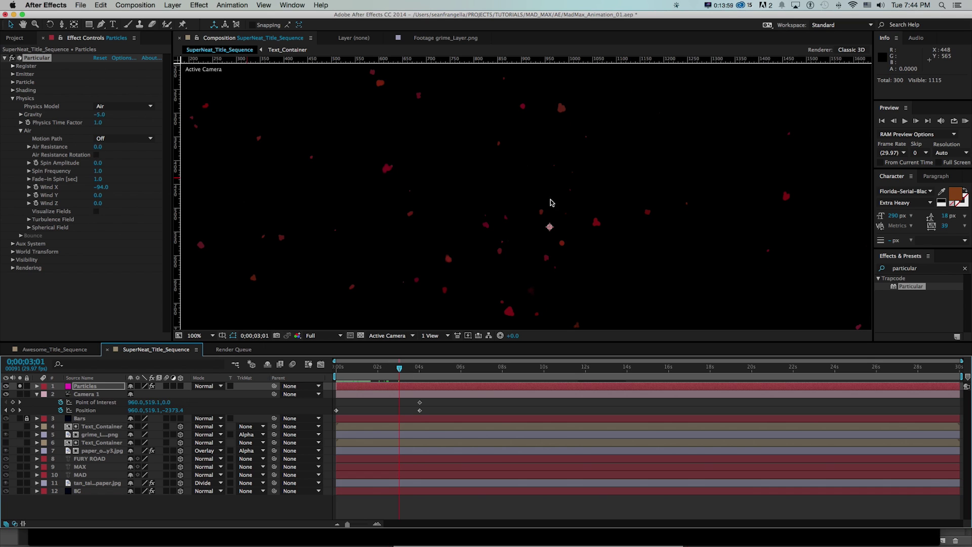
{"action": "mouse_move", "coordinate": [362, 372]}
{"action": "left_mouse_down"}
{"action": "mouse_move", "coordinate": [350, 373]}
{"action": "mouse_move", "coordinate": [365, 374]}
{"action": "left_mouse_up"}
- Set the Turbulence Field's Affect Position to 44 with the help of Visualize Fields, hide the fields and preview the particles
{"action": "left_click", "coordinate": [30, 219]}
{"action": "left_click_drag", "start_coordinate": [97, 239], "coordinate": [237, 239]}
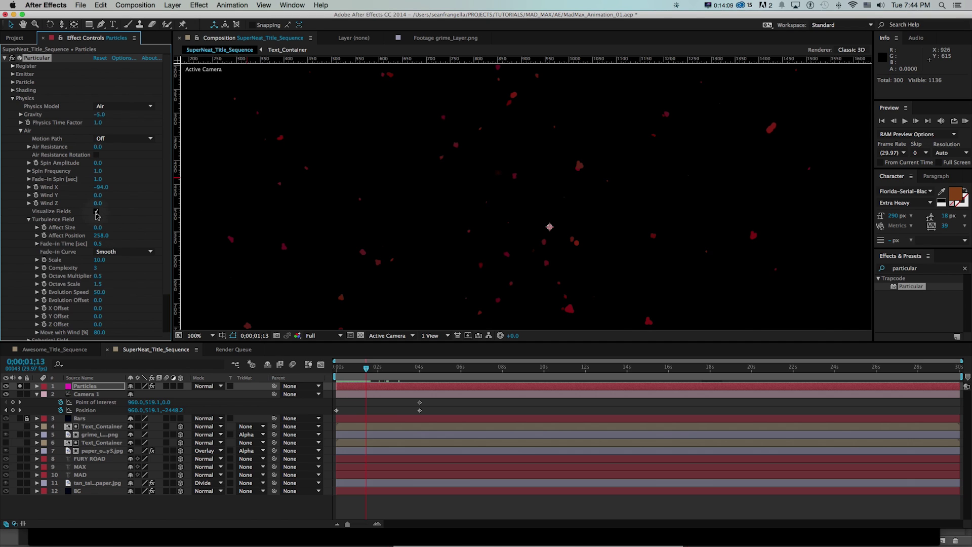
{"action": "left_click_drag", "start_coordinate": [93, 241], "coordinate": [74, 236]}
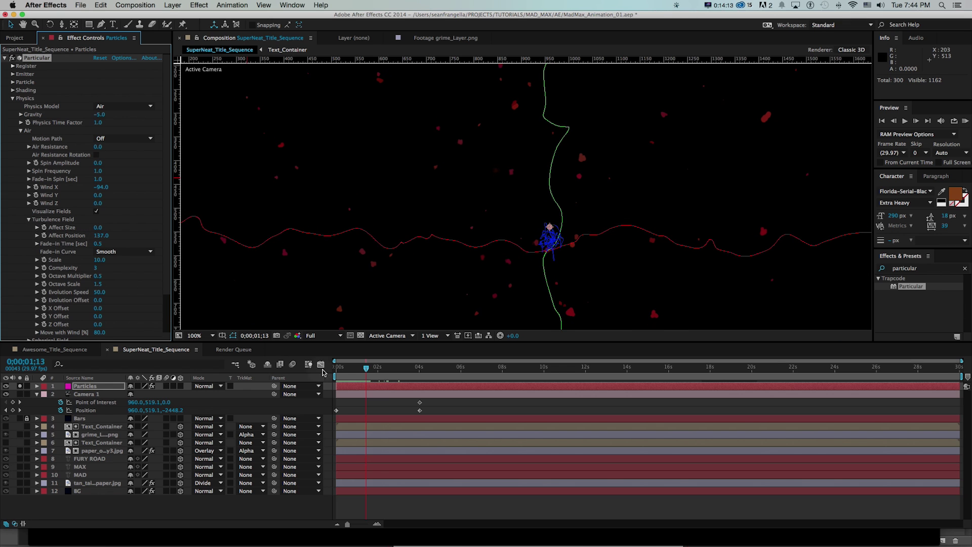
{"action": "left_click_drag", "start_coordinate": [366, 368], "coordinate": [411, 375]}
{"action": "left_click_drag", "start_coordinate": [97, 241], "coordinate": [46, 242]}
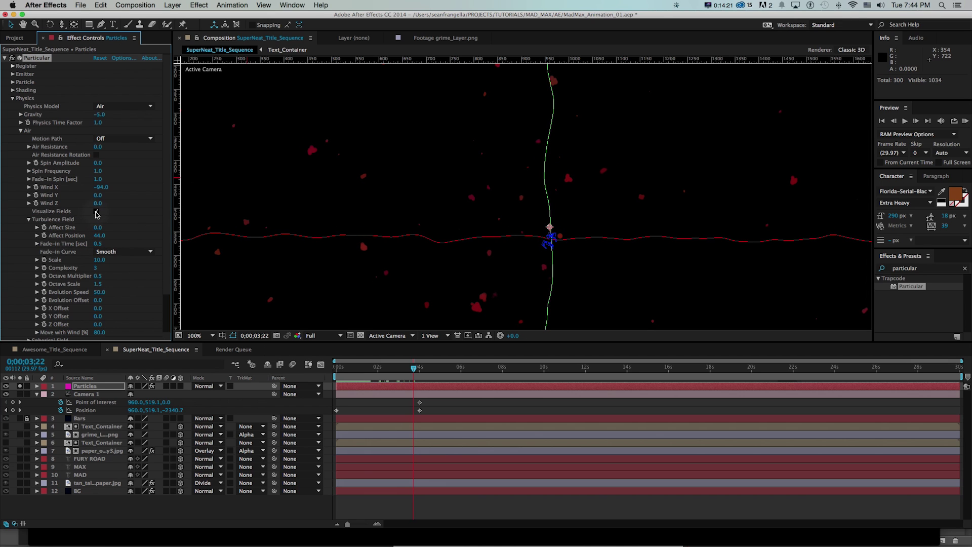
{"action": "left_click", "coordinate": [97, 211]}
{"action": "key", "text": "KP_0"}
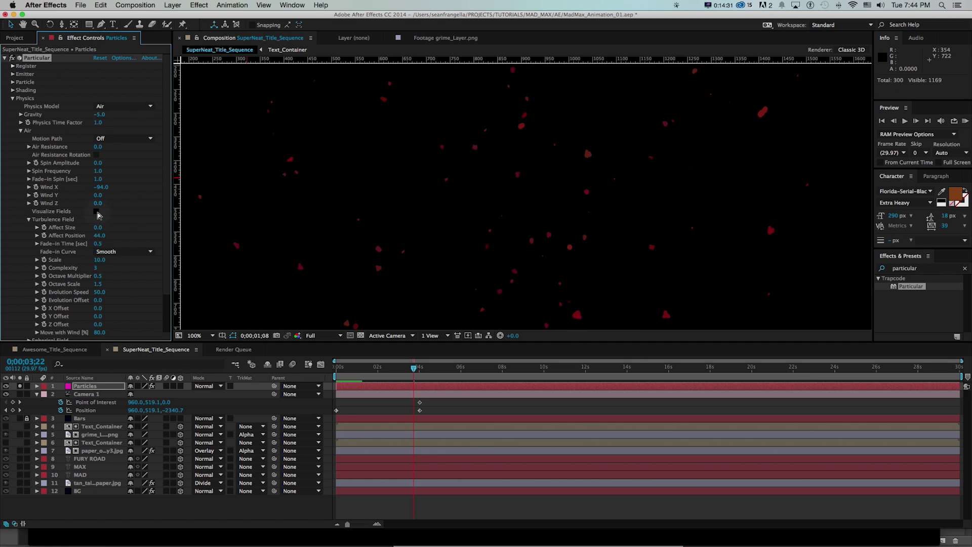
{"action": "key", "text": "space"}
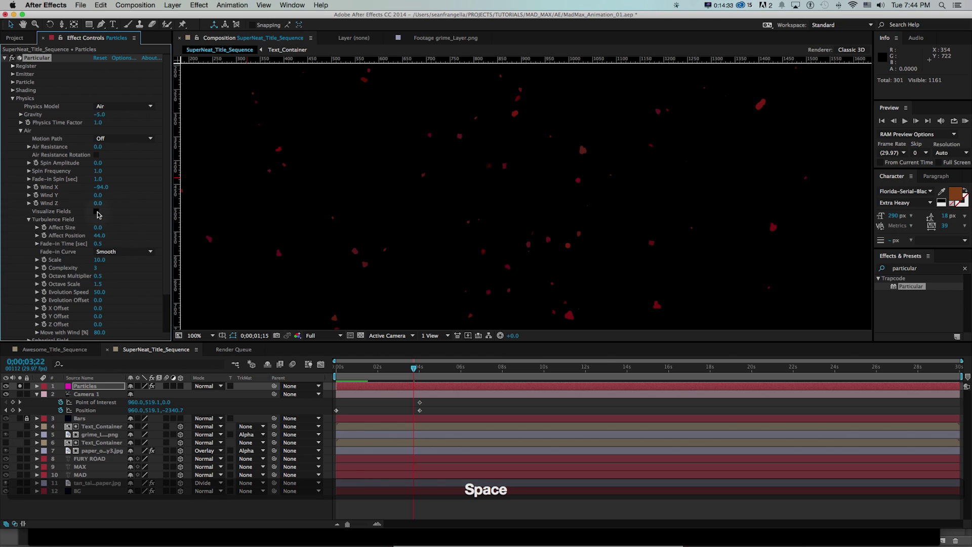
{"action": "key", "text": "space"}
- Reduce the emitter's Particles/sec to 5 and scrub the timeline to check the density
{"action": "left_click", "coordinate": [13, 73]}
{"action": "left_click", "coordinate": [99, 82]}
{"action": "type", "text": "5"}
{"action": "key", "text": "Return"}
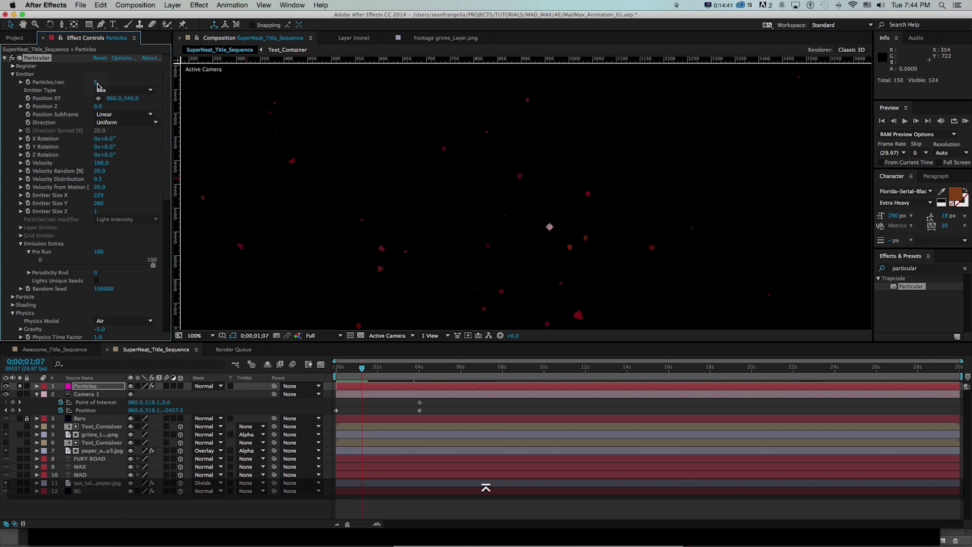
{"action": "left_click", "coordinate": [353, 371]}
{"action": "left_click_drag", "start_coordinate": [353, 375], "coordinate": [374, 372]}
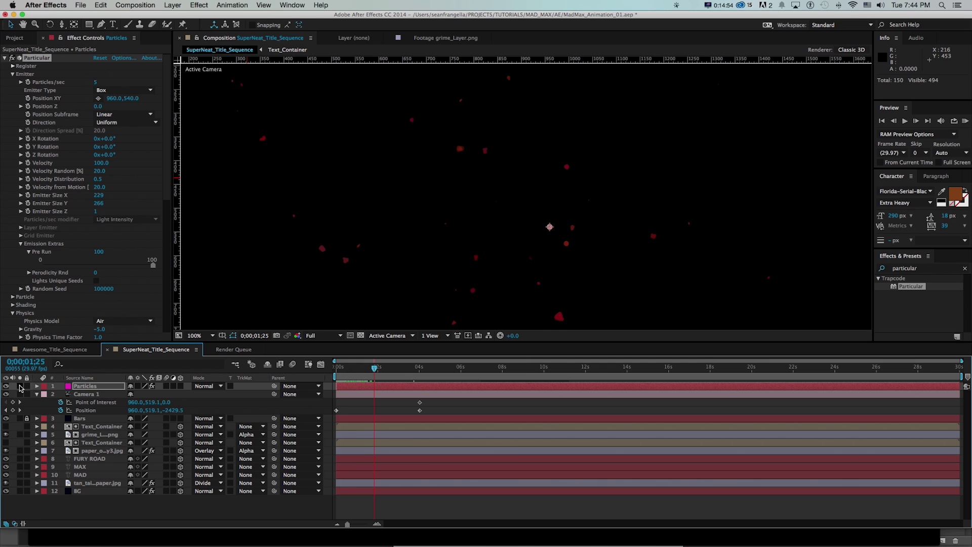
- Move the Particles layer directly below the grime layer and place a duplicate of Text_Container right above it
{"action": "key", "text": "super+z"}
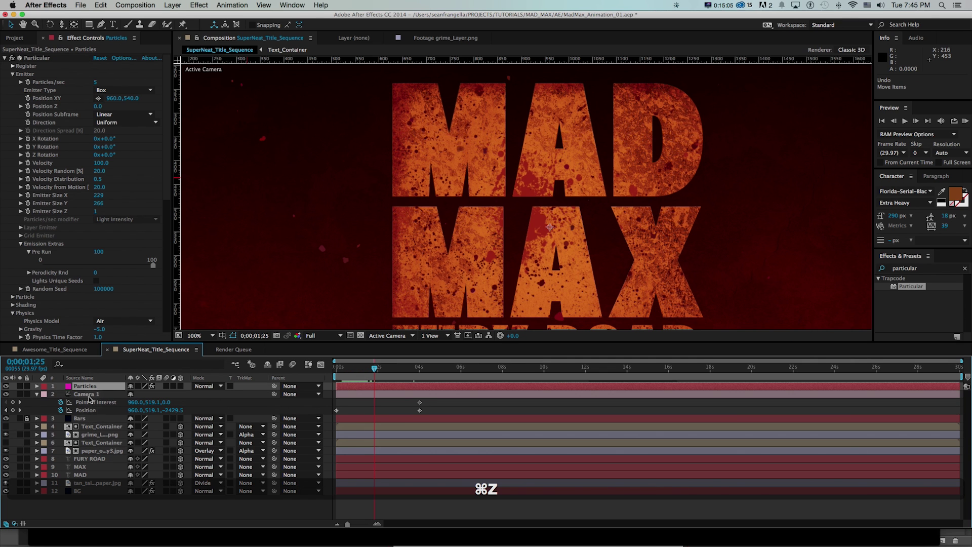
{"action": "left_click_drag", "start_coordinate": [85, 385], "coordinate": [86, 438]}
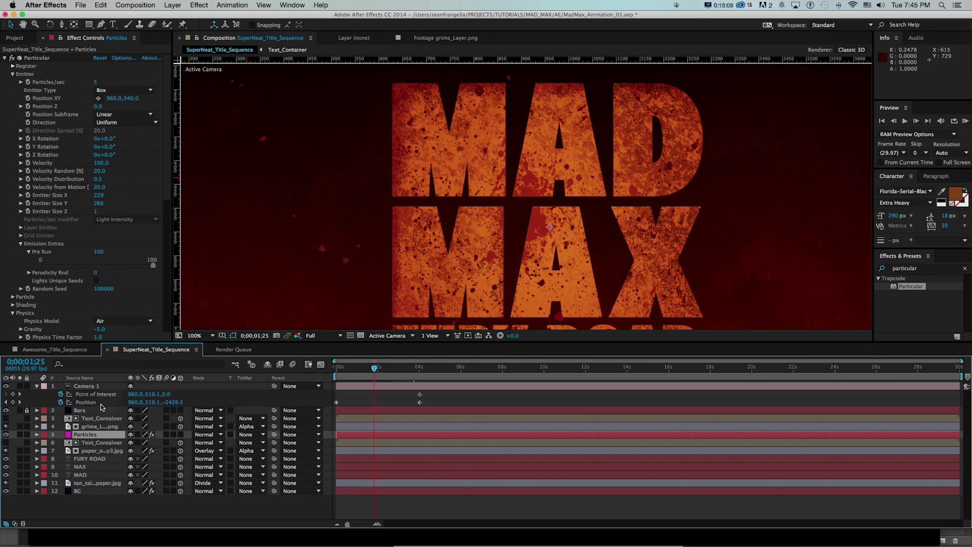
{"action": "left_click", "coordinate": [98, 419]}
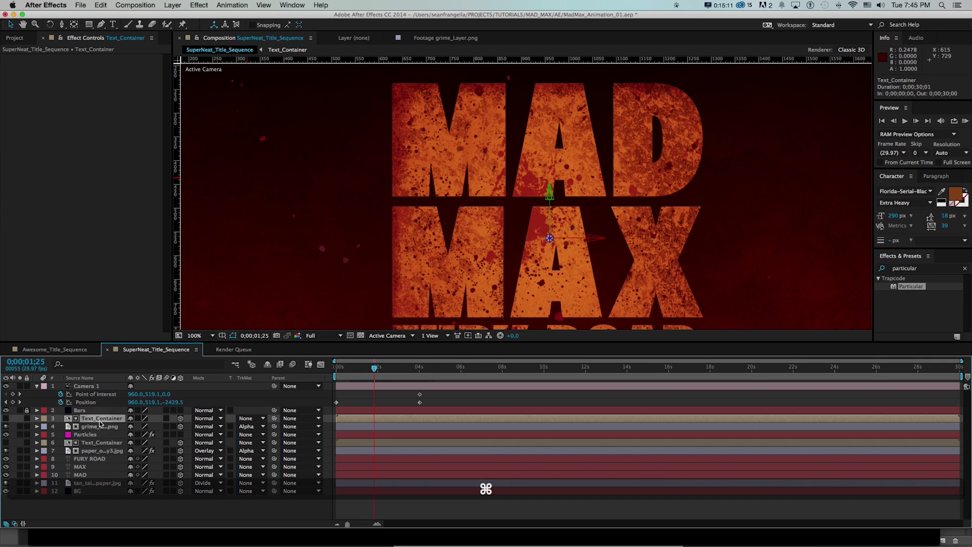
{"action": "key", "text": "super+d"}
{"action": "left_click_drag", "start_coordinate": [90, 421], "coordinate": [87, 440]}
- Set the Particles layer's track matte to Alpha Matte "Text_Container"
{"action": "left_click", "coordinate": [83, 442]}
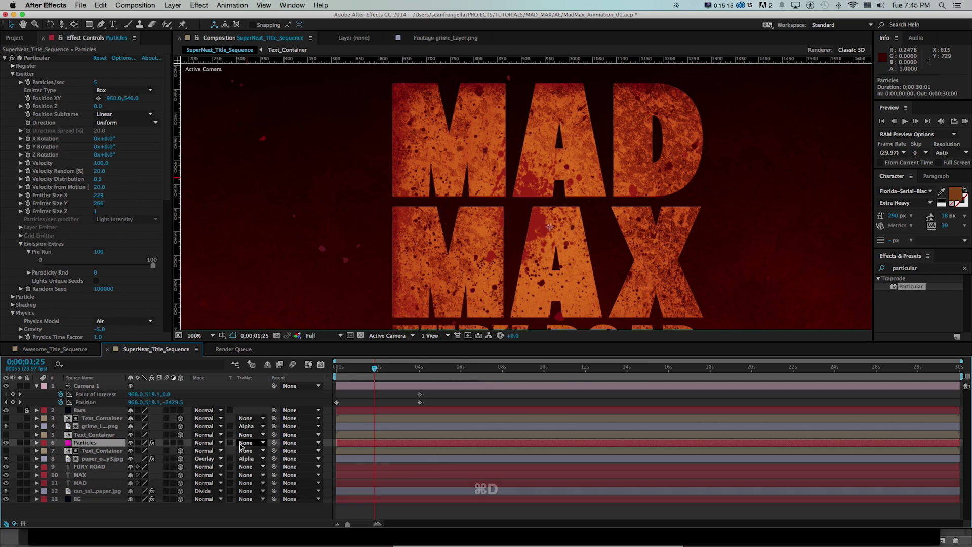
{"action": "left_click", "coordinate": [263, 443]}
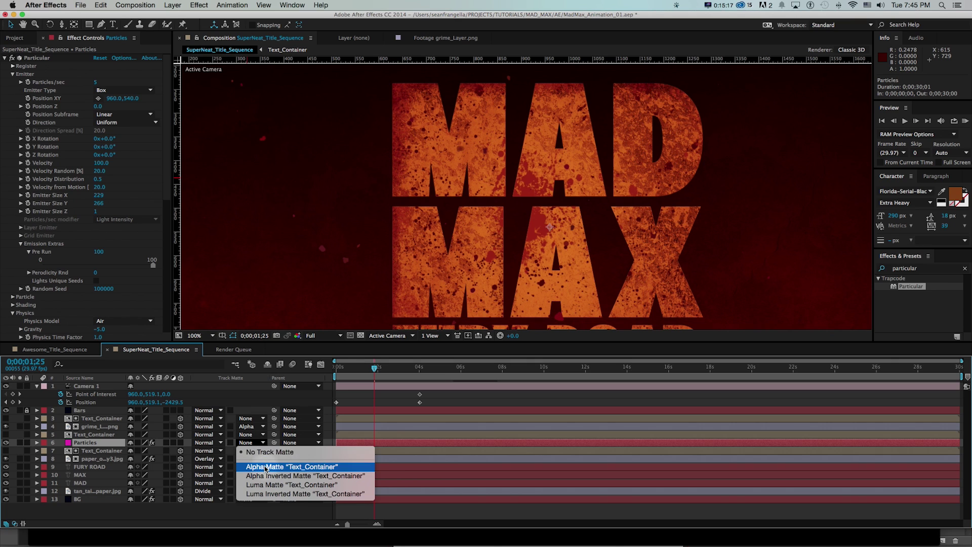
{"action": "left_click", "coordinate": [282, 465]}
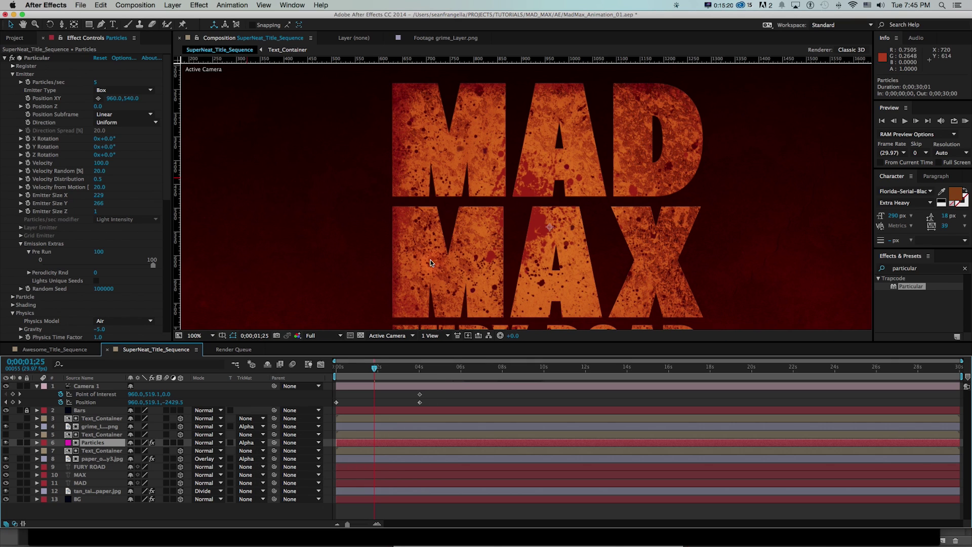
- Zoom the composition view out to 50% and run a RAM preview of the finished title animation
{"action": "left_click", "coordinate": [6, 435]}
{"action": "key", "text": "super+minus"}
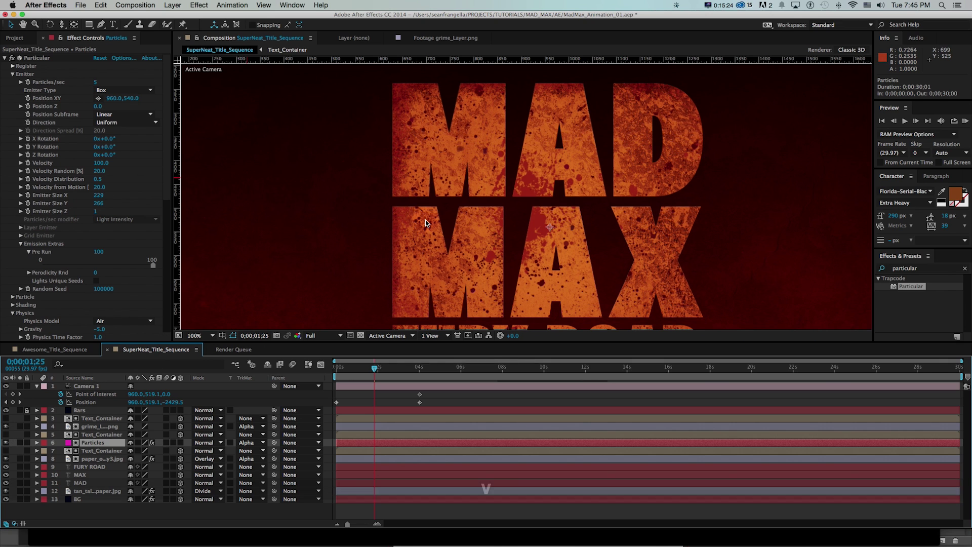
{"action": "key", "text": "super+minus"}
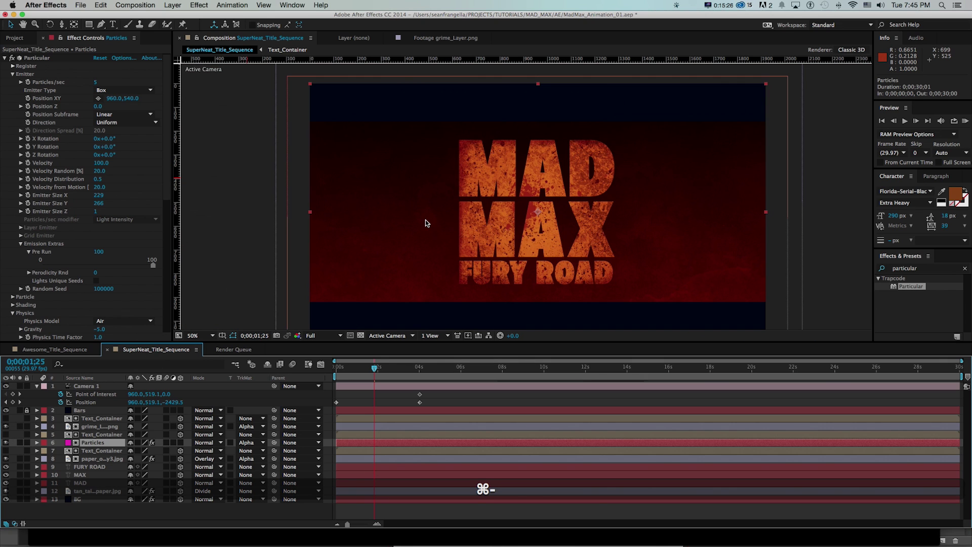
{"action": "key", "text": "KP_0"}
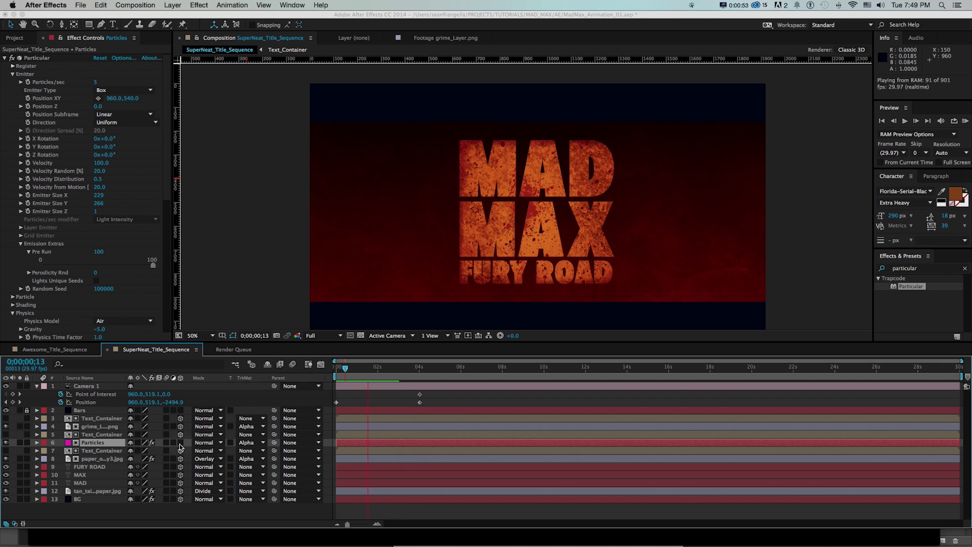
{"action": "key", "text": "KP_0"}
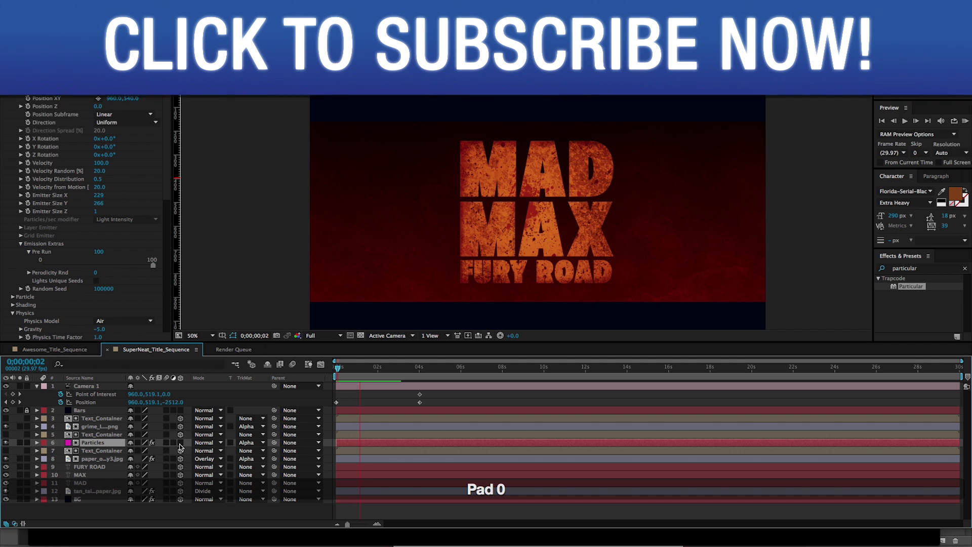